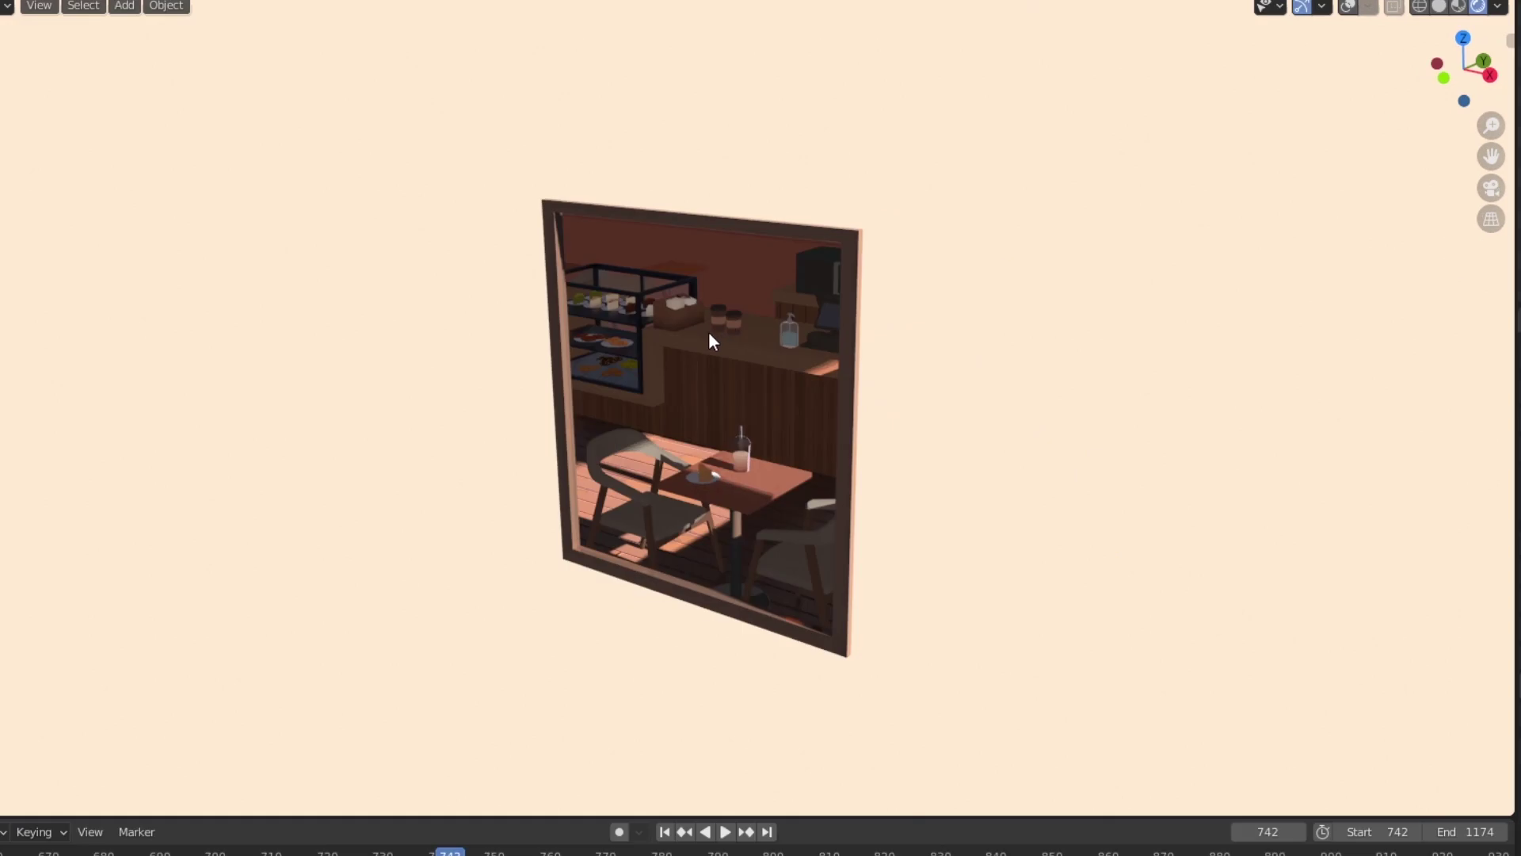
Display the café window scene in solid shading and examine the enclosing container boxes
{"action": "key", "text": "z"}
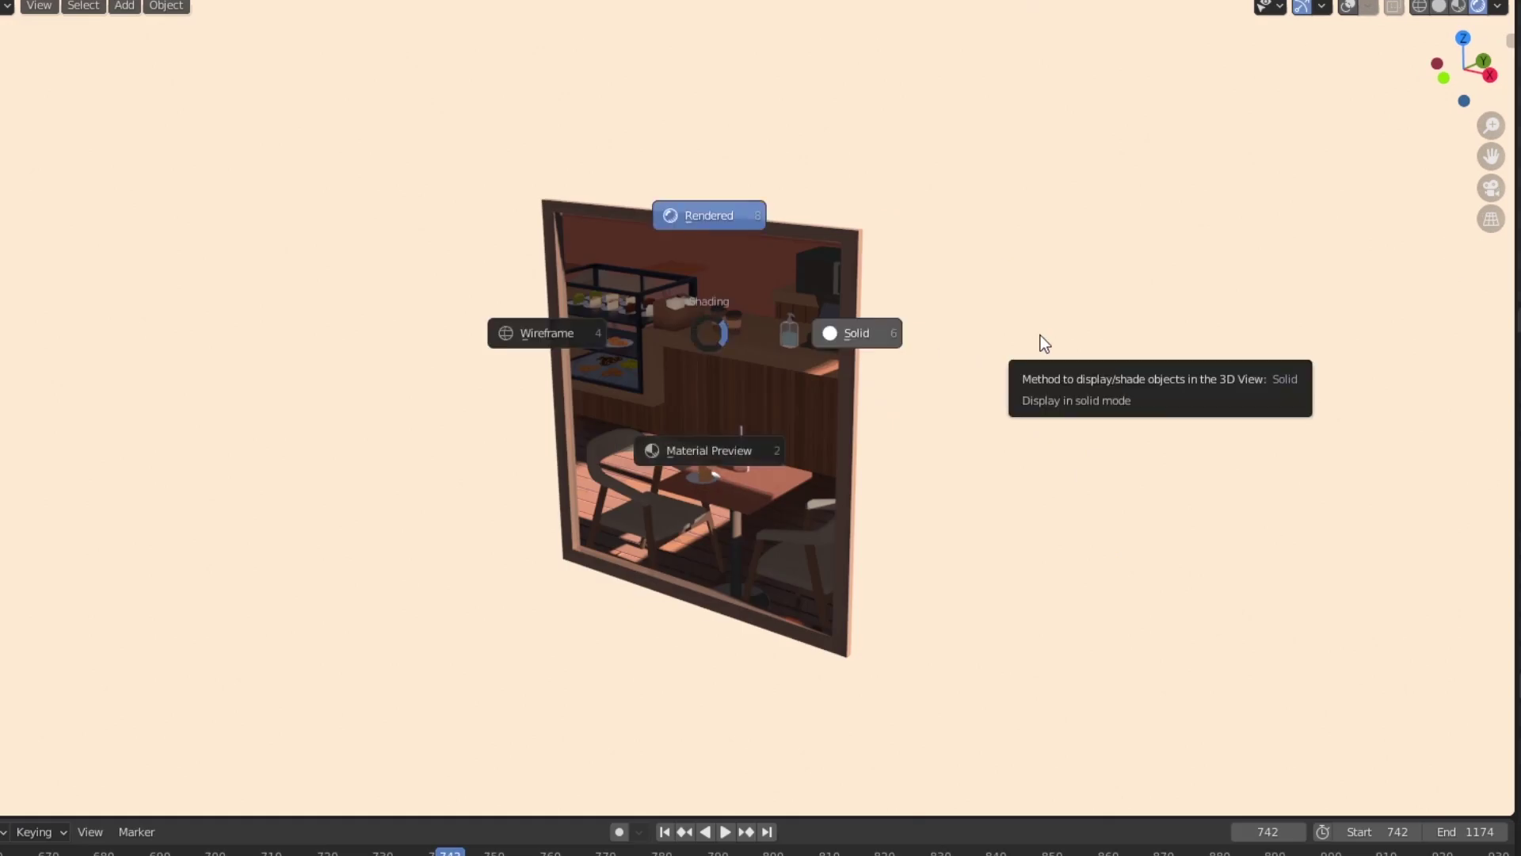
{"action": "left_click", "coordinate": [1040, 336]}
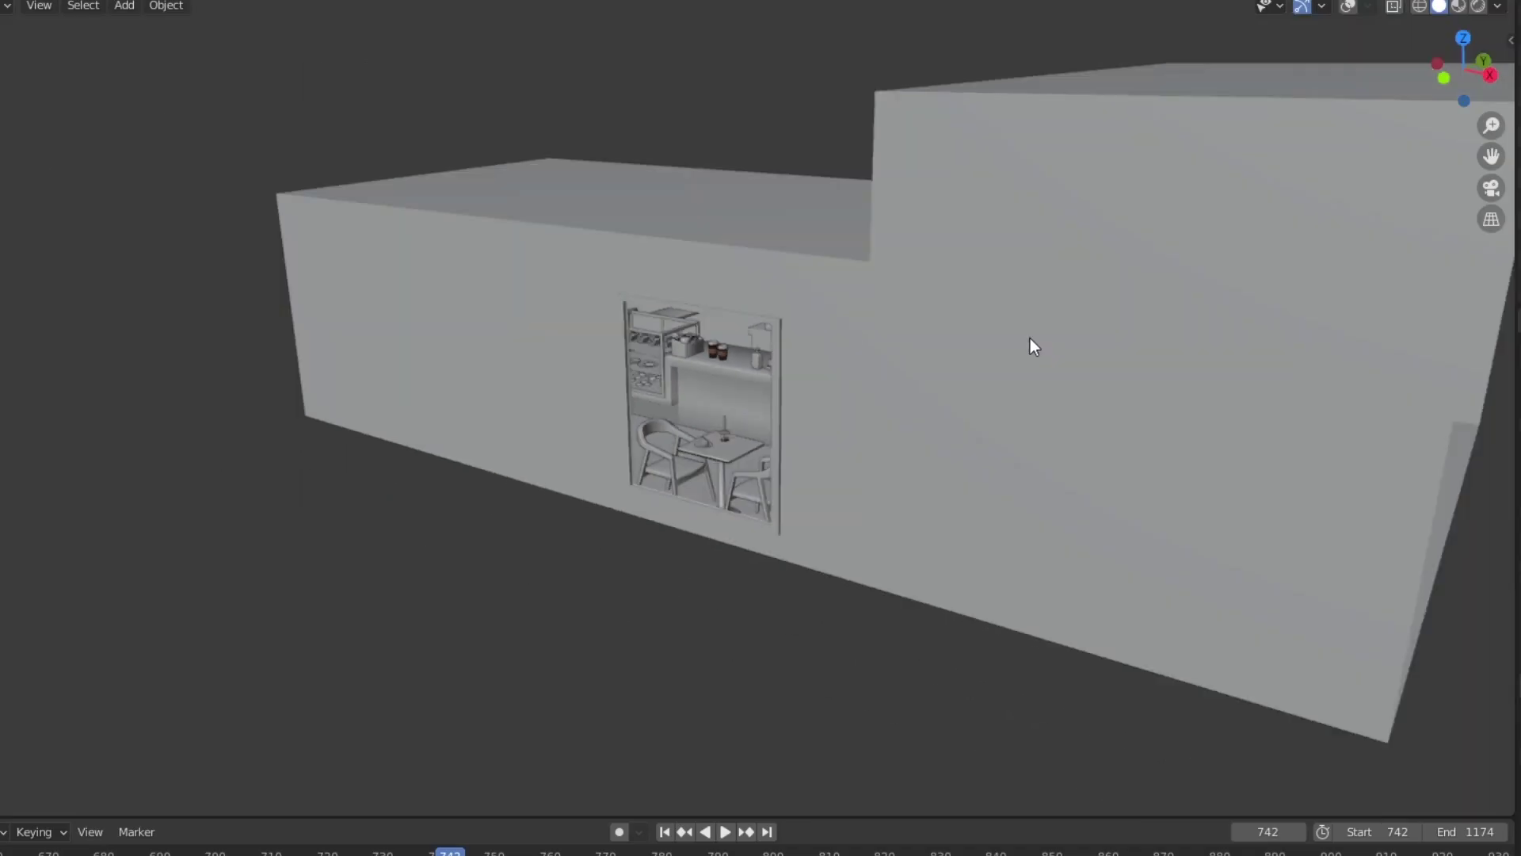
{"action": "mouse_move", "coordinate": [965, 360]}
{"action": "middle_mouse_down"}
{"action": "mouse_move", "coordinate": [902, 461]}
{"action": "mouse_move", "coordinate": [726, 485]}
{"action": "mouse_move", "coordinate": [947, 452]}
{"action": "mouse_move", "coordinate": [1070, 515]}
{"action": "mouse_move", "coordinate": [740, 475]}
{"action": "mouse_move", "coordinate": [839, 486]}
{"action": "middle_mouse_up"}
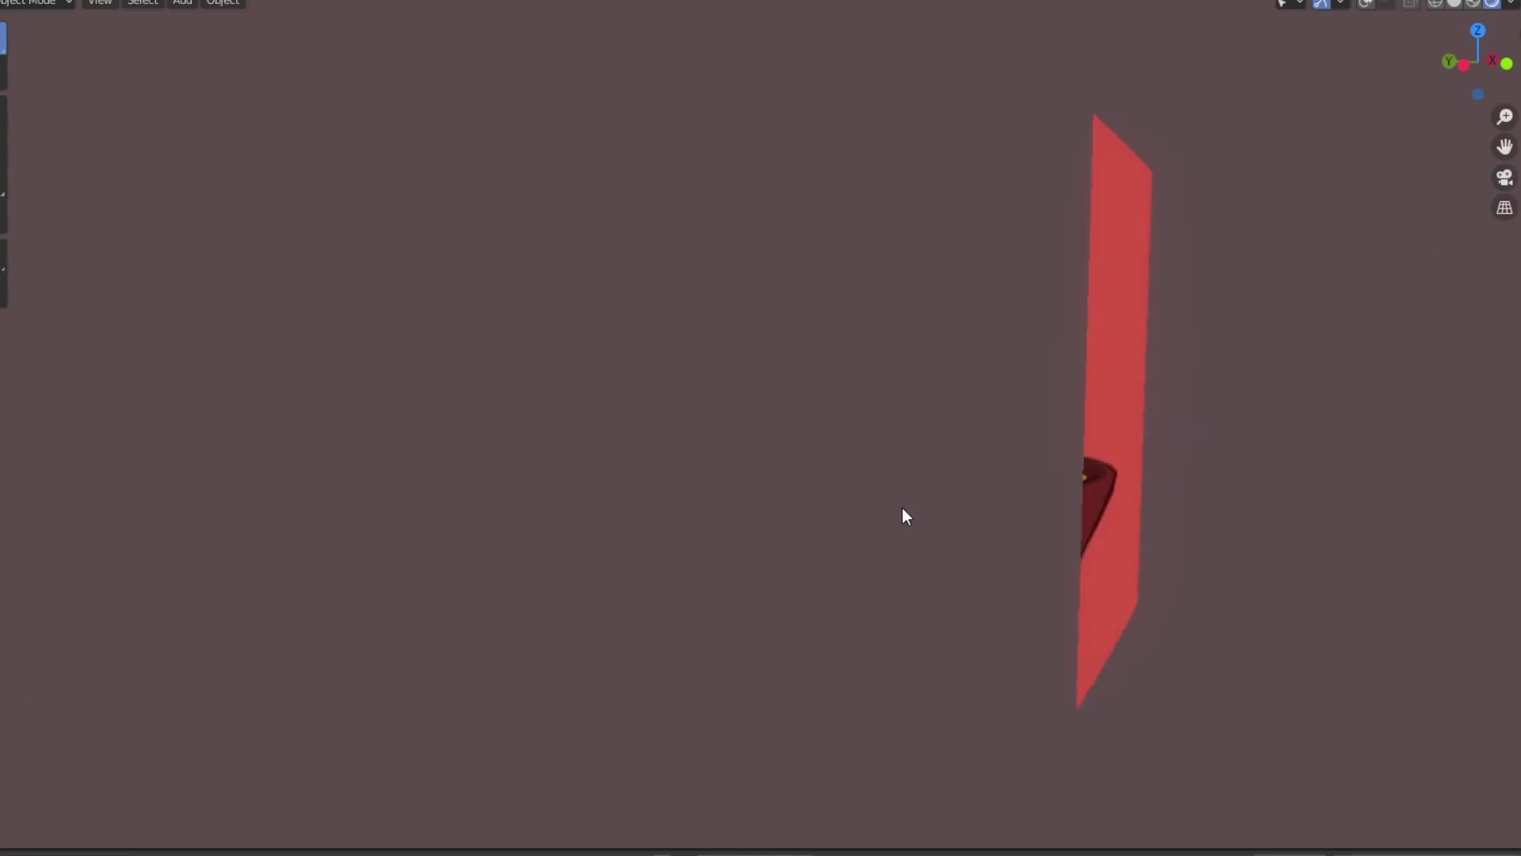
Show the viewport overlays in the rice bowl scene and examine the container box around the bowl
{"action": "middle_click_drag", "start_coordinate": [903, 513], "coordinate": [730, 526]}
{"action": "left_click", "coordinate": [1366, 4]}
{"action": "scroll", "coordinate": [1118, 231], "scroll_direction": "down", "scroll_amount": 5}
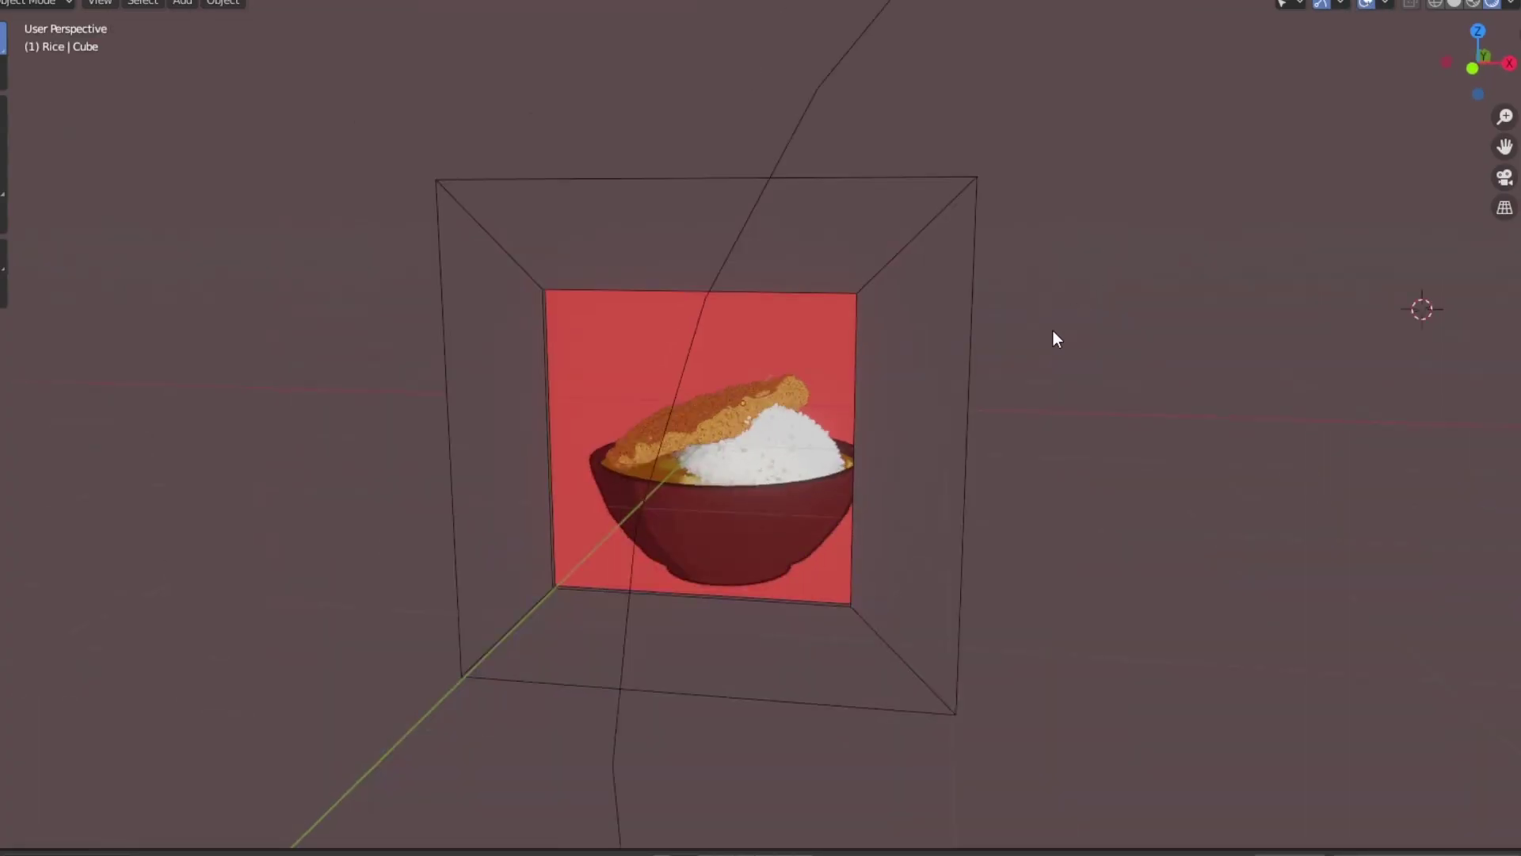
{"action": "middle_click_drag", "start_coordinate": [1019, 380], "coordinate": [949, 444]}
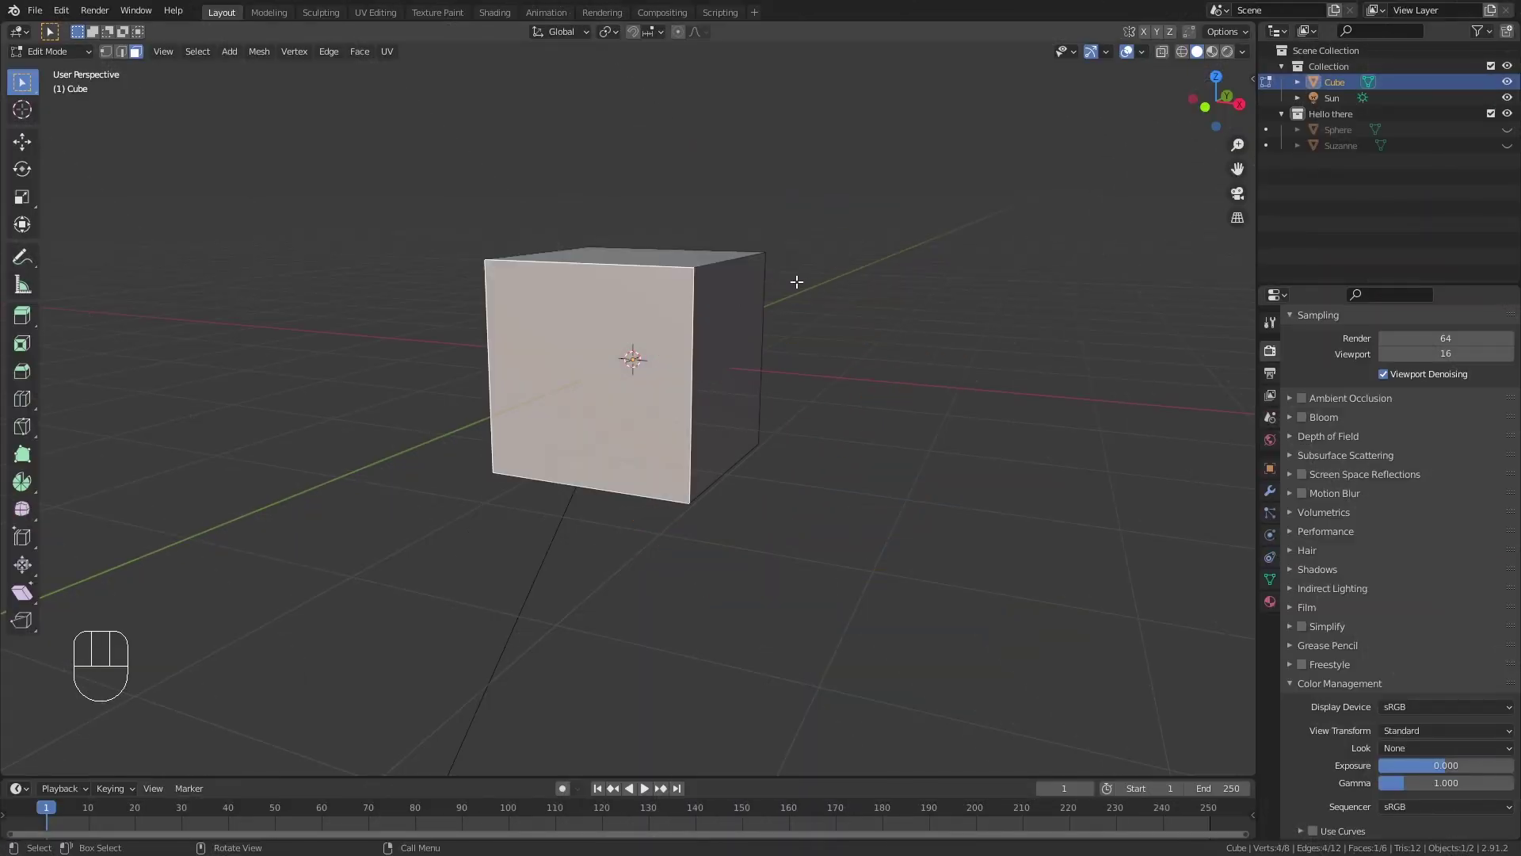
Inset the cube's front face and delete the inner face to make a square window opening
{"action": "key", "text": "i"}
{"action": "left_click", "coordinate": [761, 306]}
{"action": "key", "text": "x"}
{"action": "left_click", "coordinate": [760, 307]}
{"action": "key", "text": "Tab"}
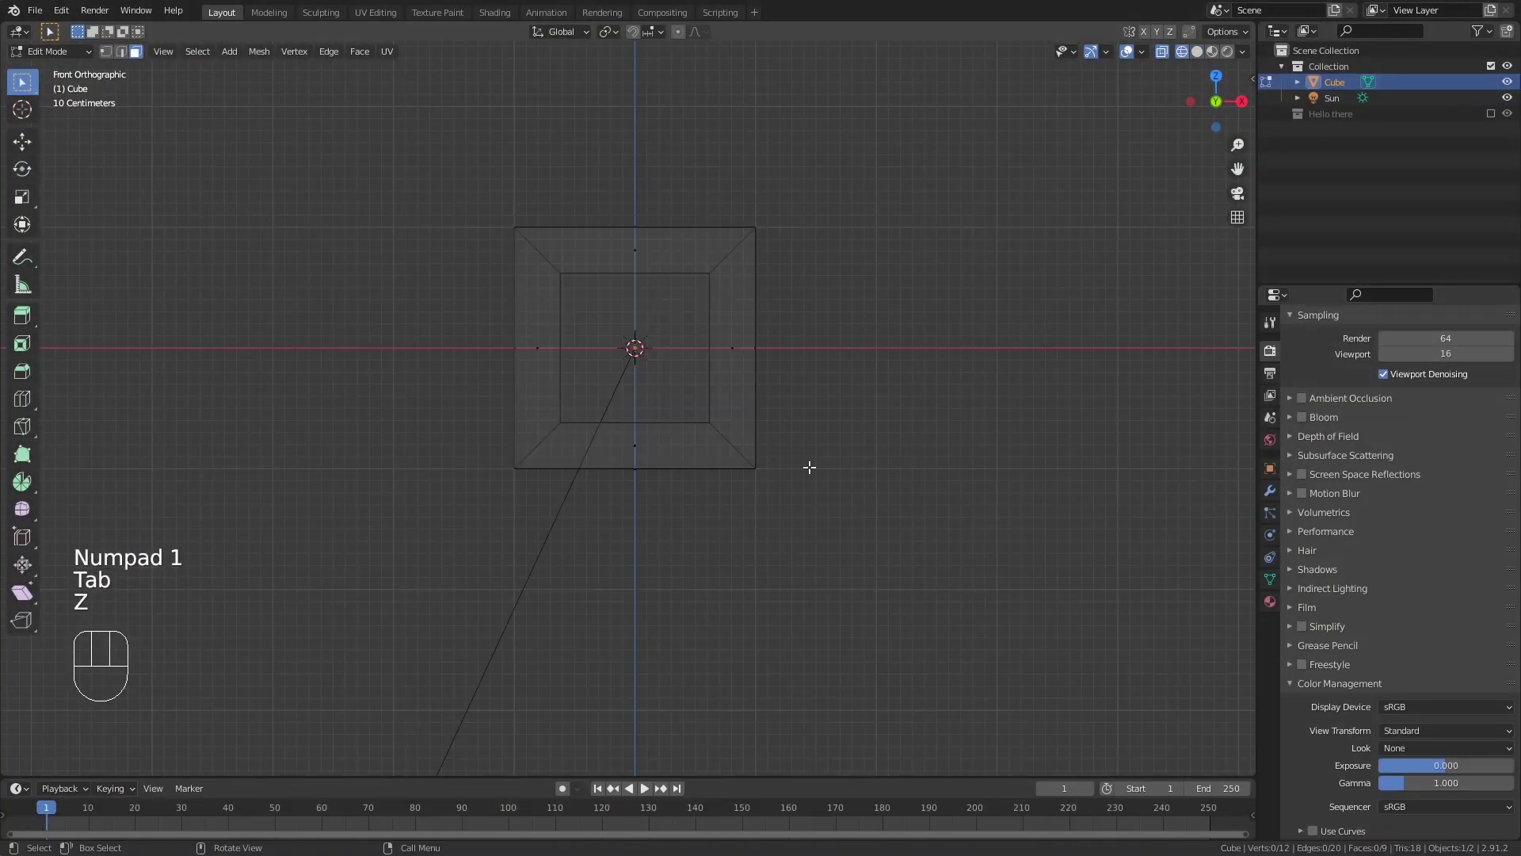
Duplicate the whole cube mesh and scale the copy to about 0.955 inside the original
{"action": "scroll", "coordinate": [953, 265], "scroll_direction": "up", "scroll_amount": 3}
{"action": "key", "text": "a"}
{"action": "key", "text": "shift+d"}
{"action": "key", "text": "s"}
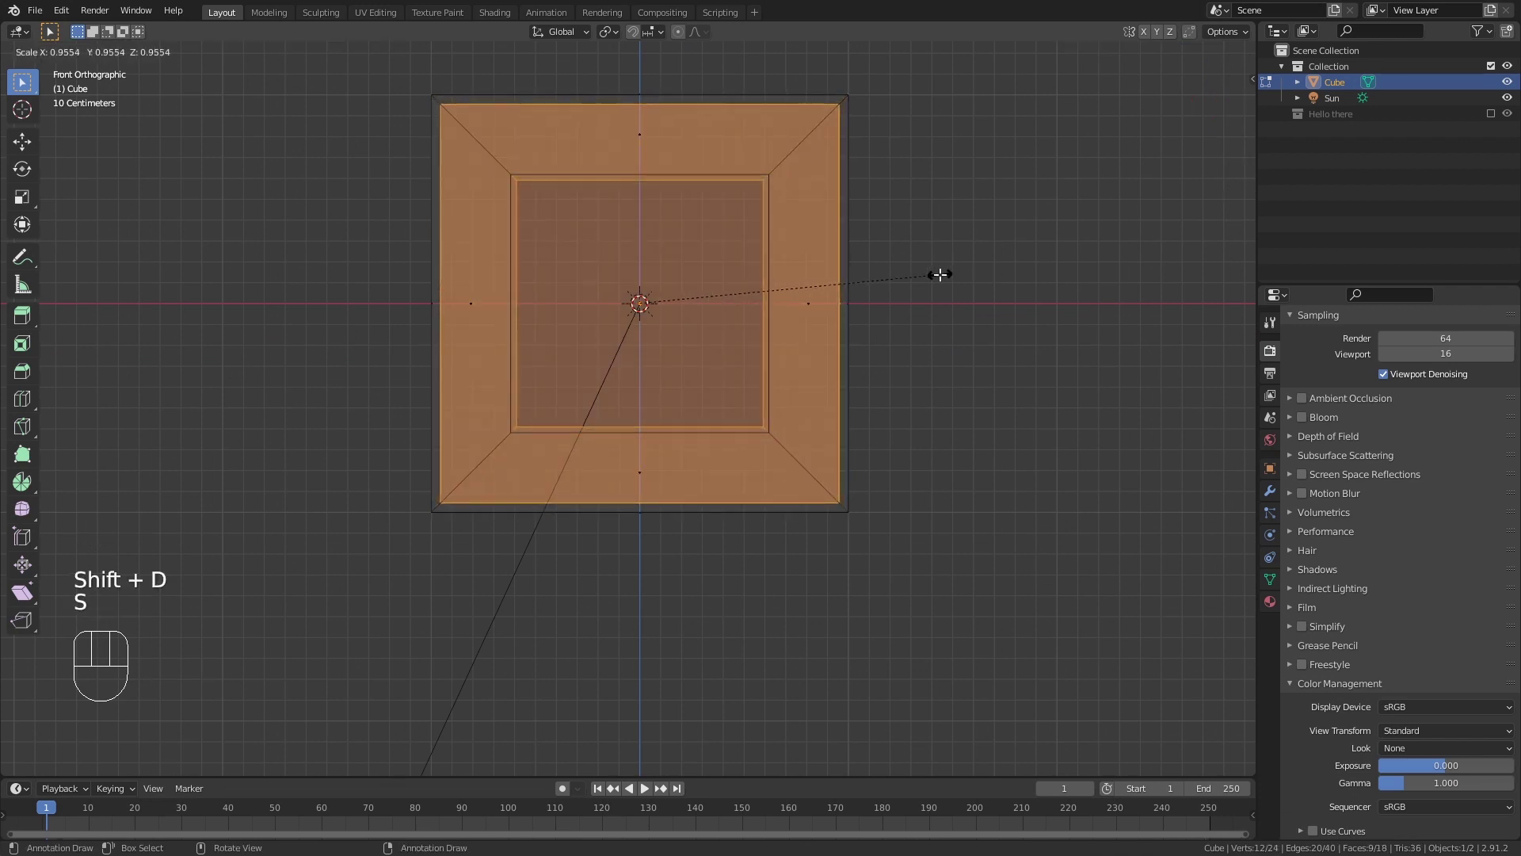
{"action": "left_click", "coordinate": [941, 274]}
{"action": "key", "text": "alt+a"}
{"action": "key", "text": "z"}
{"action": "left_click", "coordinate": [741, 317]}
{"action": "mouse_move", "coordinate": [741, 317]}
{"action": "middle_mouse_down"}
{"action": "mouse_move", "coordinate": [697, 341]}
{"action": "mouse_move", "coordinate": [687, 429]}
{"action": "middle_mouse_up"}
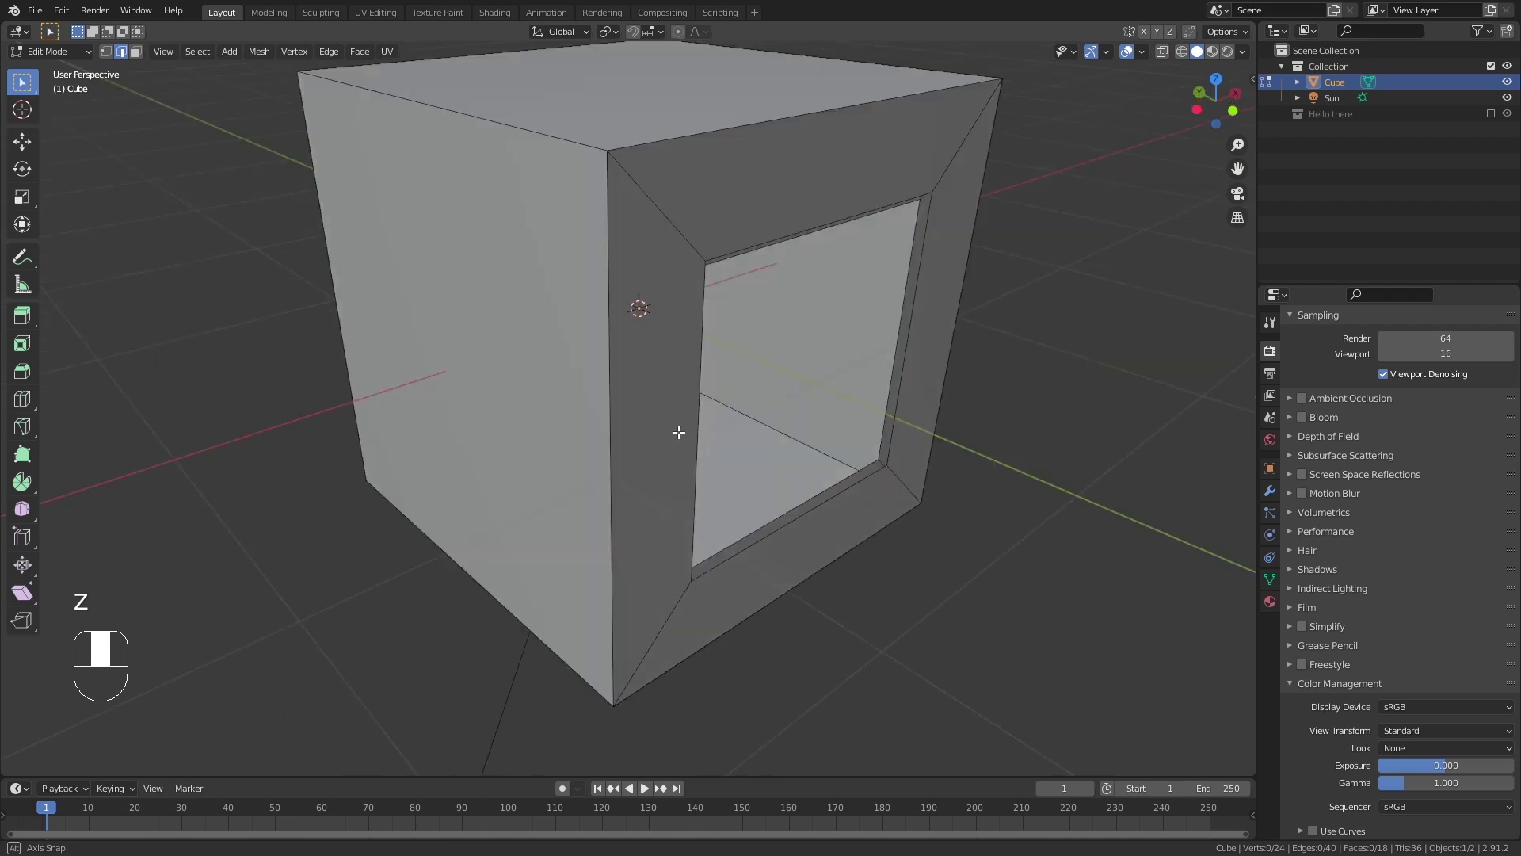
Align the inner and outer edges along the opening's upper and lower sides by scaling each pair to 0 on Z
{"action": "middle_click_drag", "start_coordinate": [678, 432], "coordinate": [517, 254]}
{"action": "left_click", "coordinate": [516, 254]}
{"action": "key", "text": "s"}
{"action": "key", "text": "z"}
{"action": "key", "text": "KP_0"}
{"action": "key", "text": "KP_Enter"}
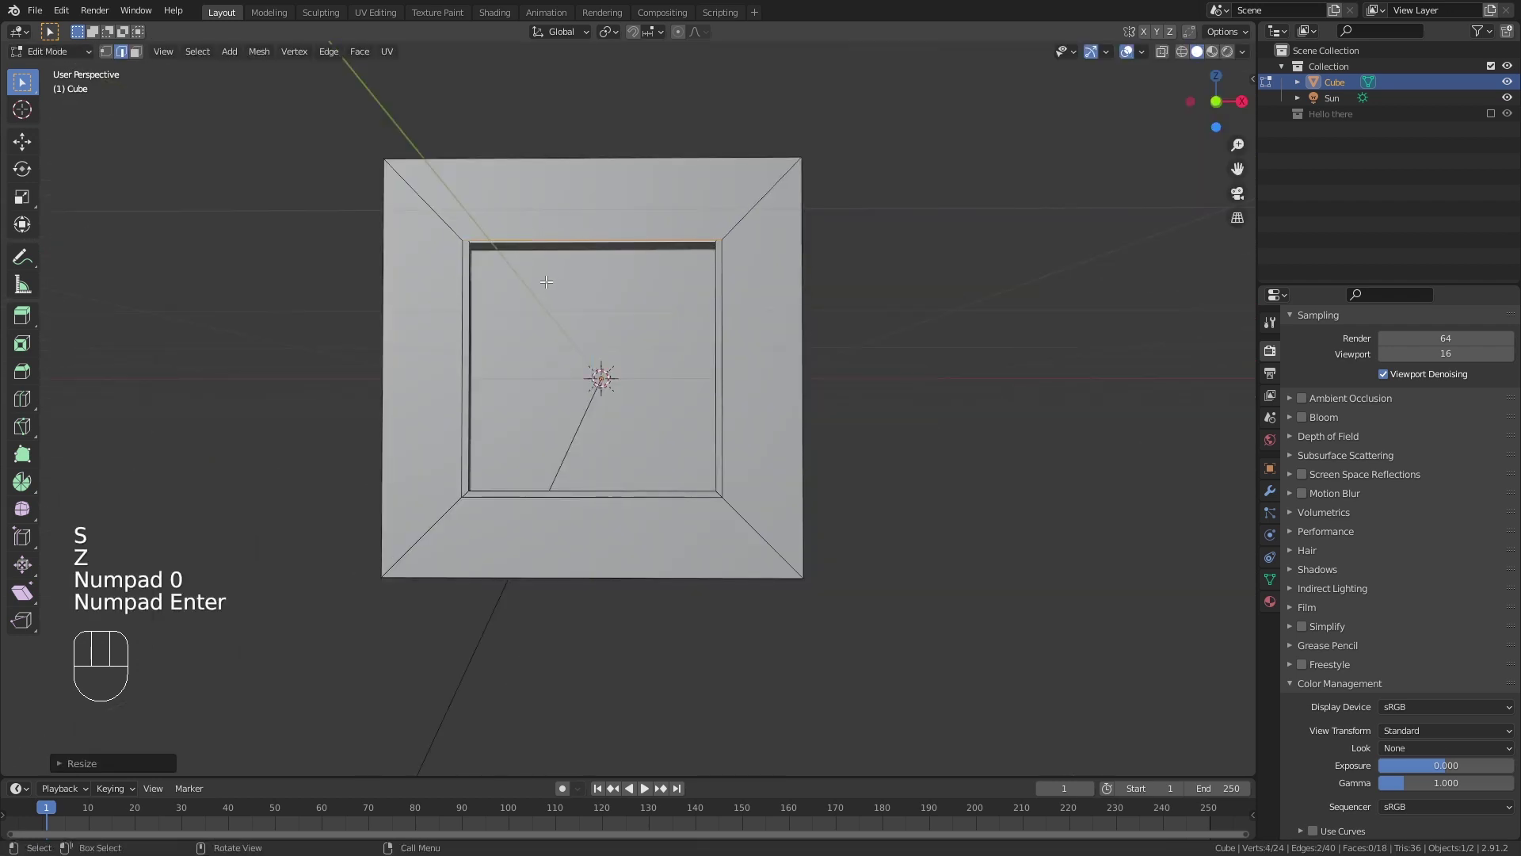
{"action": "left_click", "coordinate": [584, 503]}
{"action": "key", "text": "s"}
{"action": "key", "text": "z"}
{"action": "key", "text": "KP_0"}
{"action": "key", "text": "KP_Enter"}
Fill the gap between the inner and outer shells around the window opening with faces
{"action": "scroll", "coordinate": [411, 240], "scroll_direction": "up", "scroll_amount": 2}
{"action": "left_click", "coordinate": [411, 240]}
{"action": "middle_click_drag", "start_coordinate": [411, 240], "coordinate": [864, 261]}
{"action": "key", "text": "s"}
{"action": "key", "text": "z"}
{"action": "key", "text": "z"}
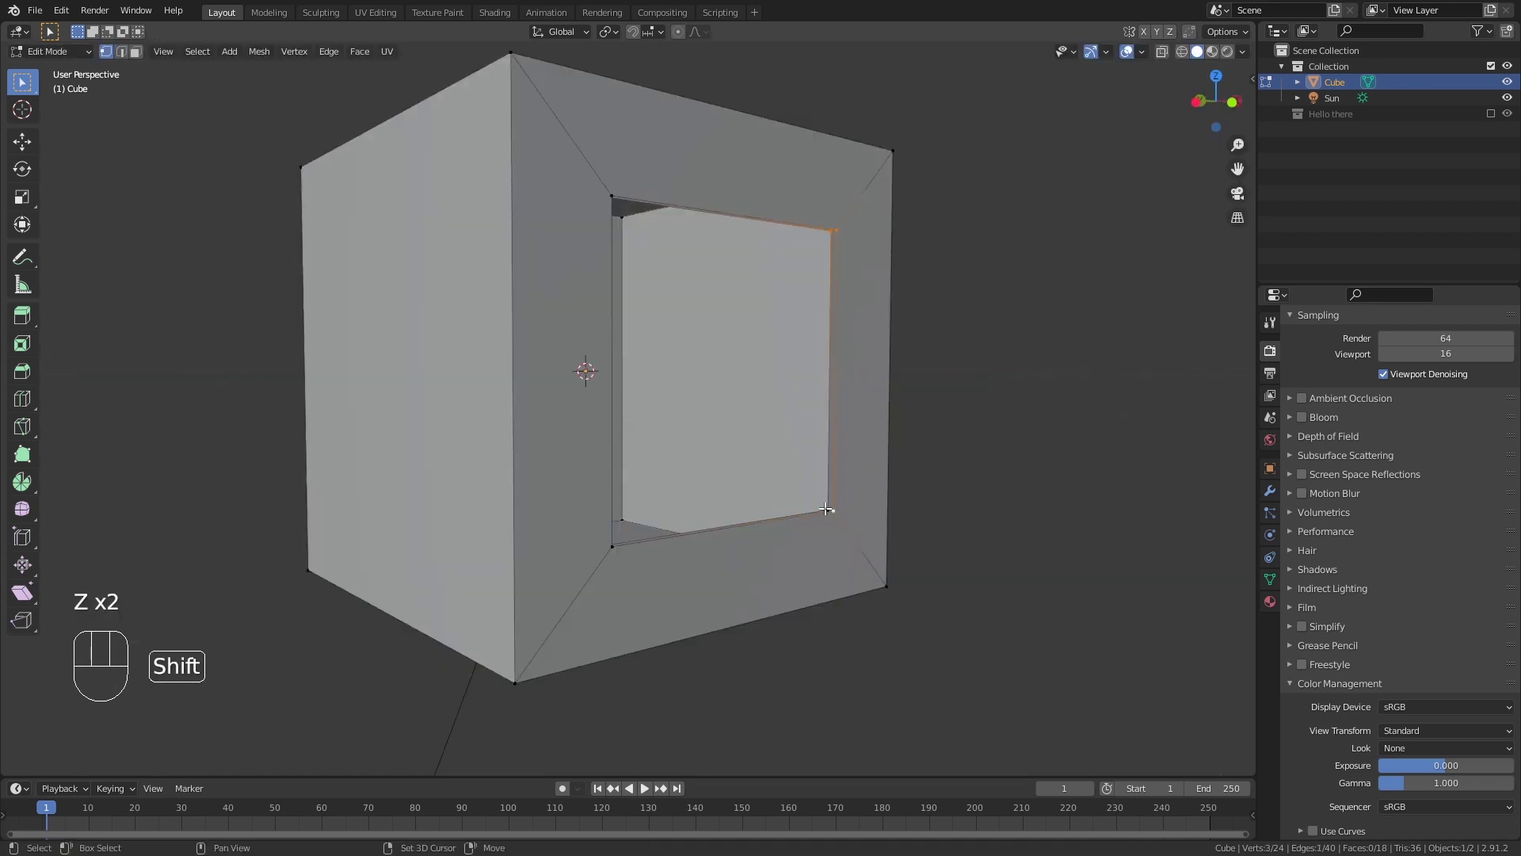
{"action": "left_click", "coordinate": [851, 525], "text": "shift"}
{"action": "key", "text": "f"}
{"action": "middle_click_drag", "start_coordinate": [850, 526], "coordinate": [1250, 559]}
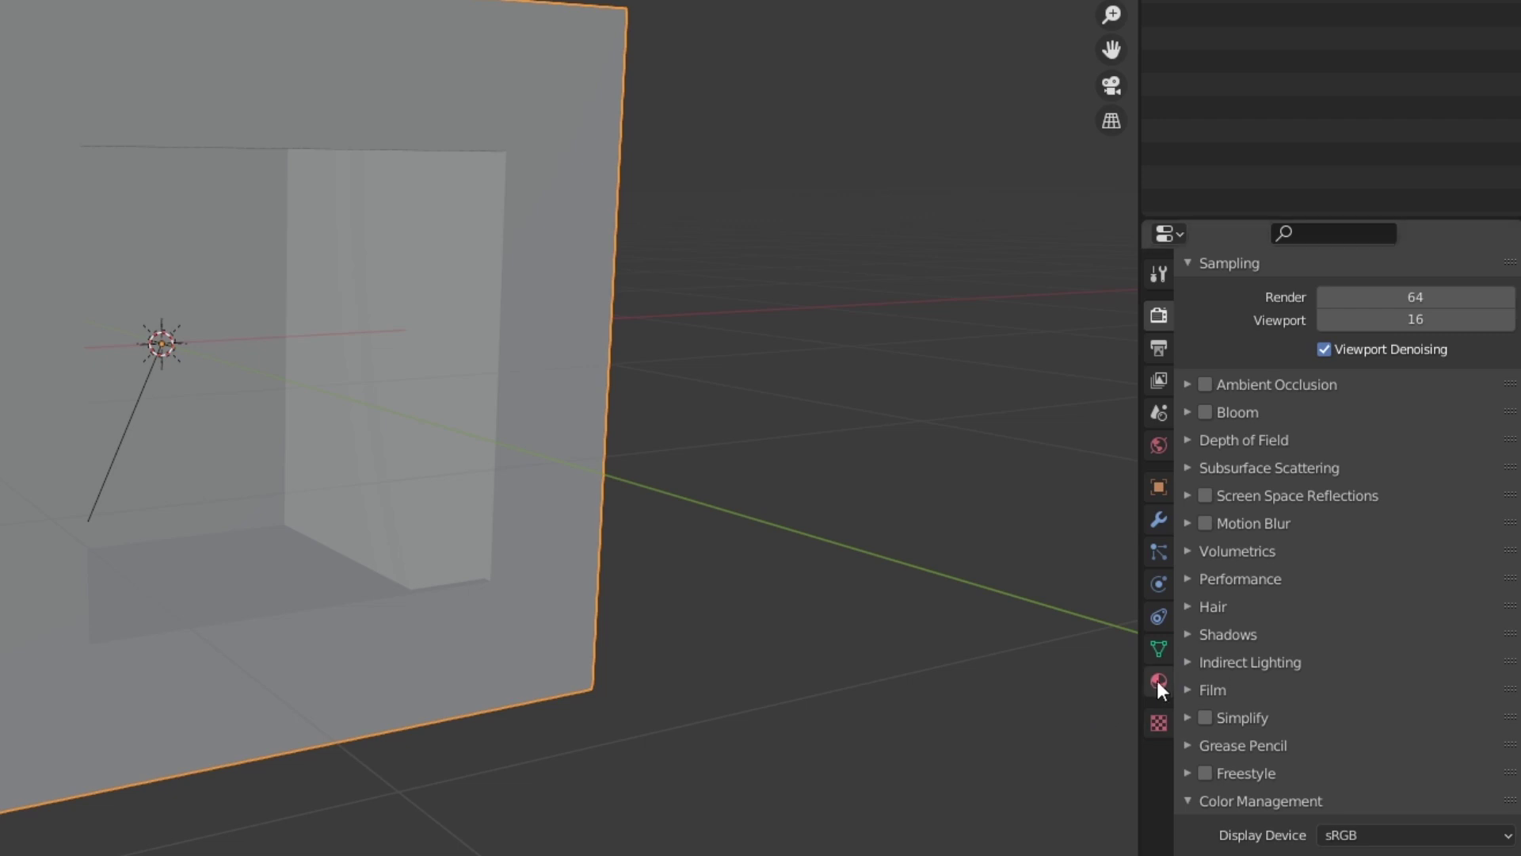
Add two materials to the cube and name them Container and Inner Walls
{"action": "left_click", "coordinate": [1158, 682]}
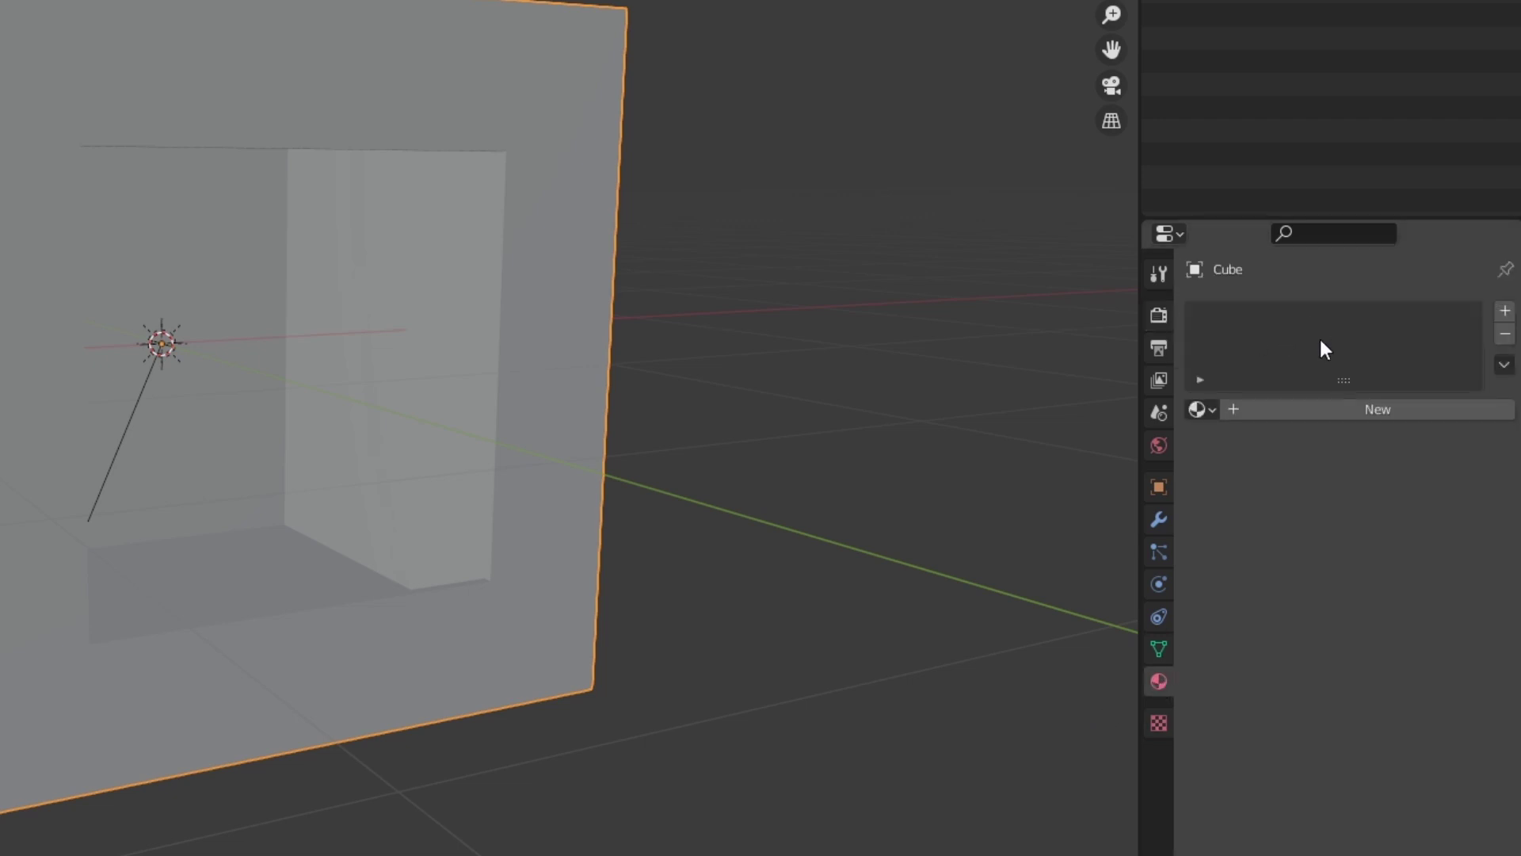
{"action": "left_click", "coordinate": [1347, 409]}
{"action": "left_click", "coordinate": [1410, 457]}
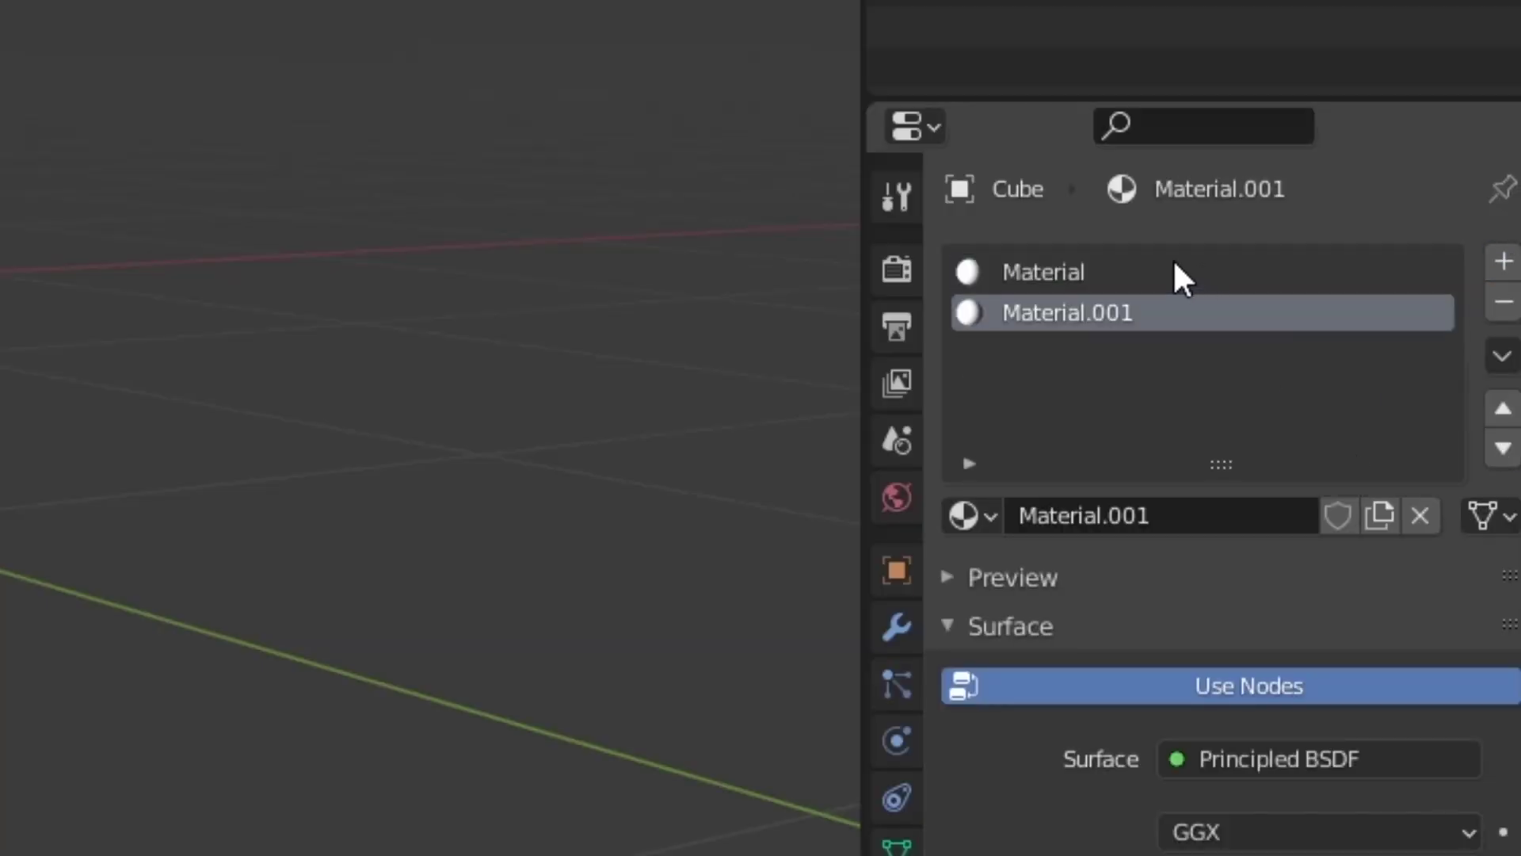
{"action": "double_click", "coordinate": [1088, 272]}
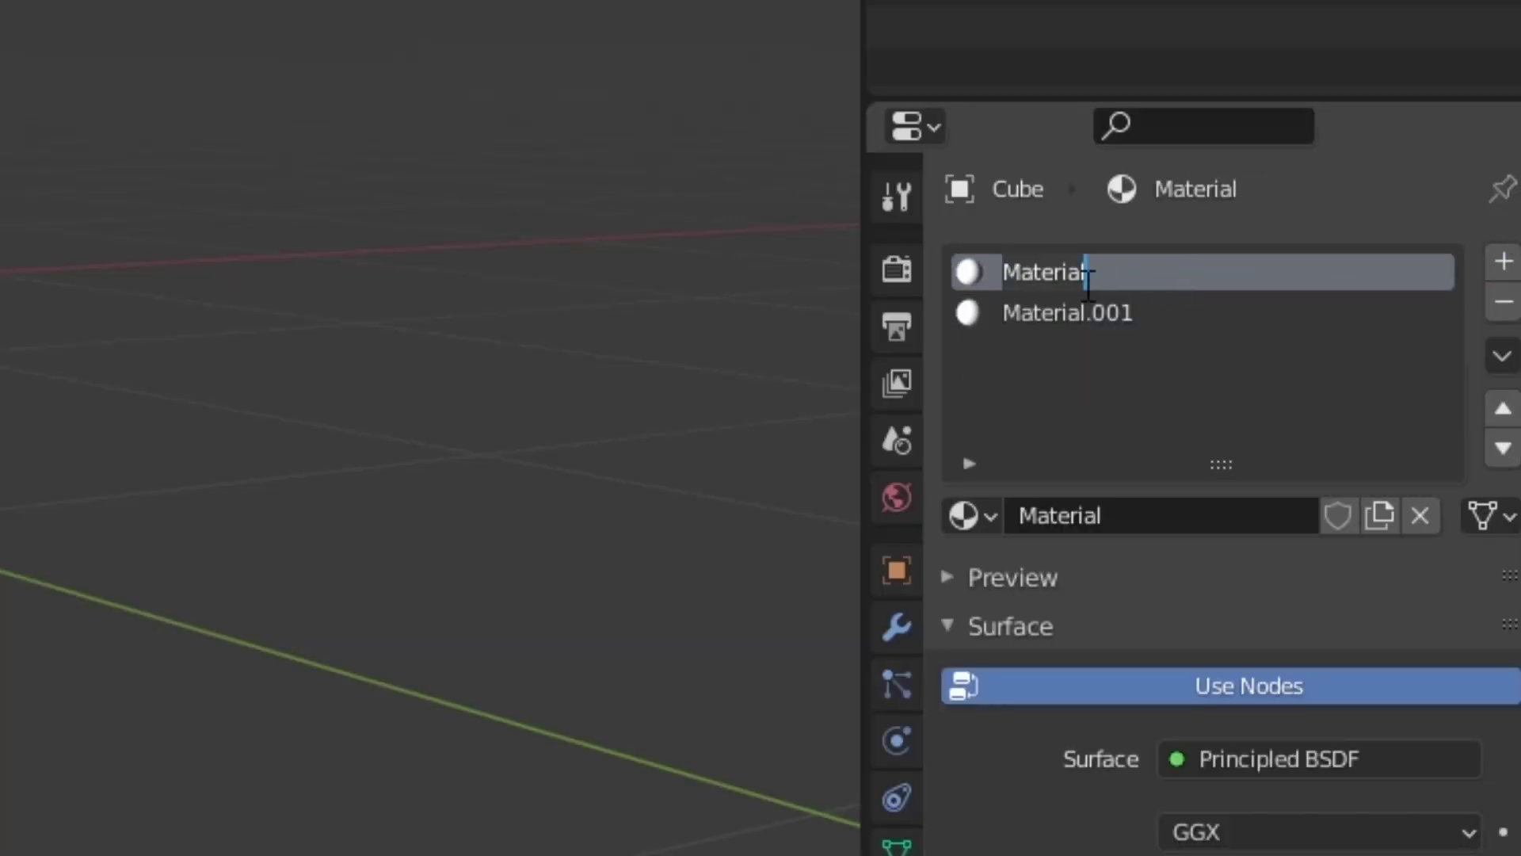
{"action": "double_click", "coordinate": [1094, 321]}
{"action": "type", "text": "Inner Wall"}
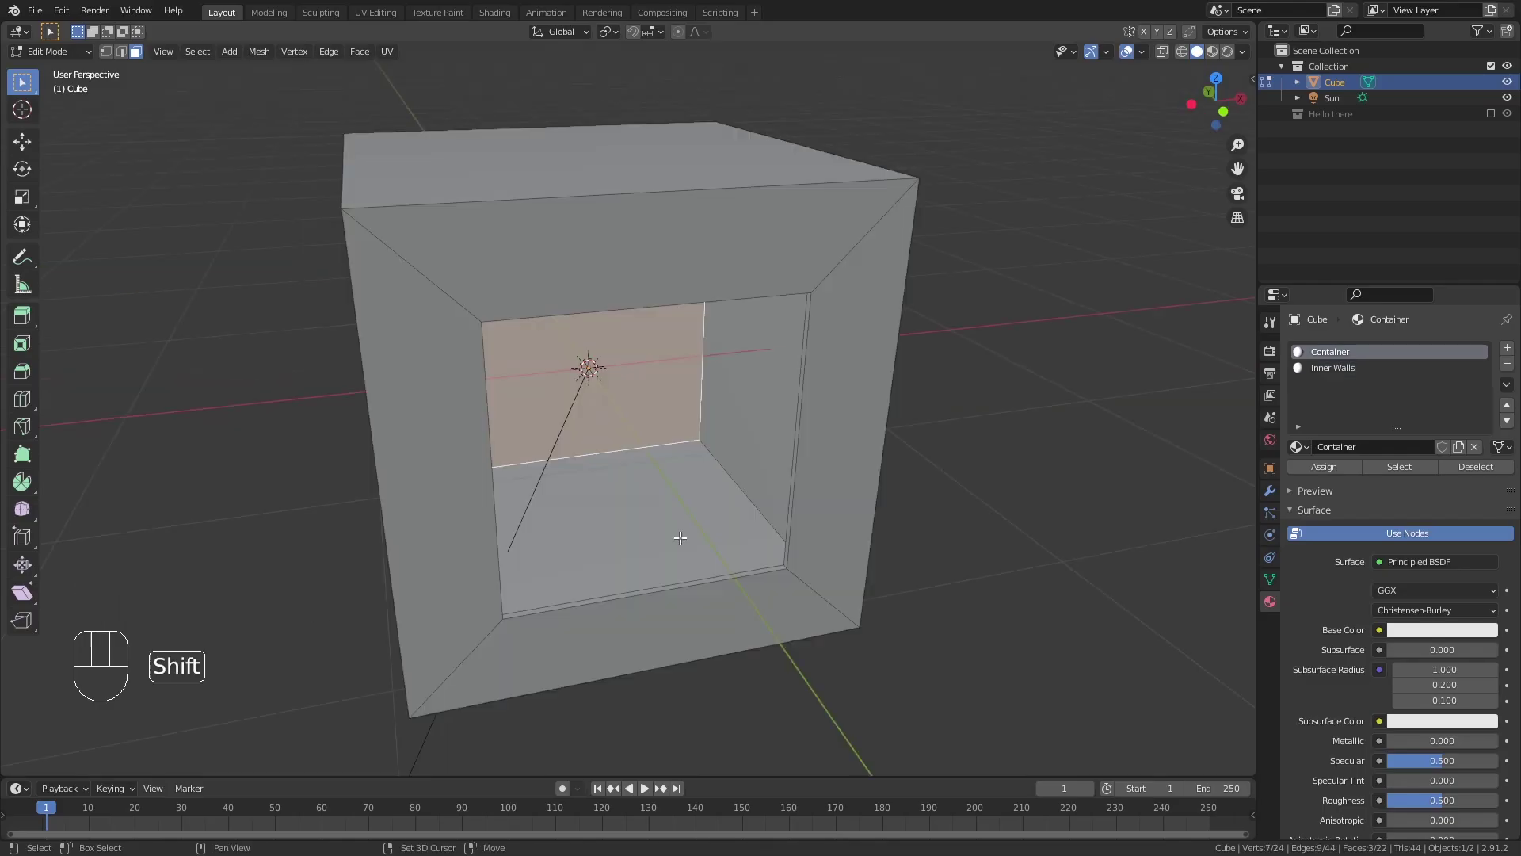
Select the faces of the inner shell and store them in a vertex group named Inner Walls
{"action": "scroll", "coordinate": [717, 320], "scroll_direction": "up", "scroll_amount": 5}
{"action": "middle_click_drag", "start_coordinate": [729, 319], "coordinate": [792, 357], "text": "shift"}
{"action": "key", "text": "KP_1"}
{"action": "scroll", "coordinate": [974, 410], "scroll_direction": "down", "scroll_amount": 5}
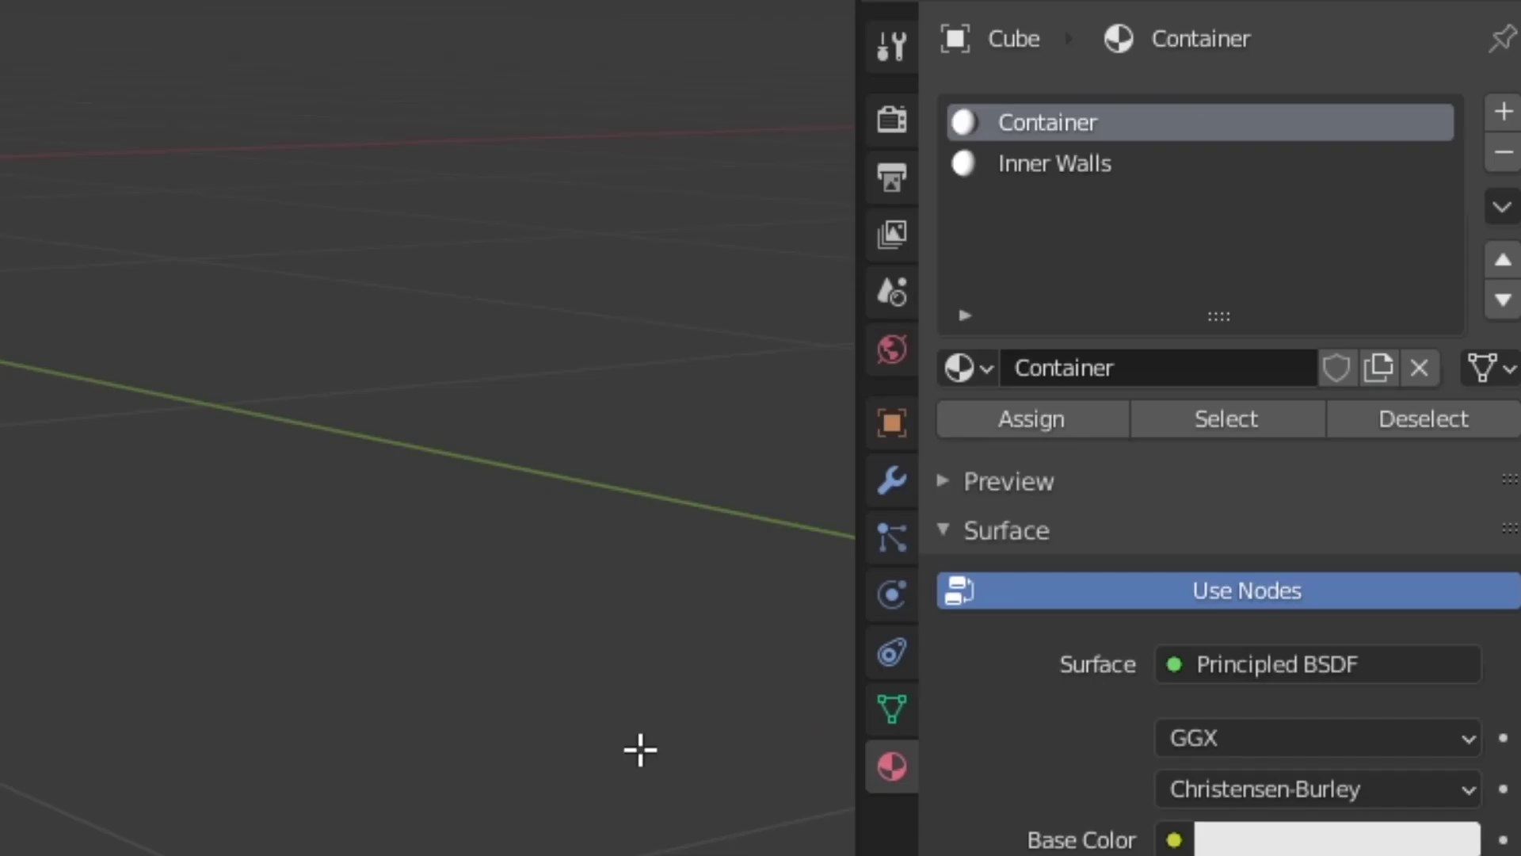
{"action": "left_click", "coordinate": [881, 709]}
{"action": "left_click", "coordinate": [1503, 235]}
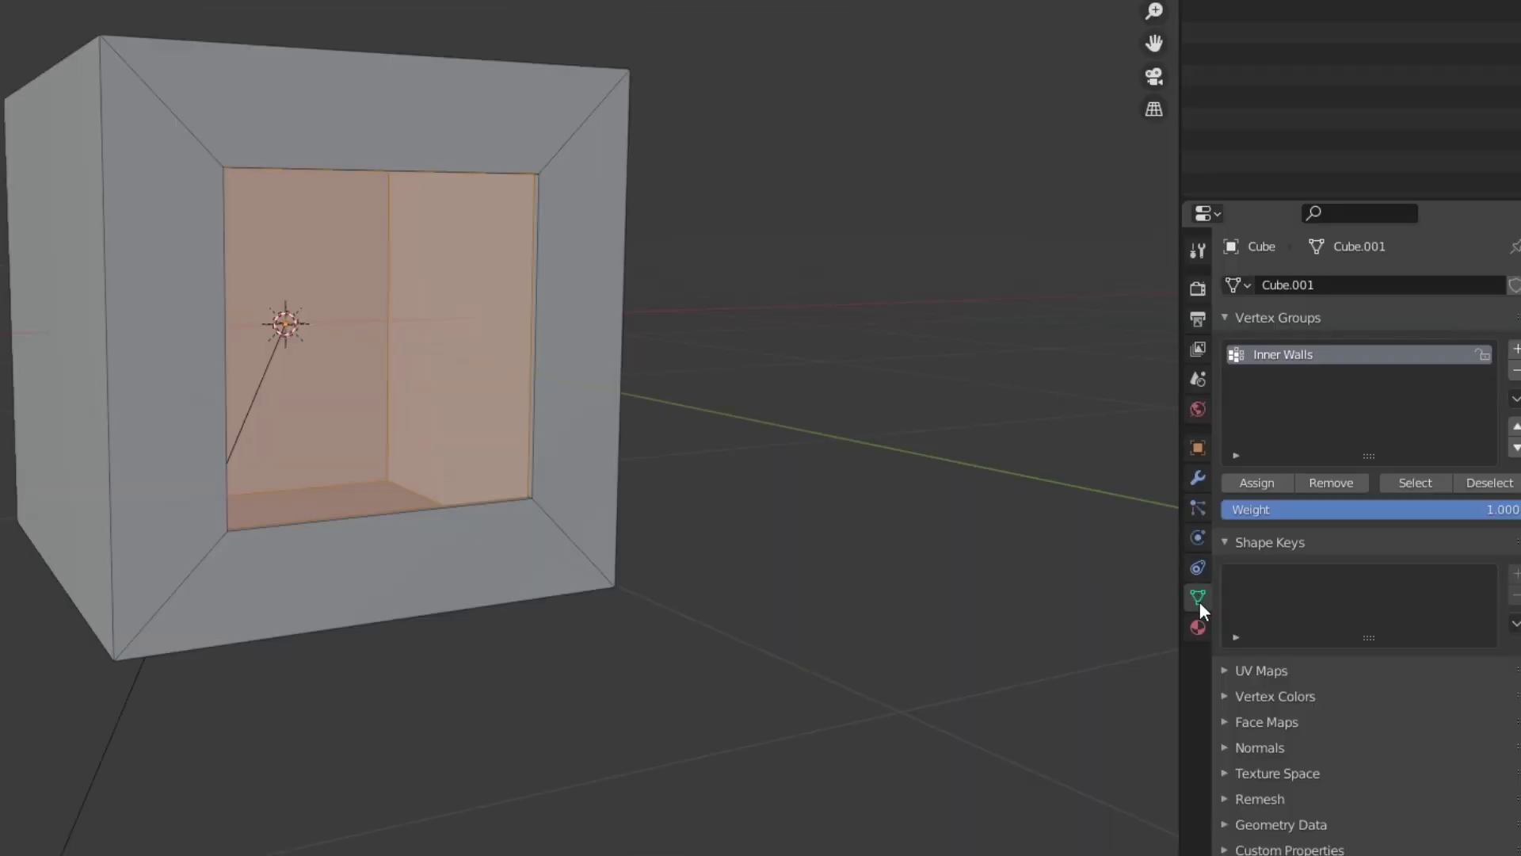
Assign the Inner Walls material to the selected inner faces and set its shadow mode to None
{"action": "left_click", "coordinate": [887, 769]}
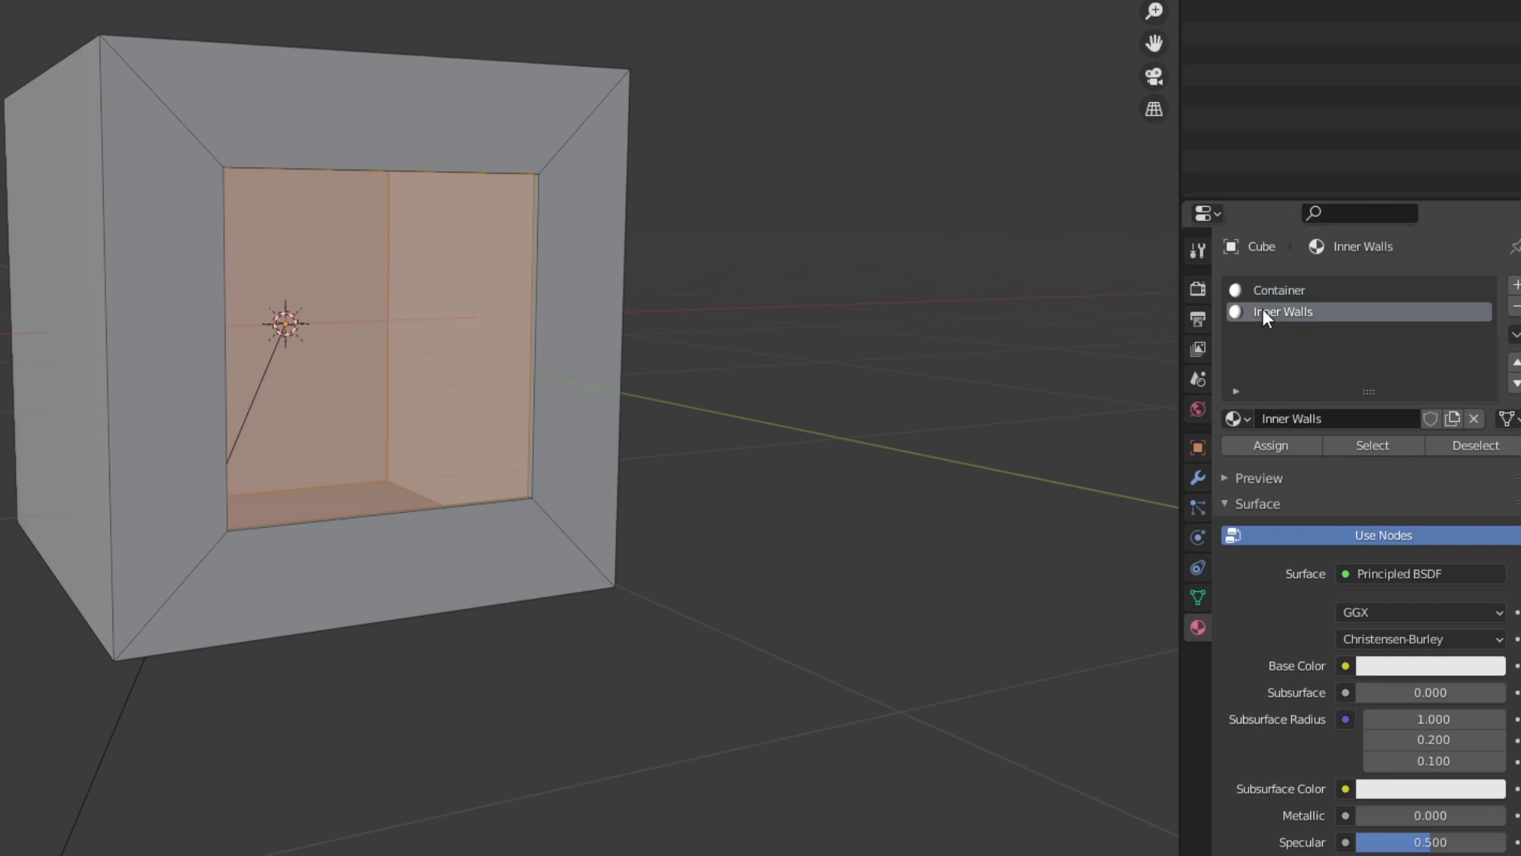
{"action": "left_click", "coordinate": [1270, 447]}
{"action": "scroll", "coordinate": [1209, 497], "scroll_direction": "down", "scroll_amount": 15}
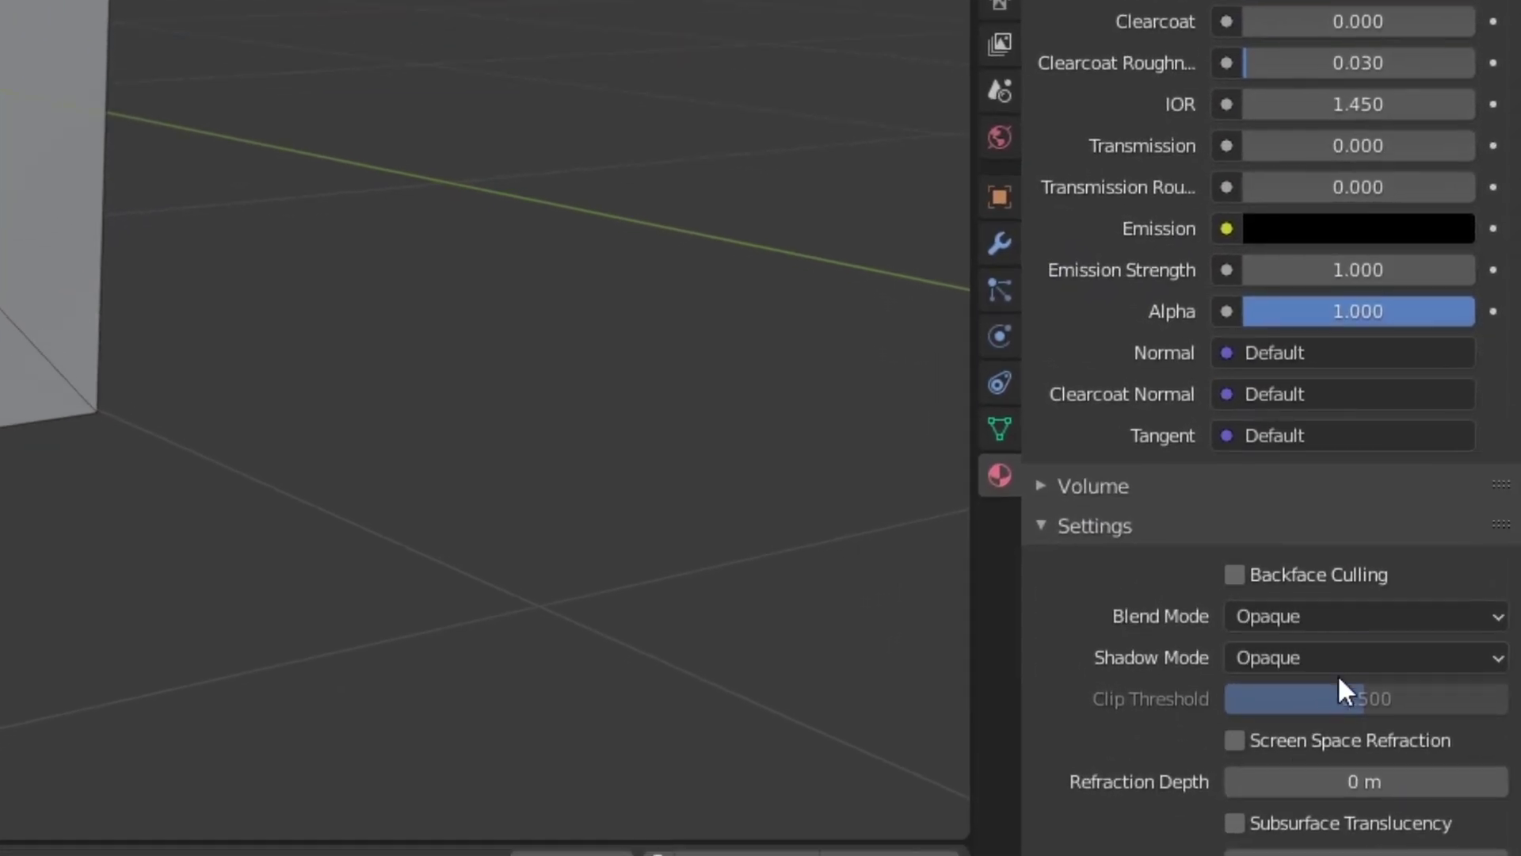
{"action": "left_click", "coordinate": [1337, 659]}
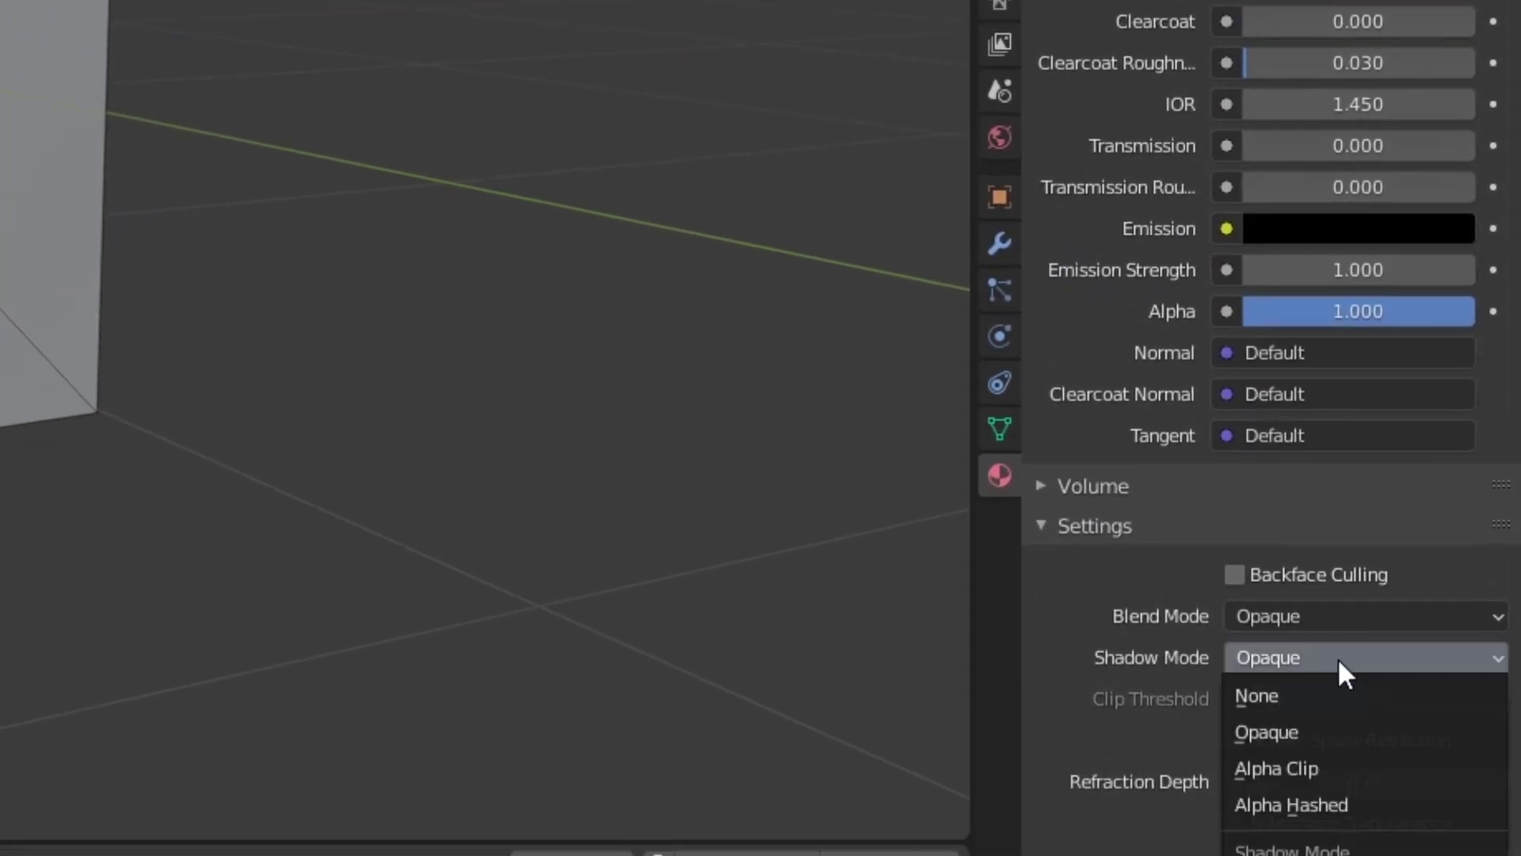
{"action": "left_click", "coordinate": [1317, 689]}
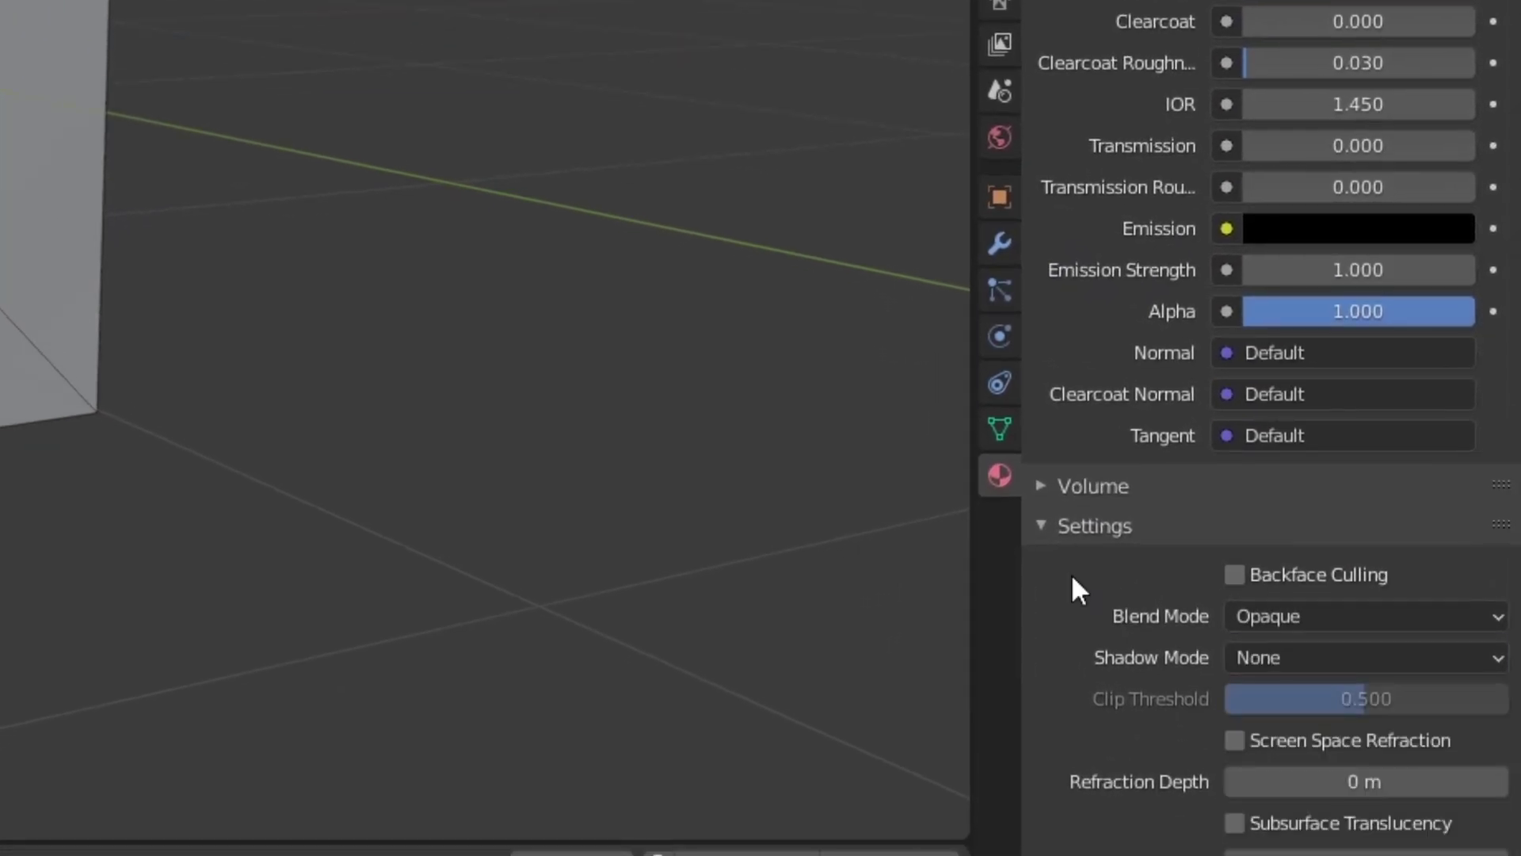
Set the Container material's shadow mode to None
{"action": "scroll", "coordinate": [1072, 587], "scroll_direction": "up", "scroll_amount": 15}
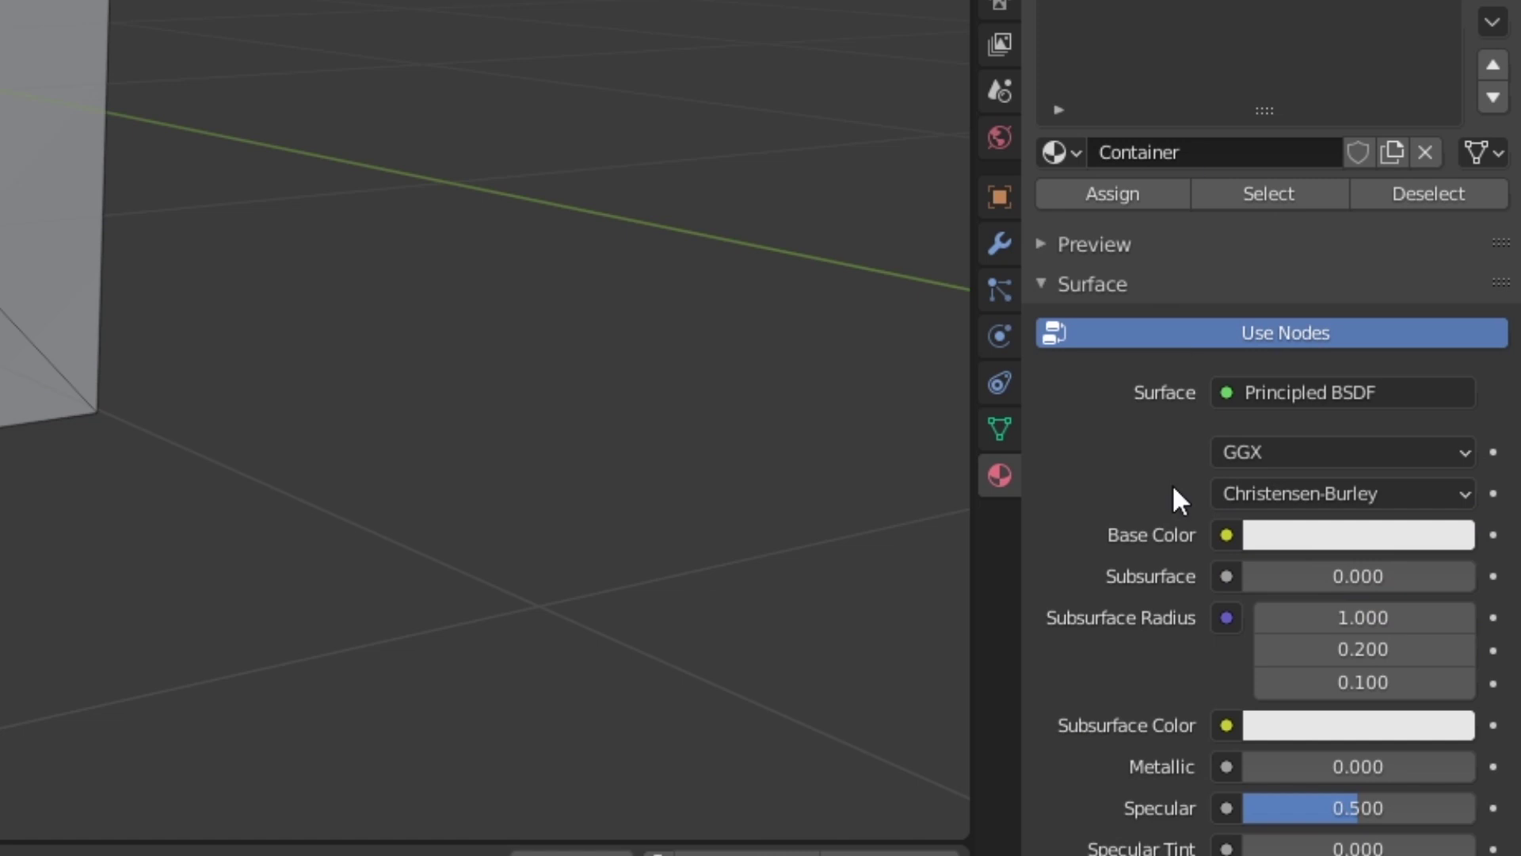
{"action": "scroll", "coordinate": [1172, 485], "scroll_direction": "down", "scroll_amount": 10}
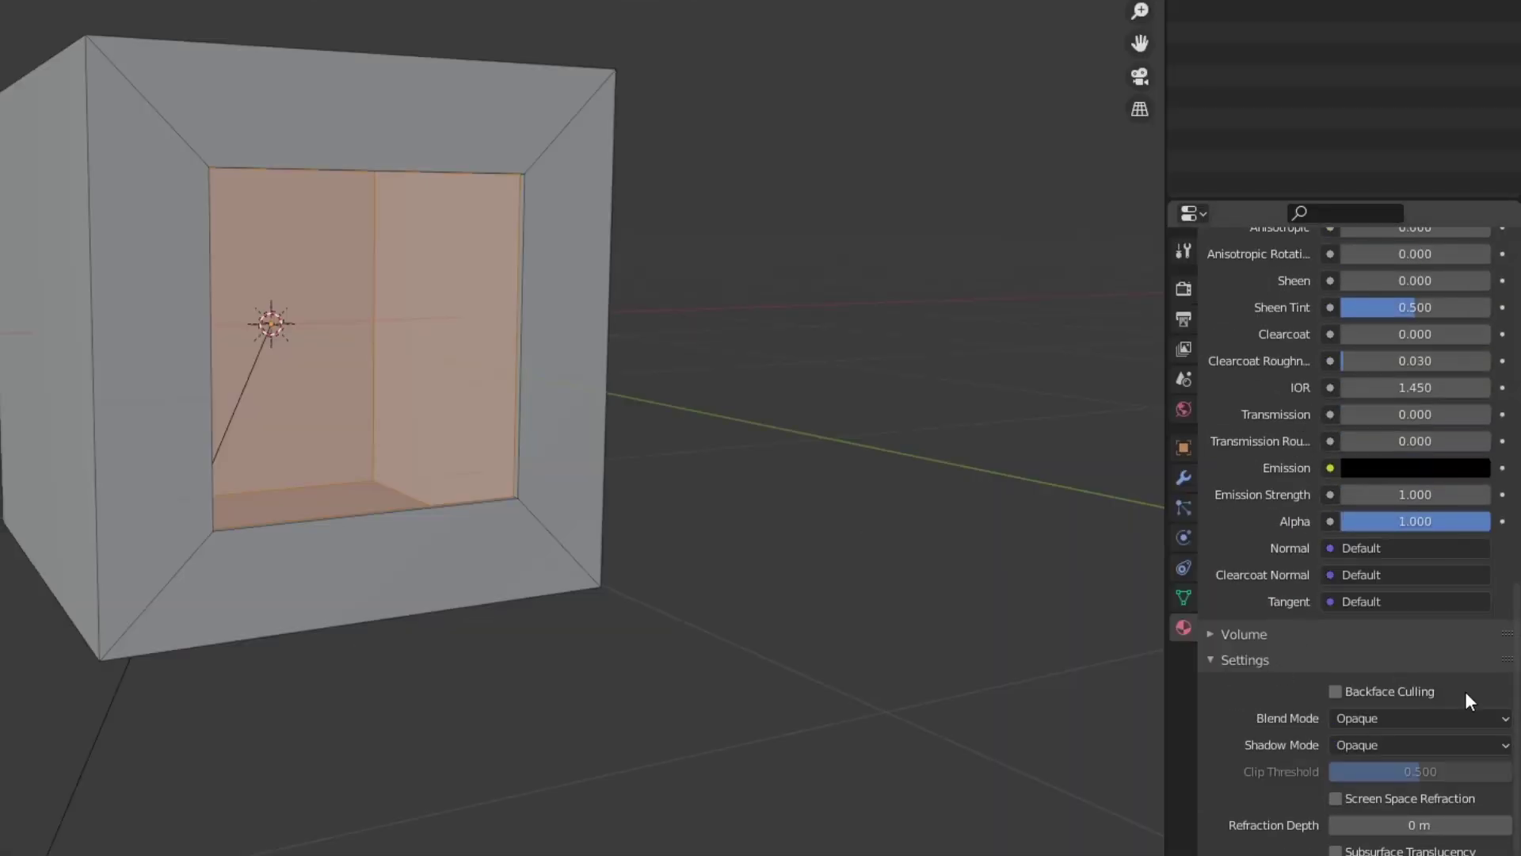
{"action": "left_click", "coordinate": [1372, 745]}
{"action": "left_click", "coordinate": [1376, 759]}
{"action": "scroll", "coordinate": [1320, 648], "scroll_direction": "up", "scroll_amount": 10}
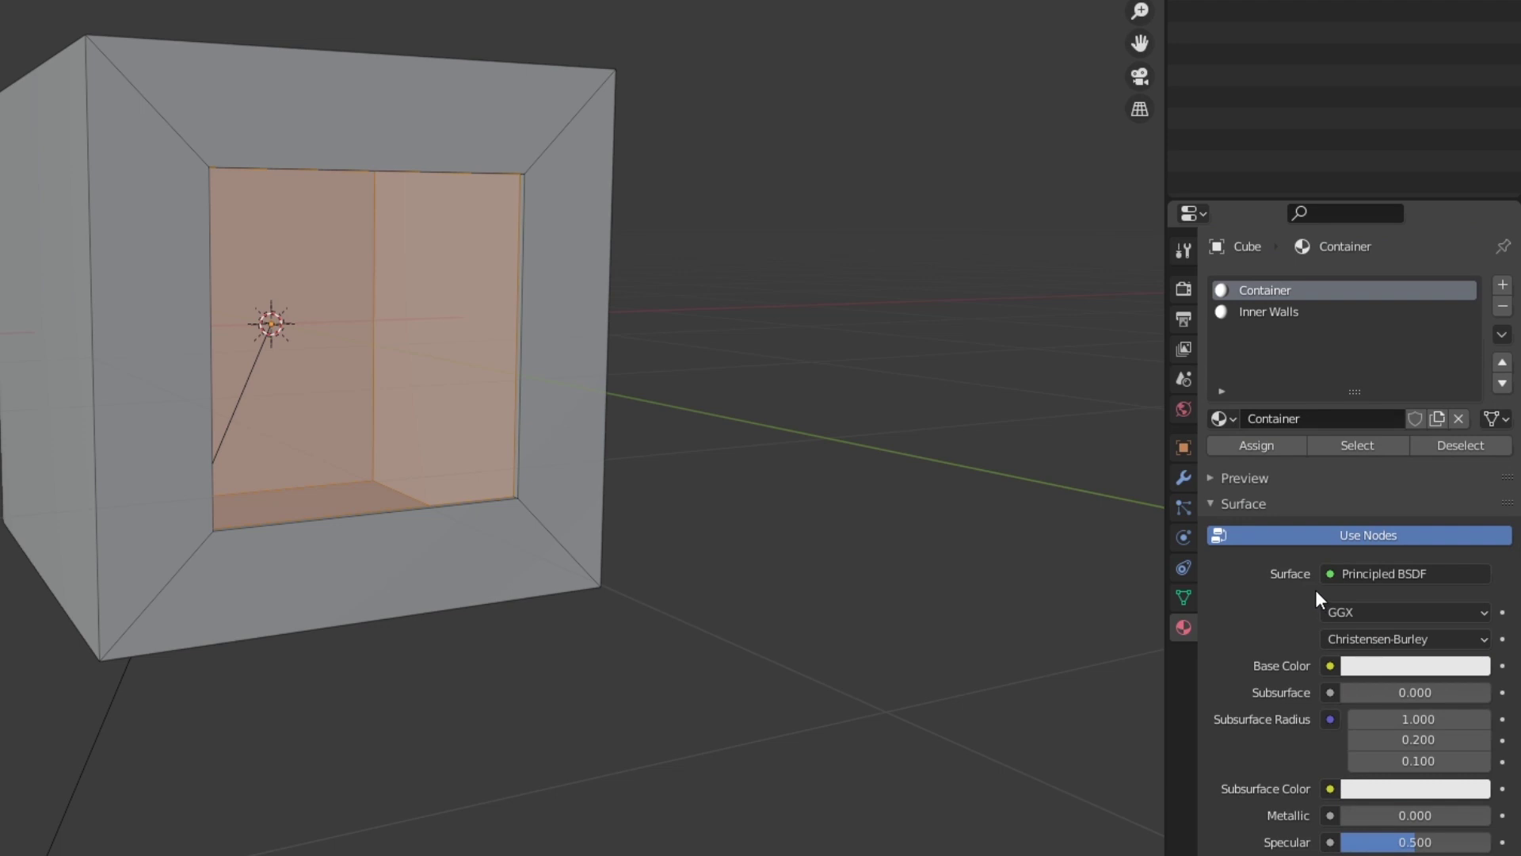
Change the Container material's surface to Emission with a darkened light-blue color, hue 0.528 and saturation 0.379
{"action": "key", "text": "Tab"}
{"action": "left_click", "coordinate": [1399, 554]}
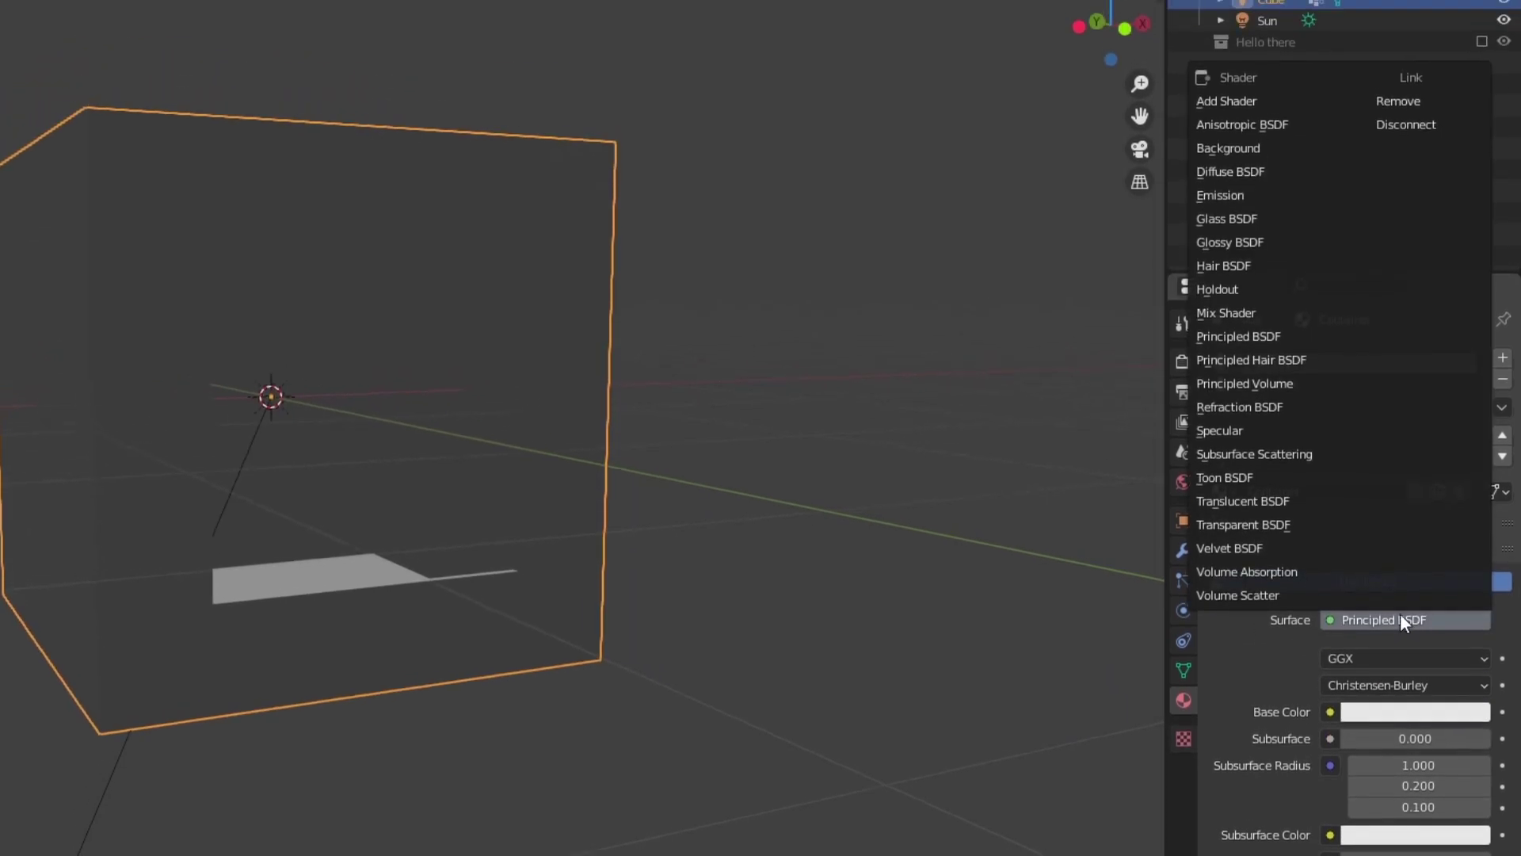
{"action": "left_click", "coordinate": [1219, 197]}
{"action": "left_click", "coordinate": [1363, 658]}
{"action": "left_click", "coordinate": [1390, 401]}
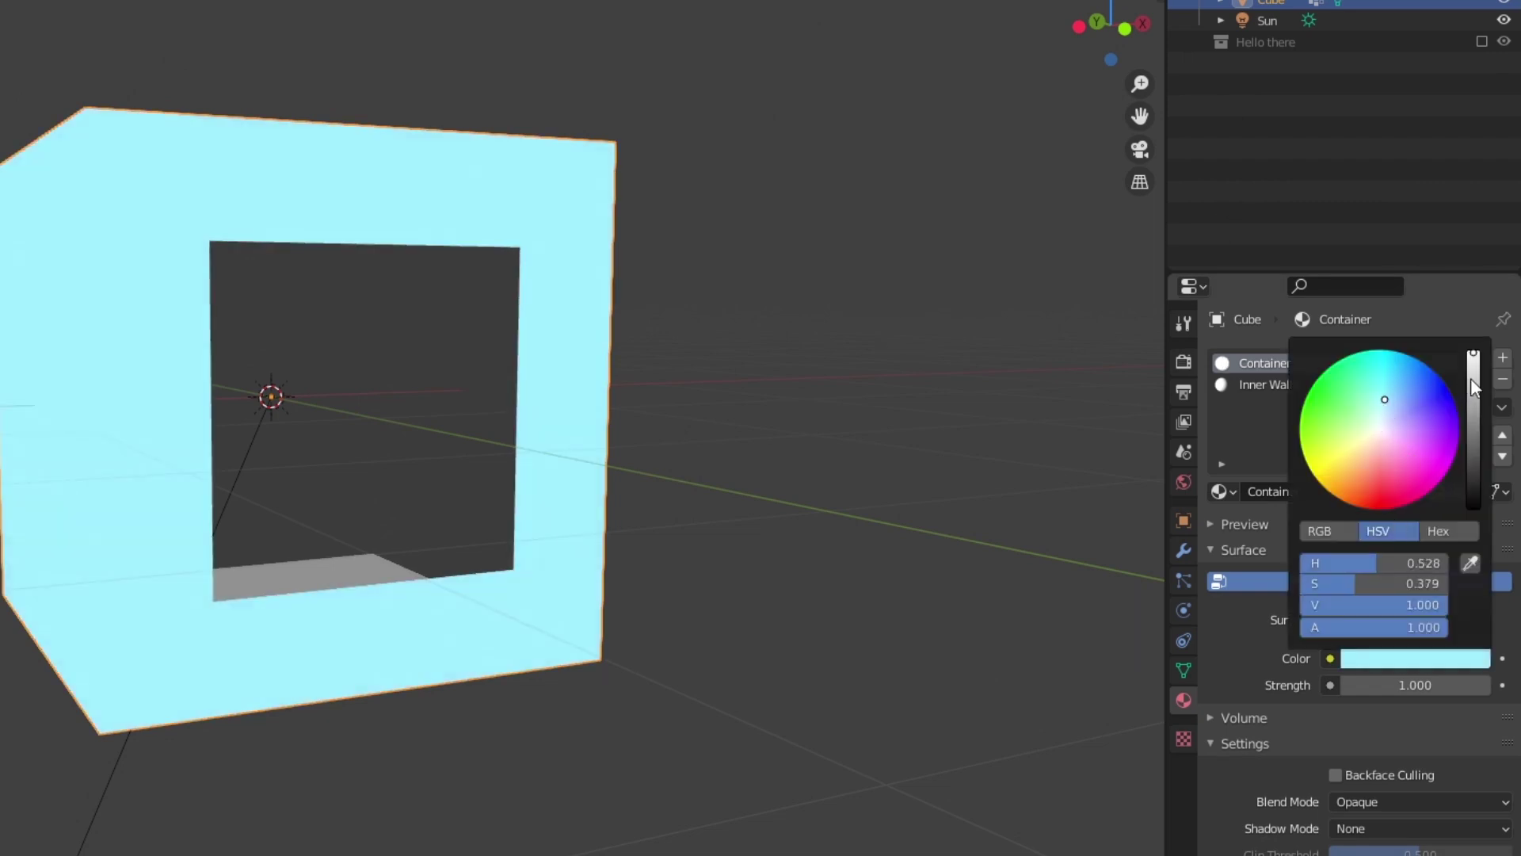
{"action": "left_click_drag", "start_coordinate": [1471, 378], "coordinate": [1472, 416]}
Set the Inner Walls material's base color to a saturated orange
{"action": "left_click", "coordinate": [1283, 384]}
{"action": "left_click", "coordinate": [1402, 711]}
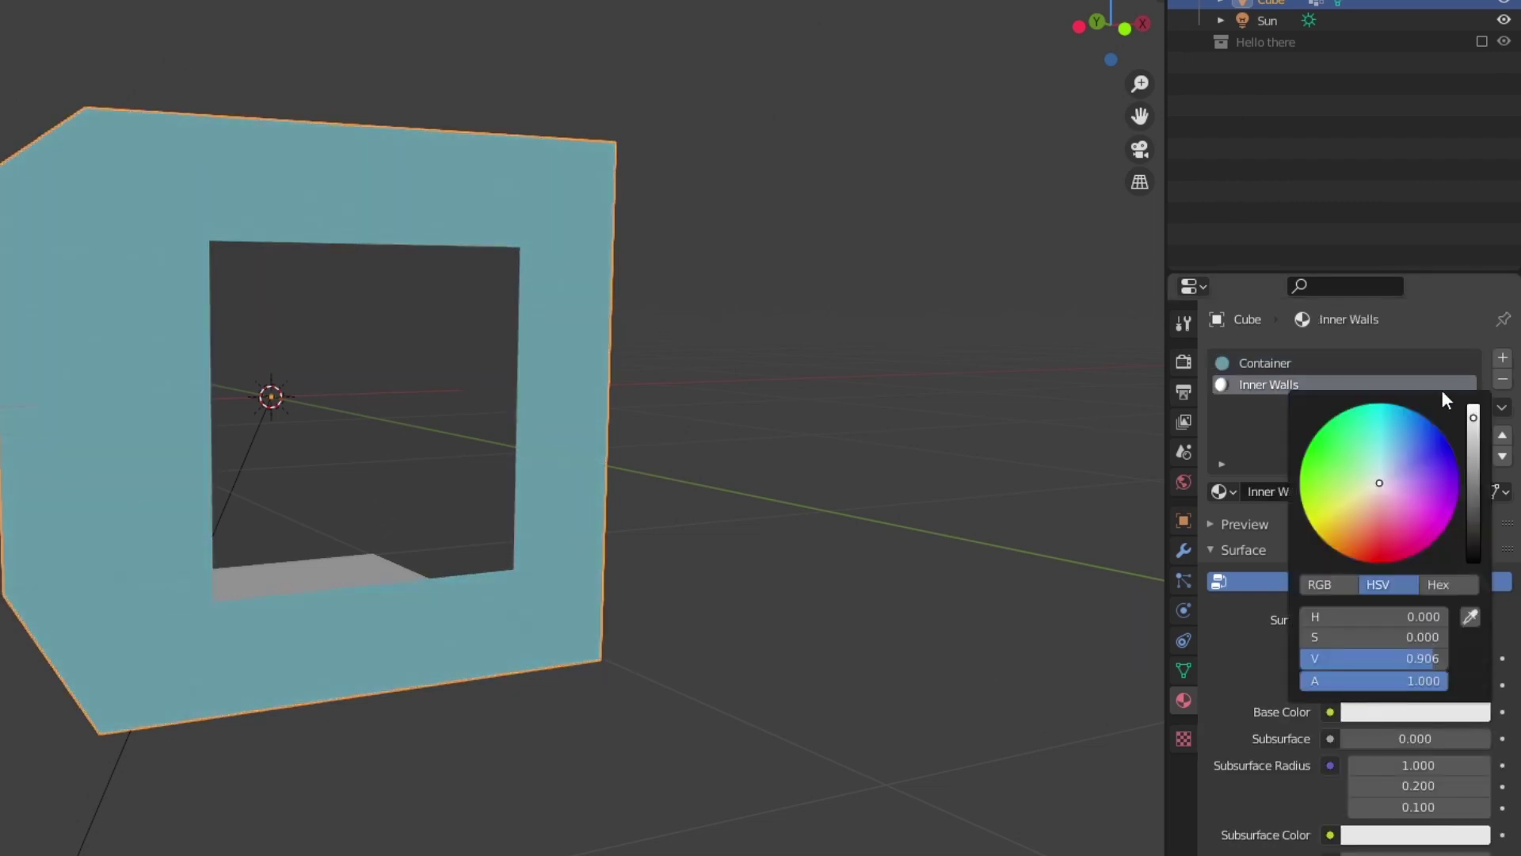
{"action": "left_click", "coordinate": [1368, 543]}
Copy the Container material's emission color to the world background color
{"action": "left_click", "coordinate": [1290, 361]}
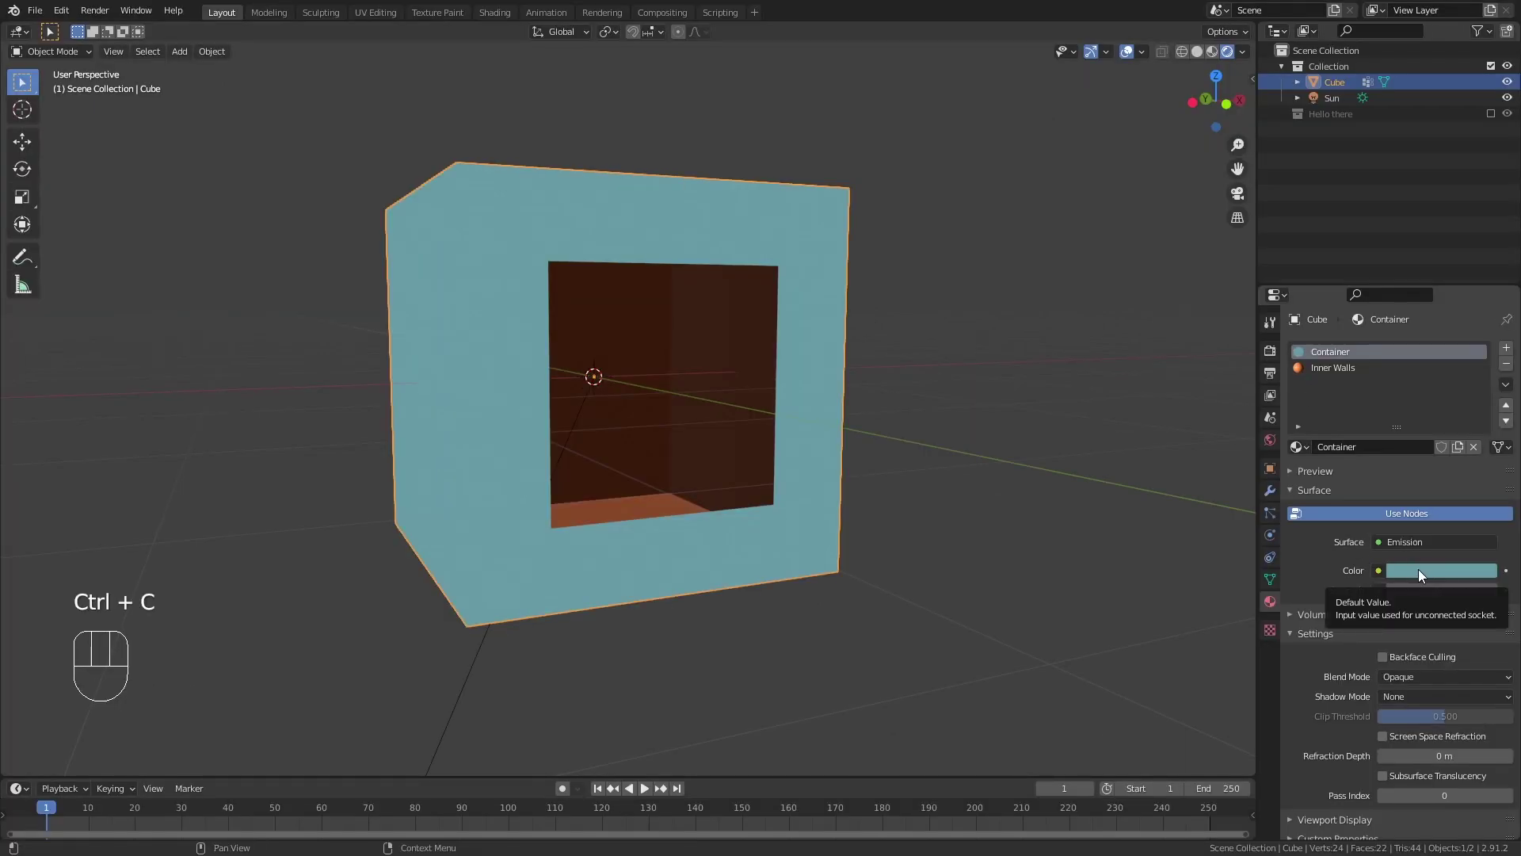
{"action": "left_click", "coordinate": [1270, 441]}
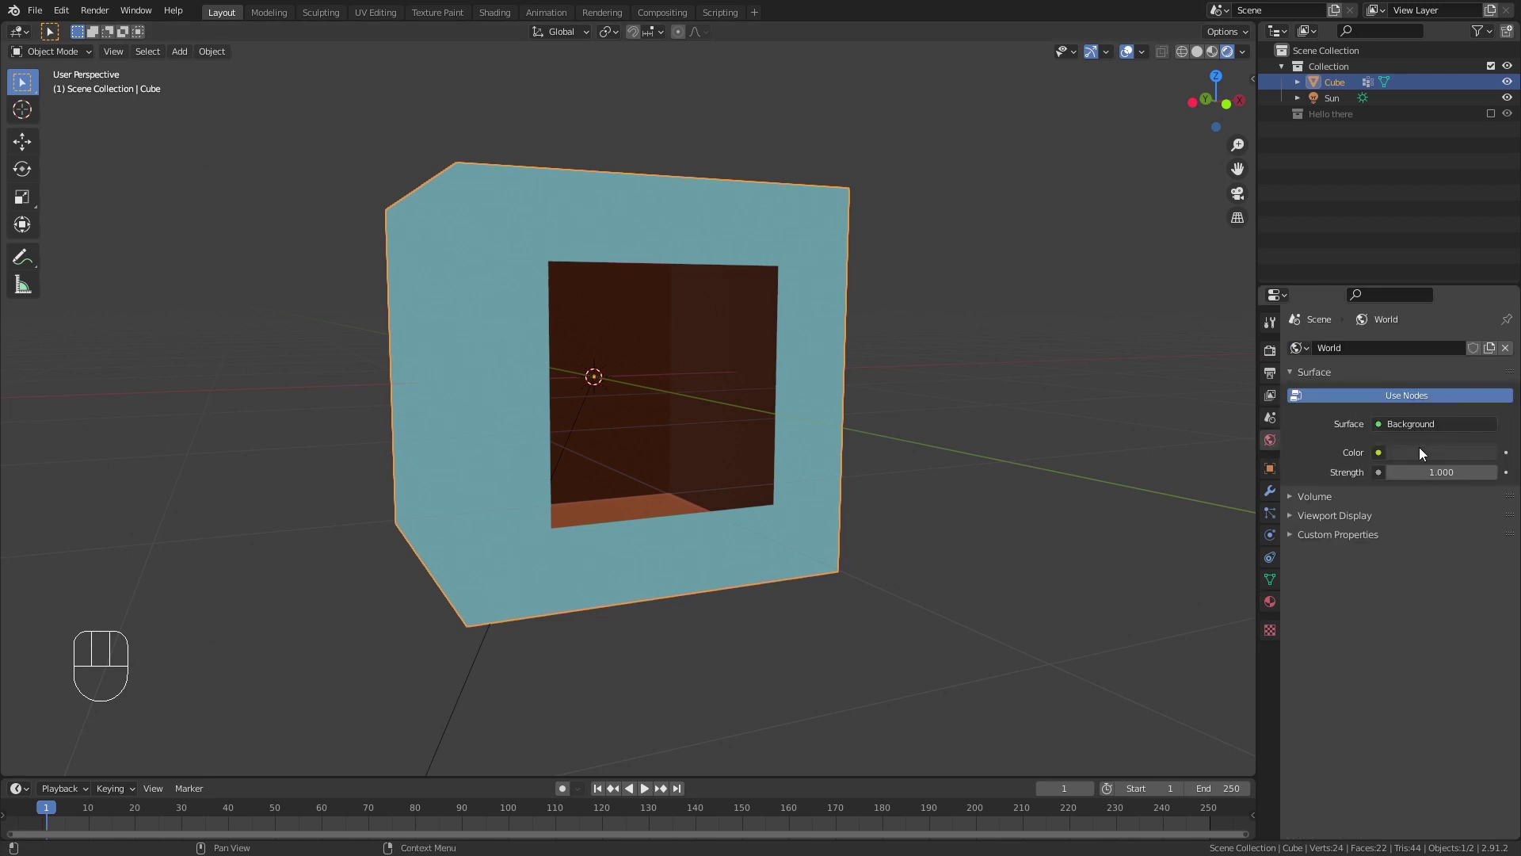
{"action": "key", "text": "ctrl+v"}
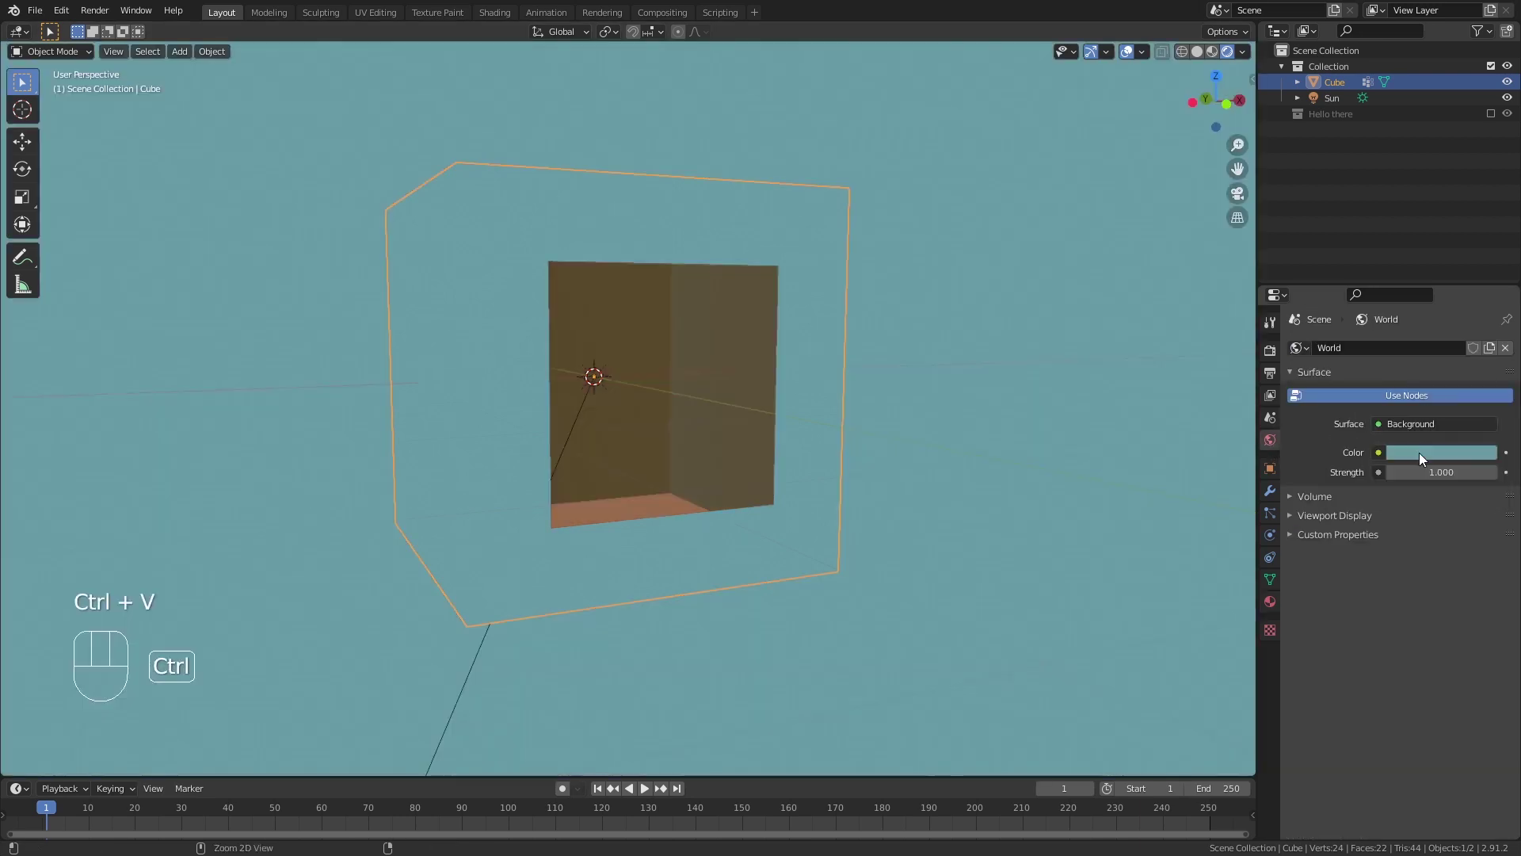
Deselect the cube and examine how the container blends with the background, checking its mesh in Edit Mode
{"action": "left_click", "coordinate": [921, 448]}
{"action": "scroll", "coordinate": [906, 402], "scroll_direction": "down", "scroll_amount": 2}
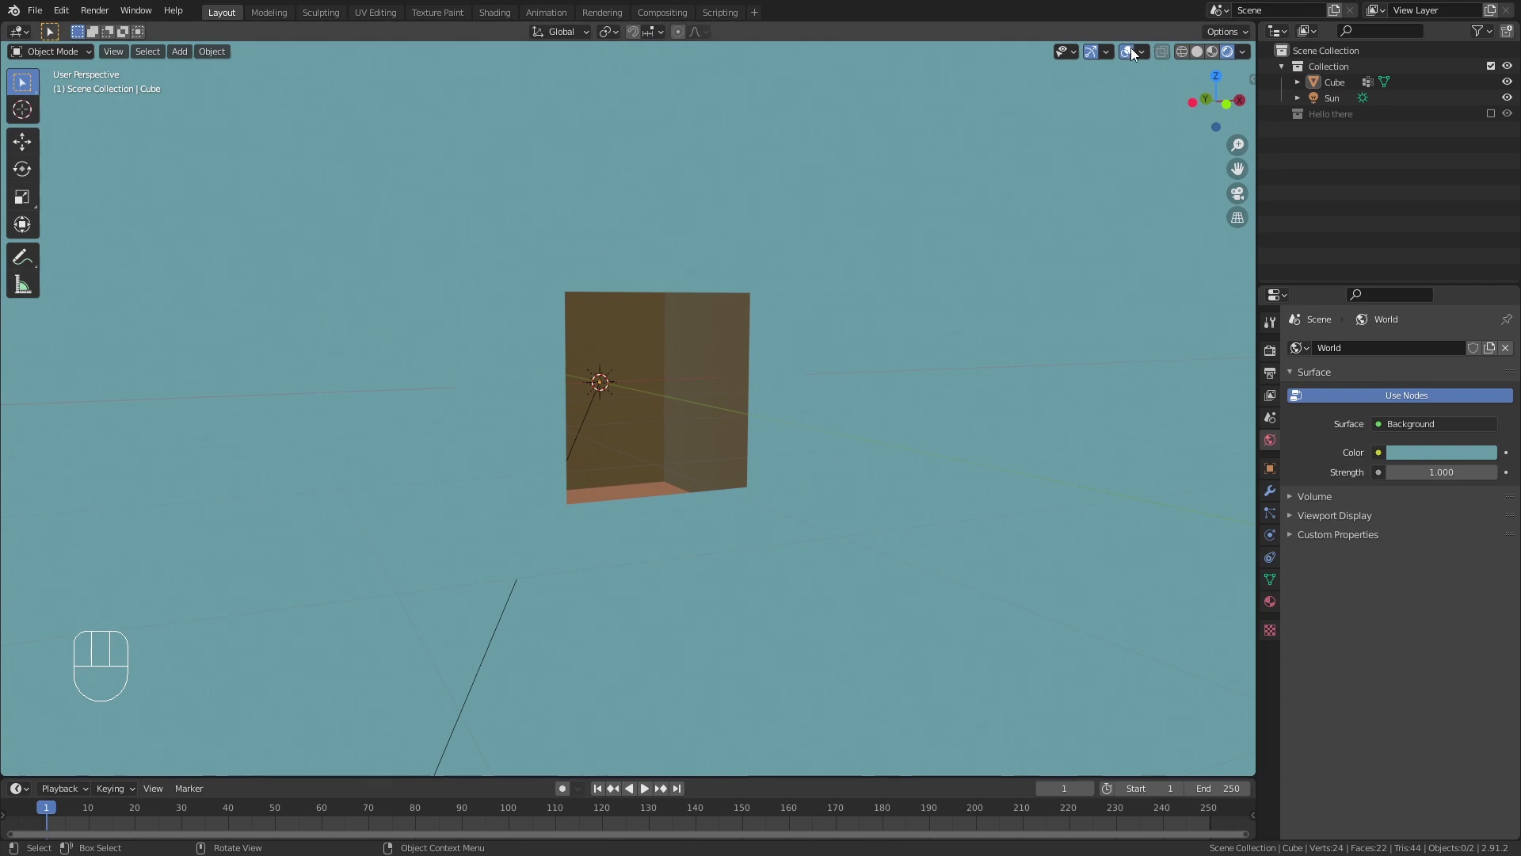
{"action": "middle_click_drag", "start_coordinate": [870, 354], "coordinate": [815, 311]}
{"action": "key", "text": "z"}
{"action": "key", "text": "z"}
{"action": "key", "text": "z"}
{"action": "key", "text": "z"}
{"action": "left_click", "coordinate": [842, 331]}
{"action": "key", "text": "Tab"}
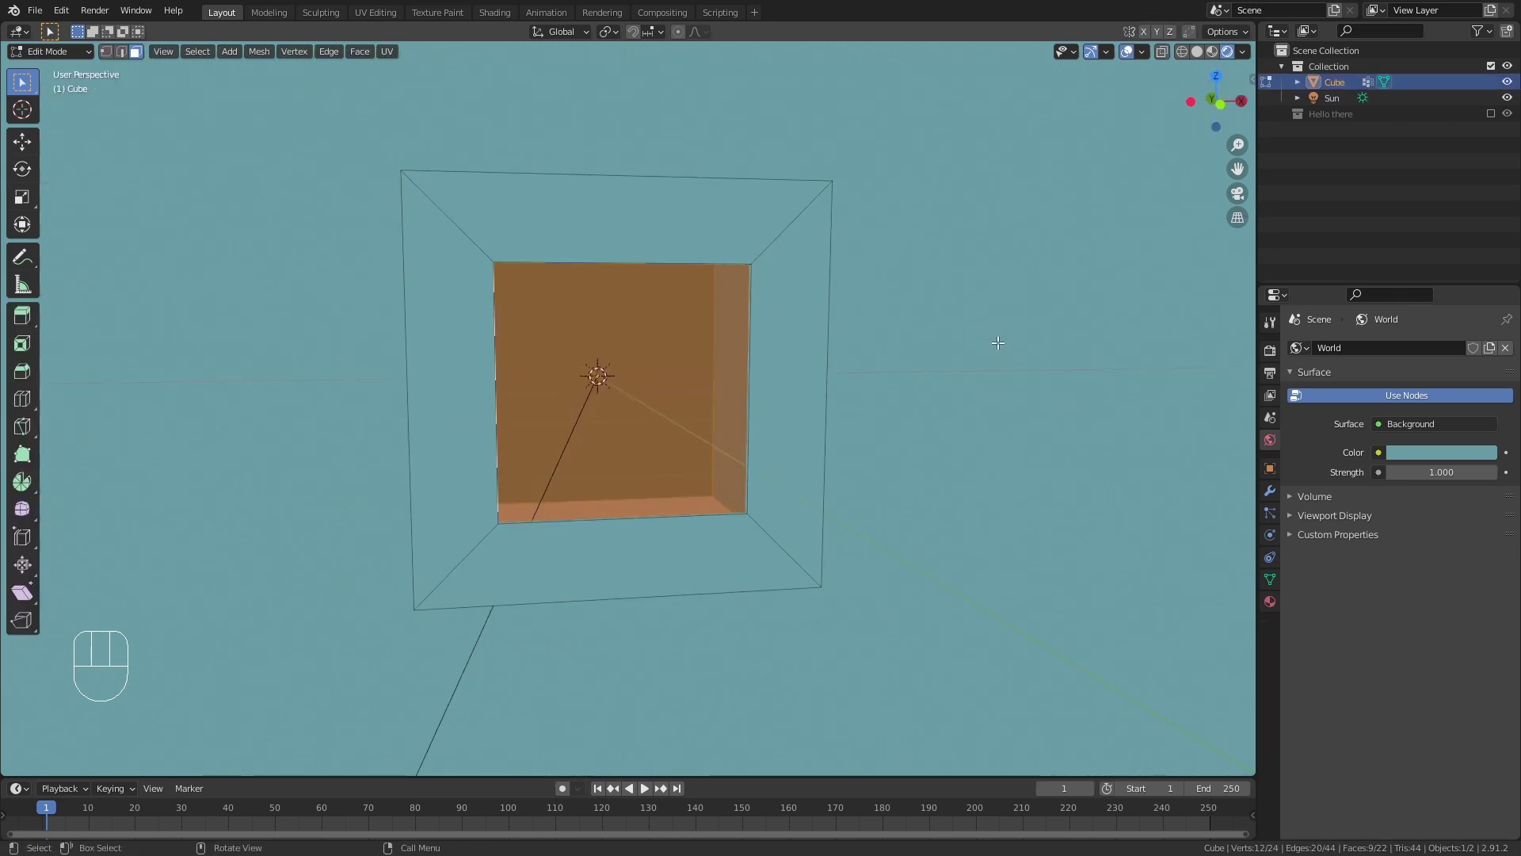
Leave mesh editing and add a Mask modifier to the cube using the Inner Walls vertex group
{"action": "key", "text": "Tab"}
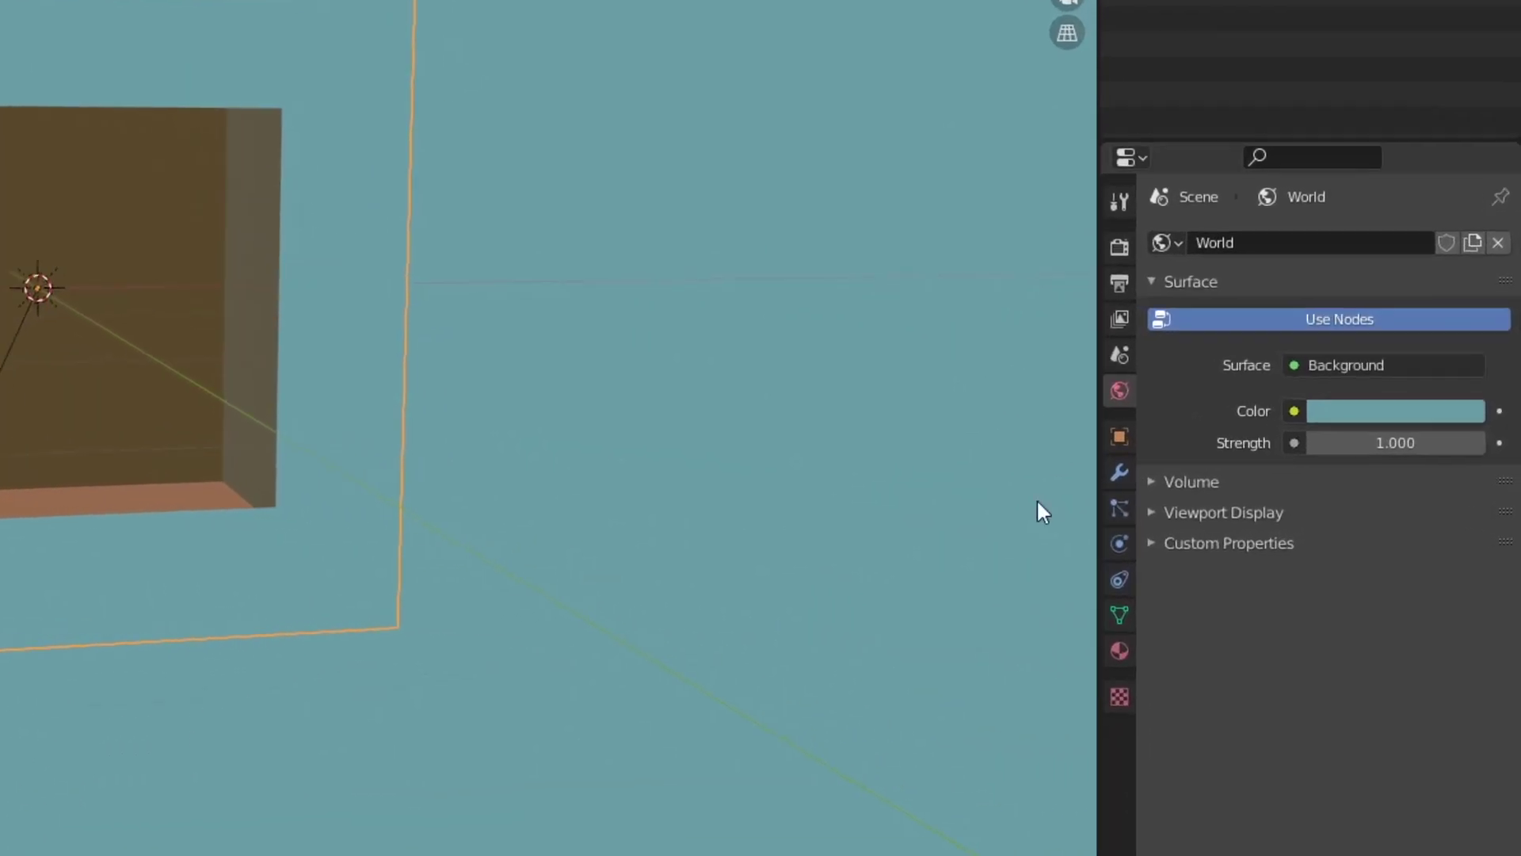
{"action": "left_click", "coordinate": [1105, 473]}
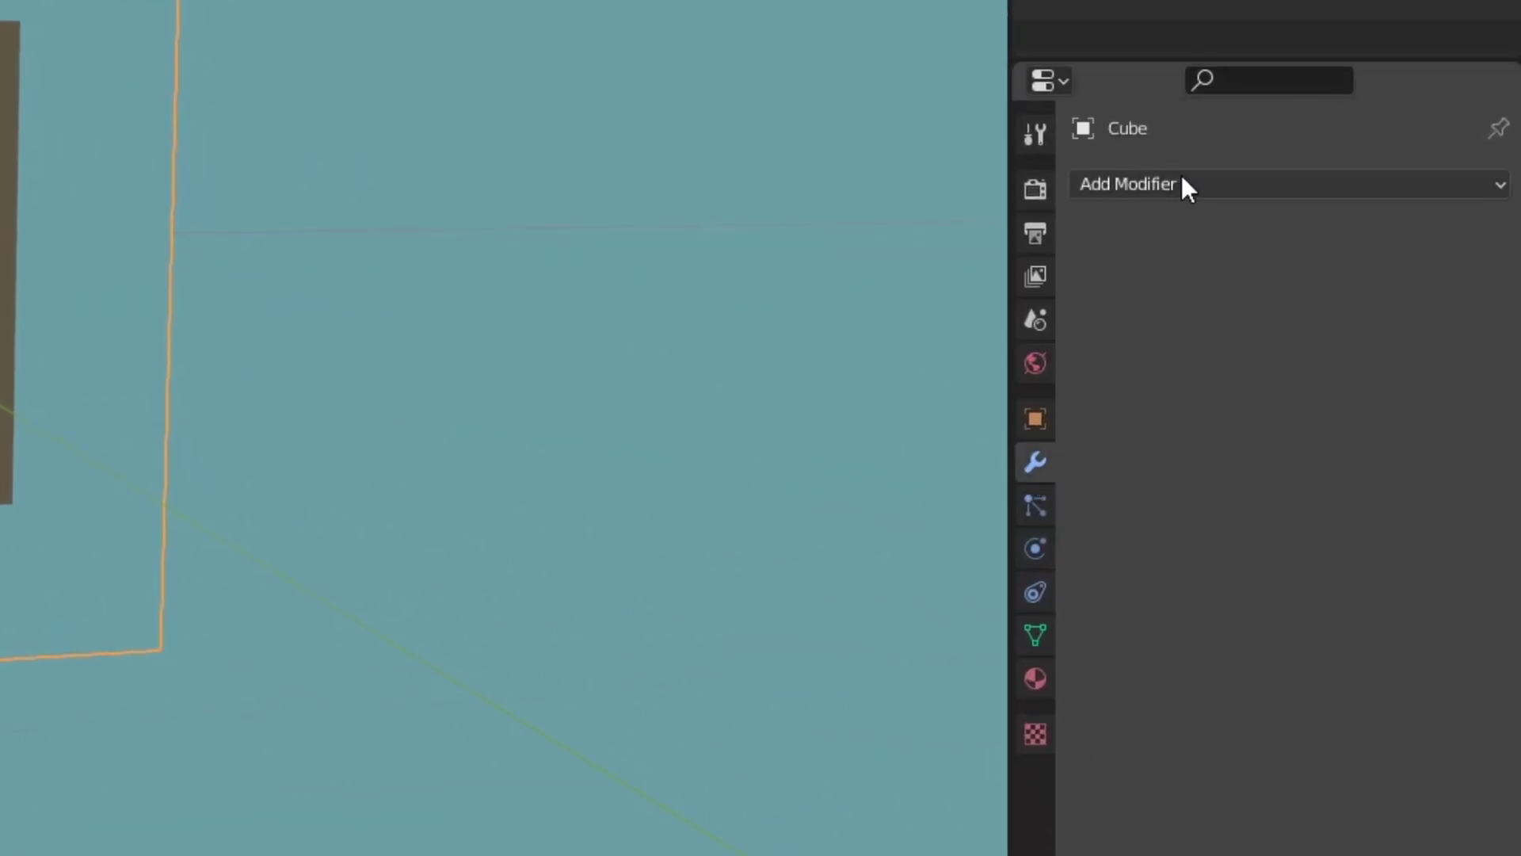
{"action": "left_click", "coordinate": [1187, 187]}
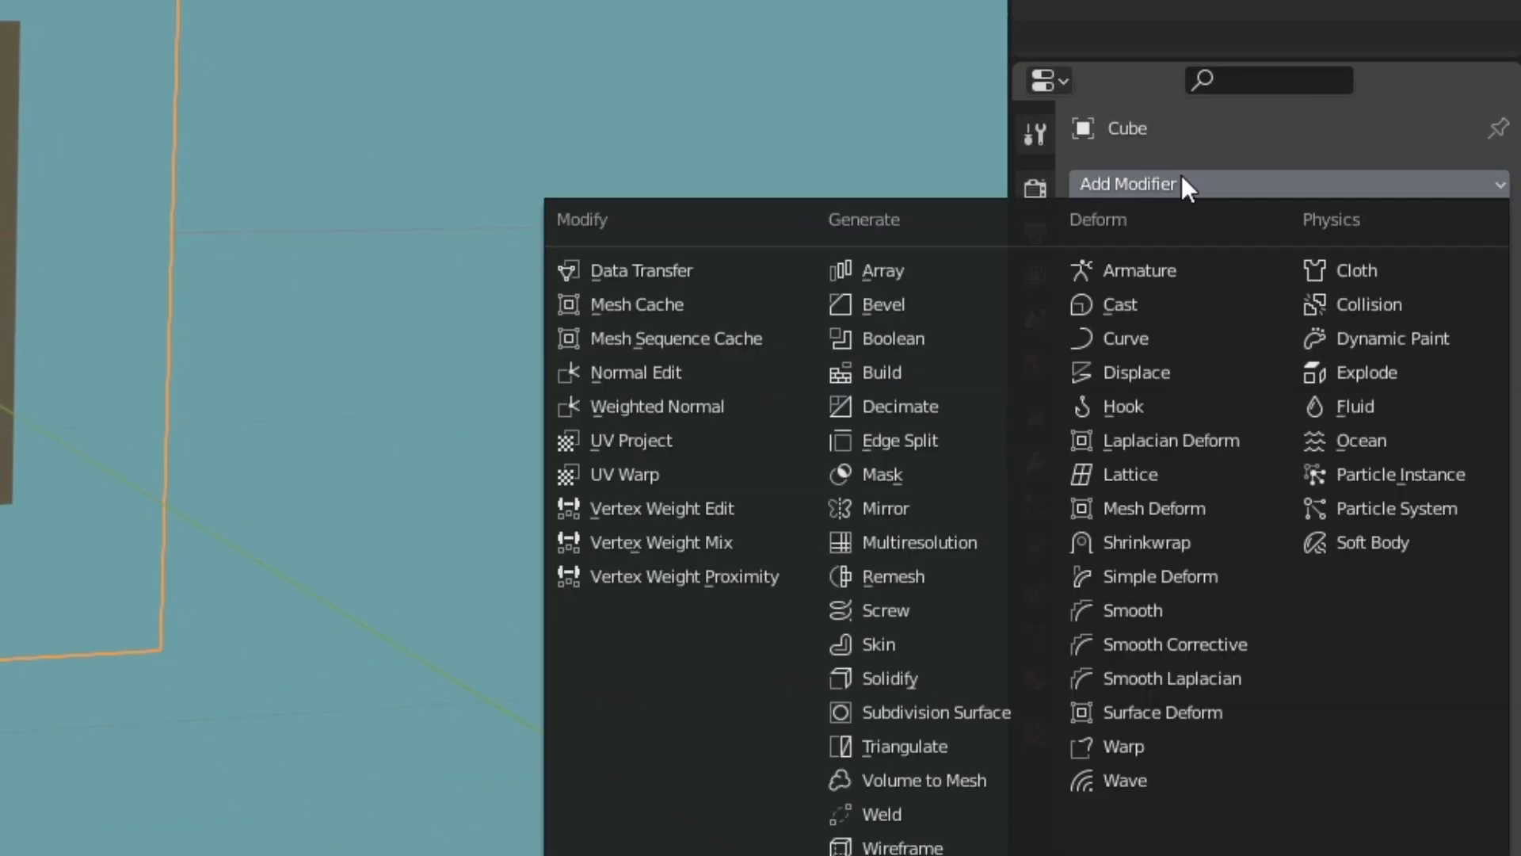
{"action": "left_click", "coordinate": [871, 474]}
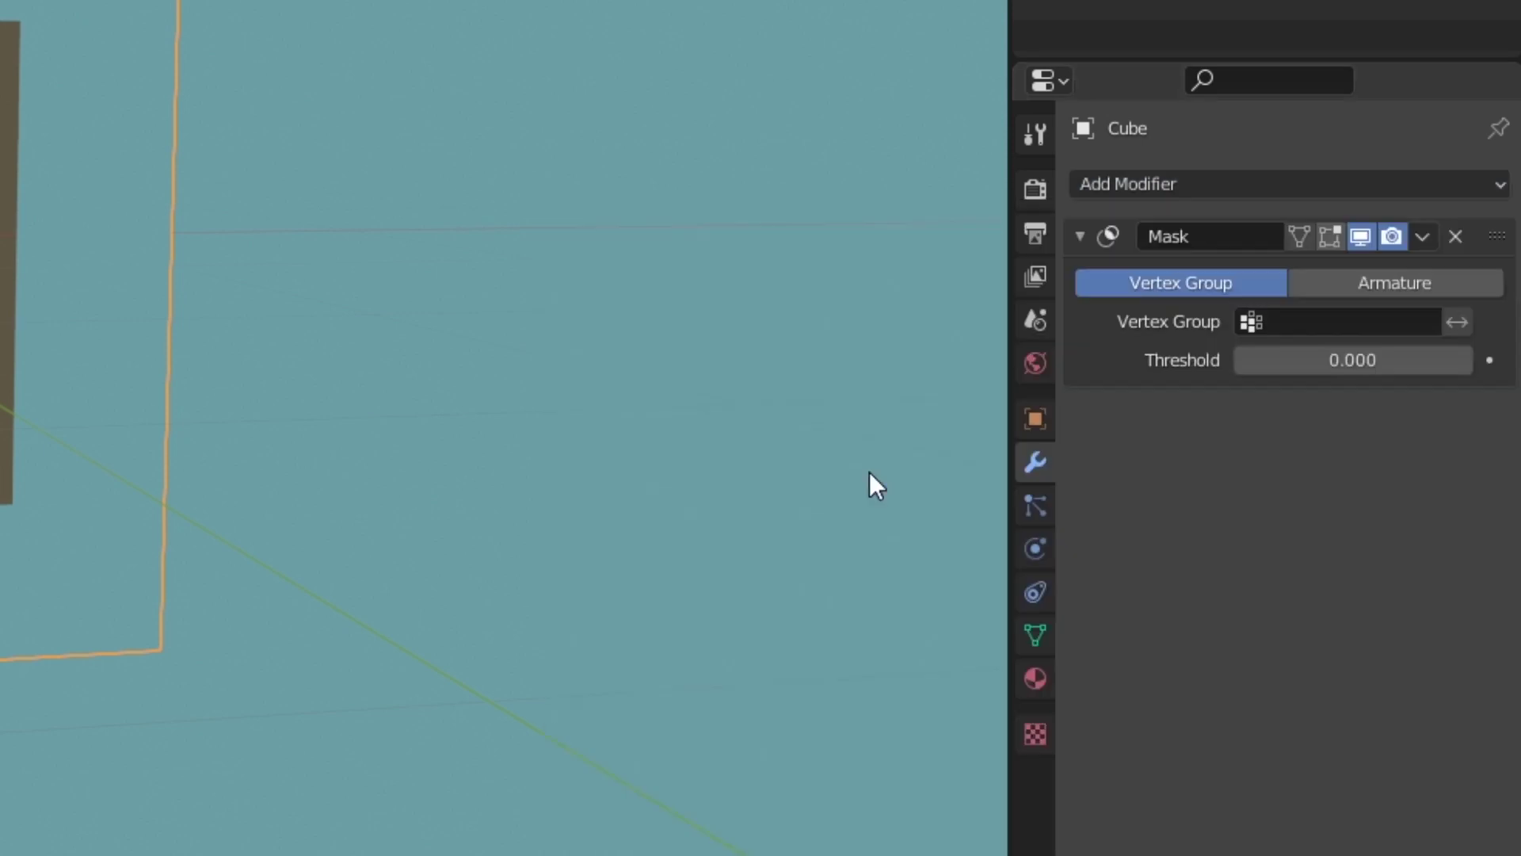
{"action": "left_click", "coordinate": [1277, 326]}
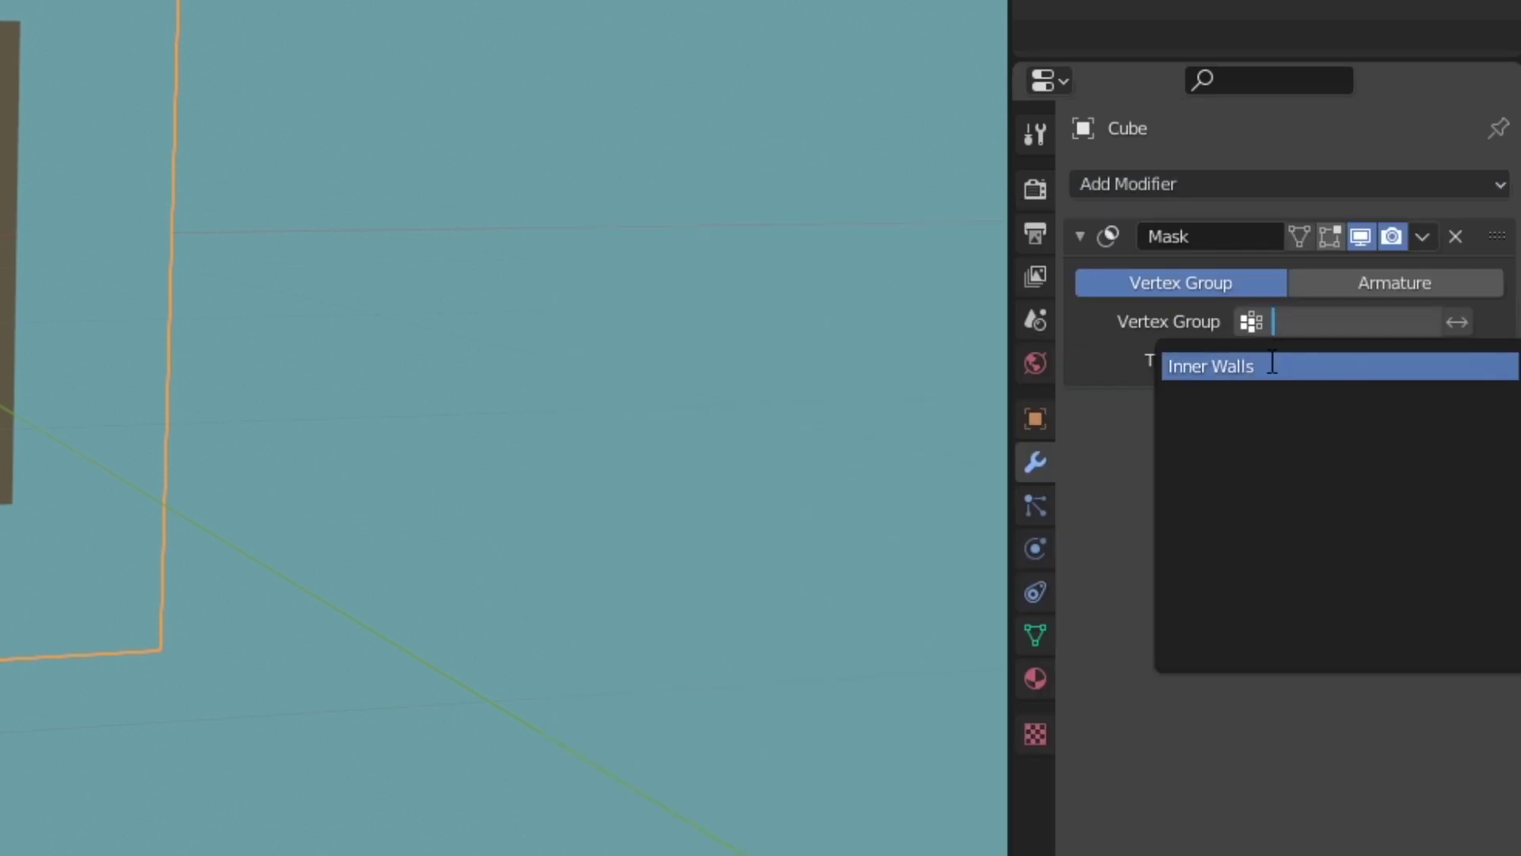
{"action": "left_click", "coordinate": [1271, 360]}
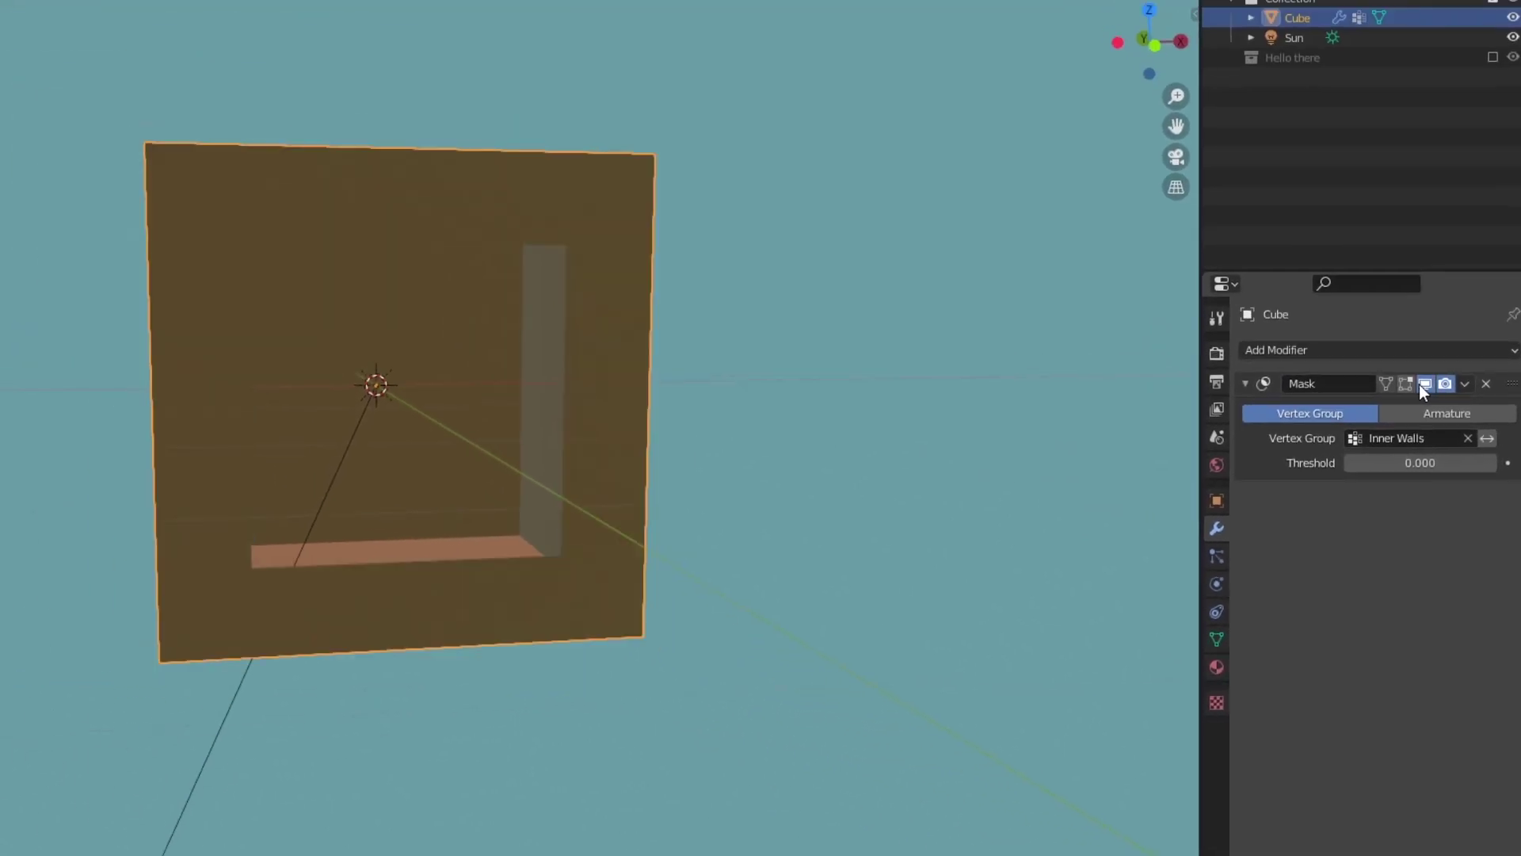
Toggle the Mask modifier's viewport display repeatedly to compare the cube with and without its container, leaving it off
{"action": "left_click", "coordinate": [1421, 384]}
{"action": "left_click", "coordinate": [1420, 384]}
{"action": "left_click", "coordinate": [1421, 384]}
{"action": "left_click", "coordinate": [1421, 384]}
{"action": "left_click", "coordinate": [1421, 384]}
{"action": "left_click", "coordinate": [1422, 383]}
{"action": "left_click", "coordinate": [1422, 383]}
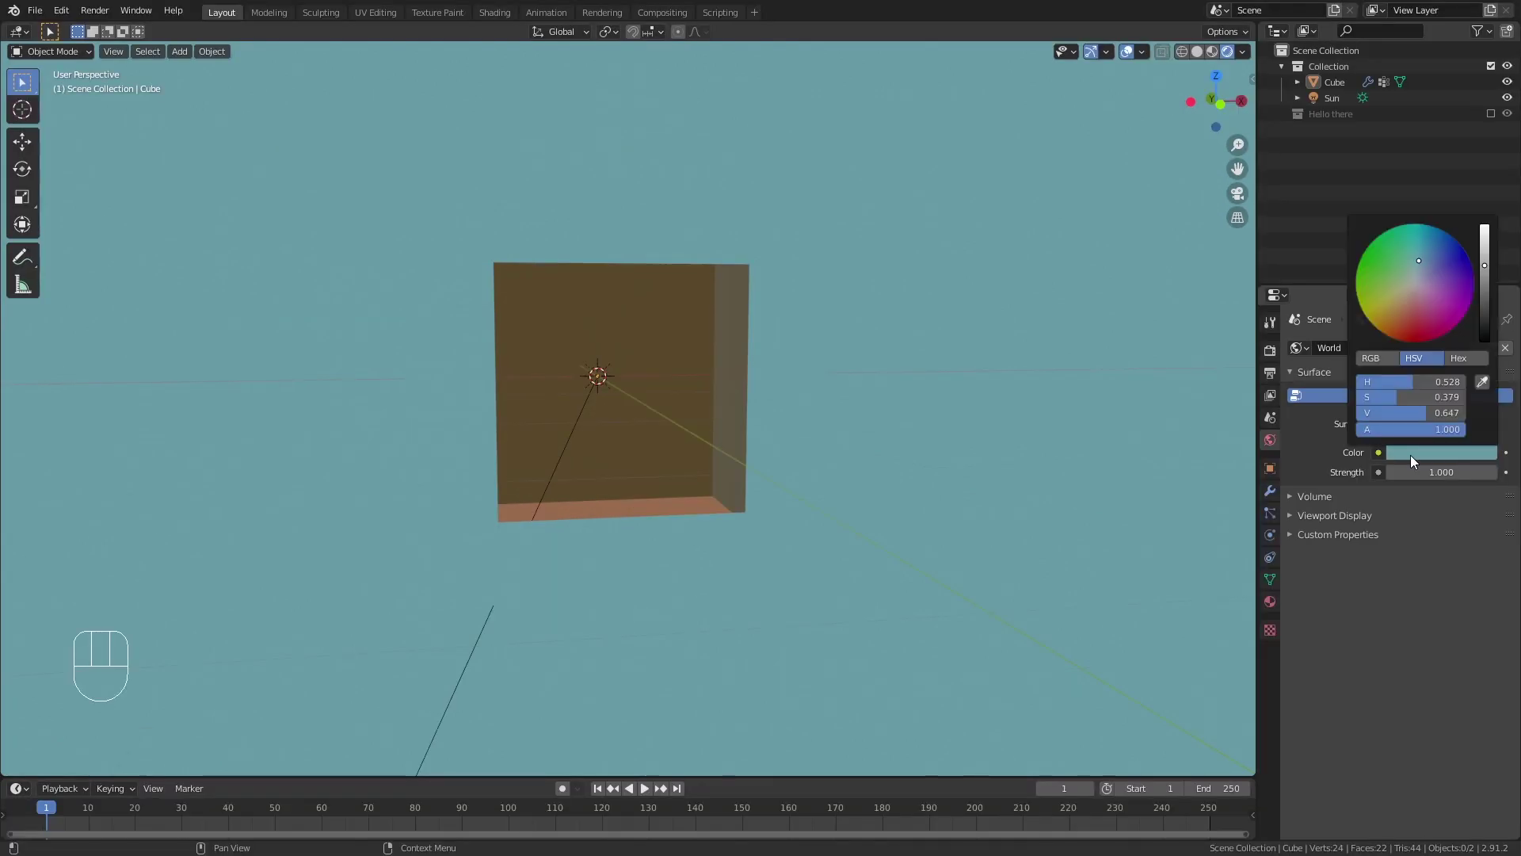
Change the world background color to green and bring up the world's nodes in the Shading workspace
{"action": "mouse_move", "coordinate": [1415, 272]}
{"action": "left_mouse_down"}
{"action": "mouse_move", "coordinate": [1411, 294]}
{"action": "mouse_move", "coordinate": [1382, 274]}
{"action": "left_mouse_up"}
{"action": "left_click", "coordinate": [1403, 294]}
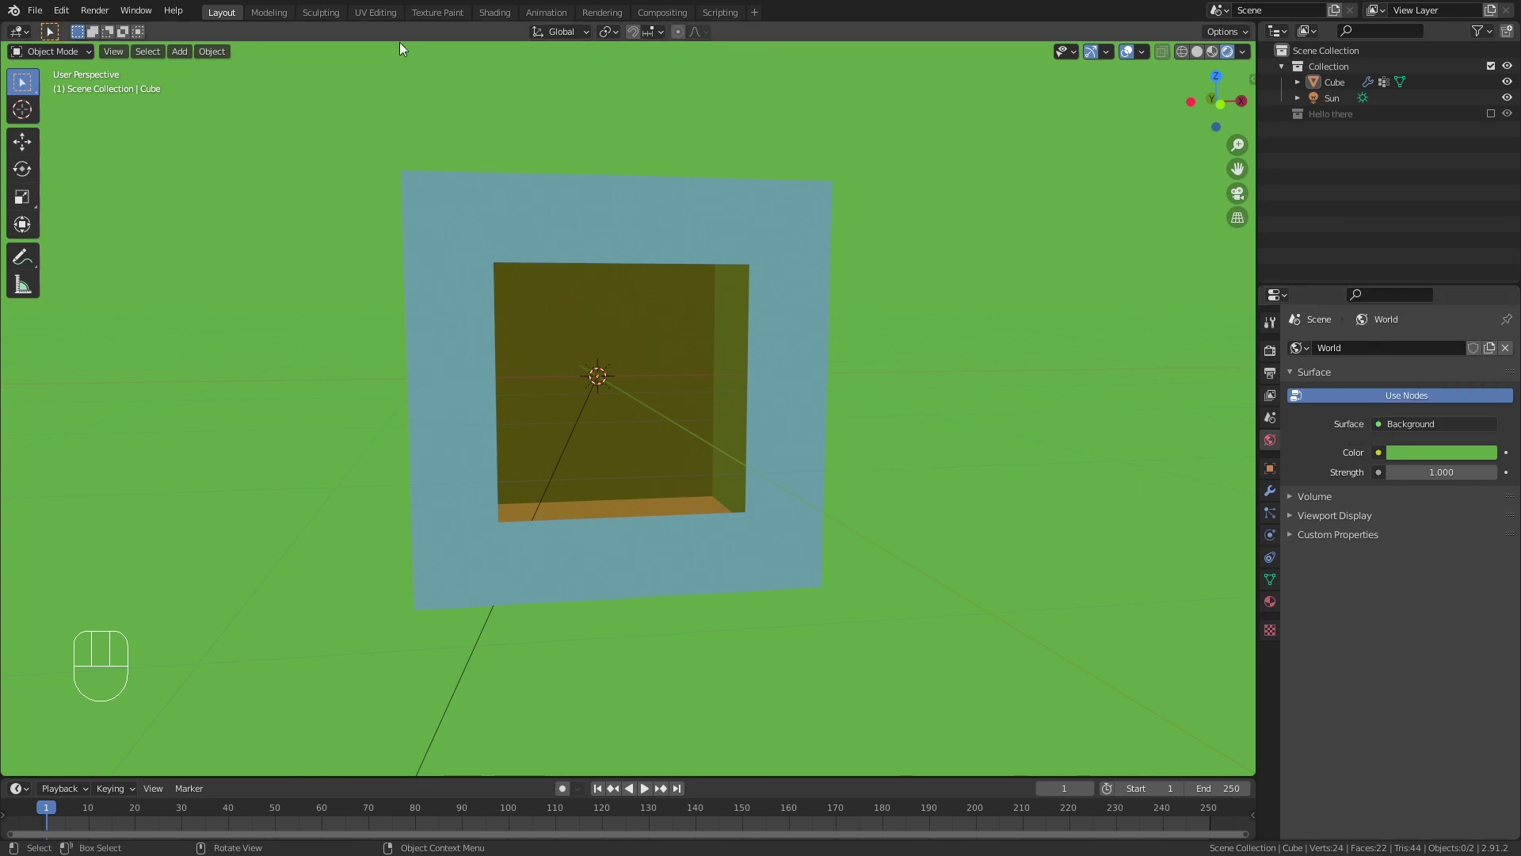
{"action": "left_click", "coordinate": [492, 16]}
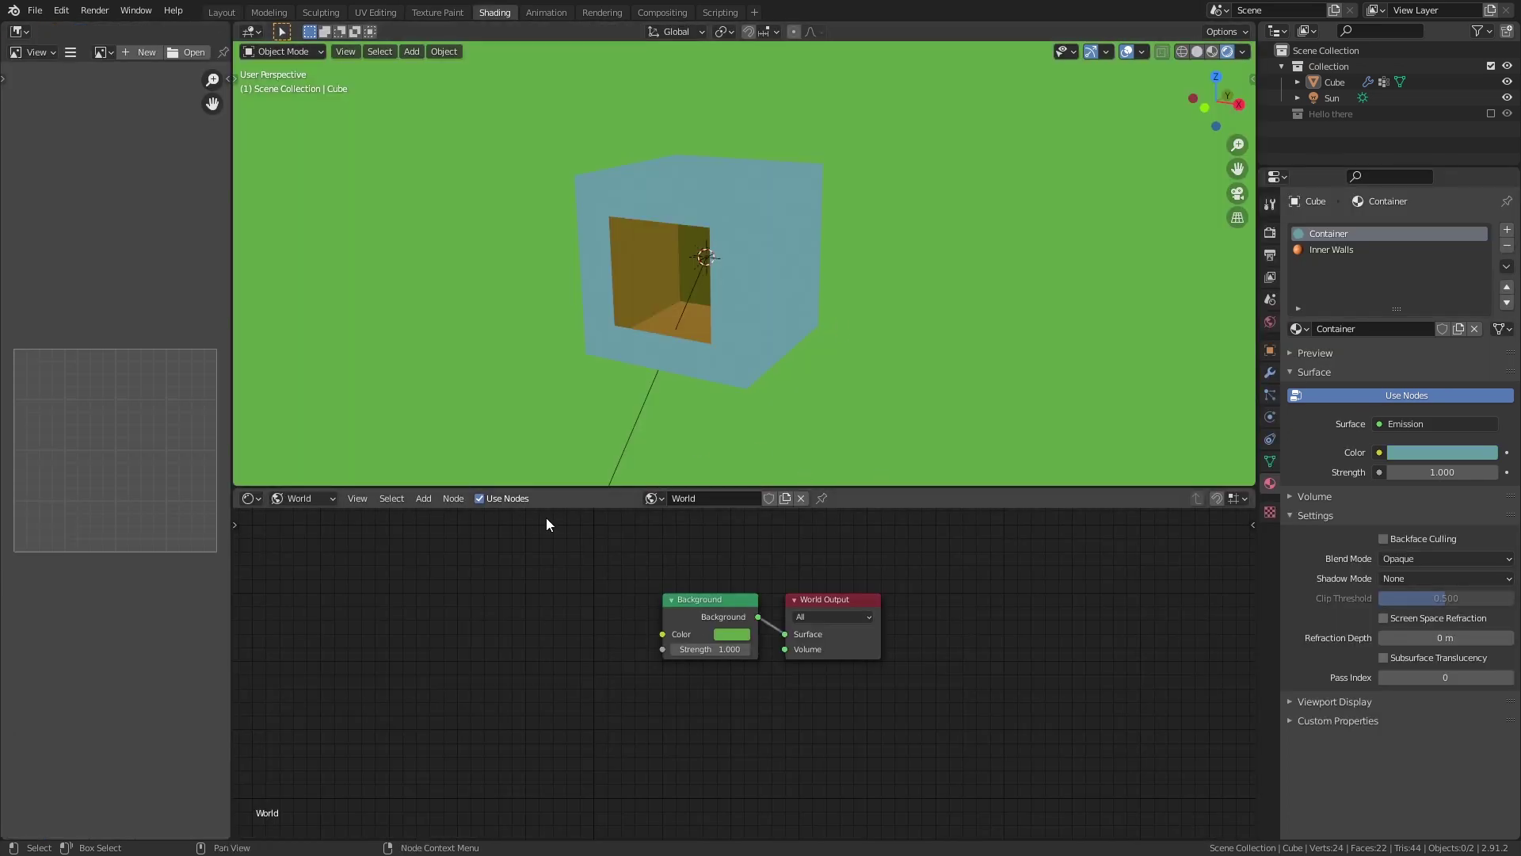
Search the add-ons in Preferences for Node and enable Node Wrangler
{"action": "left_click", "coordinate": [61, 10]}
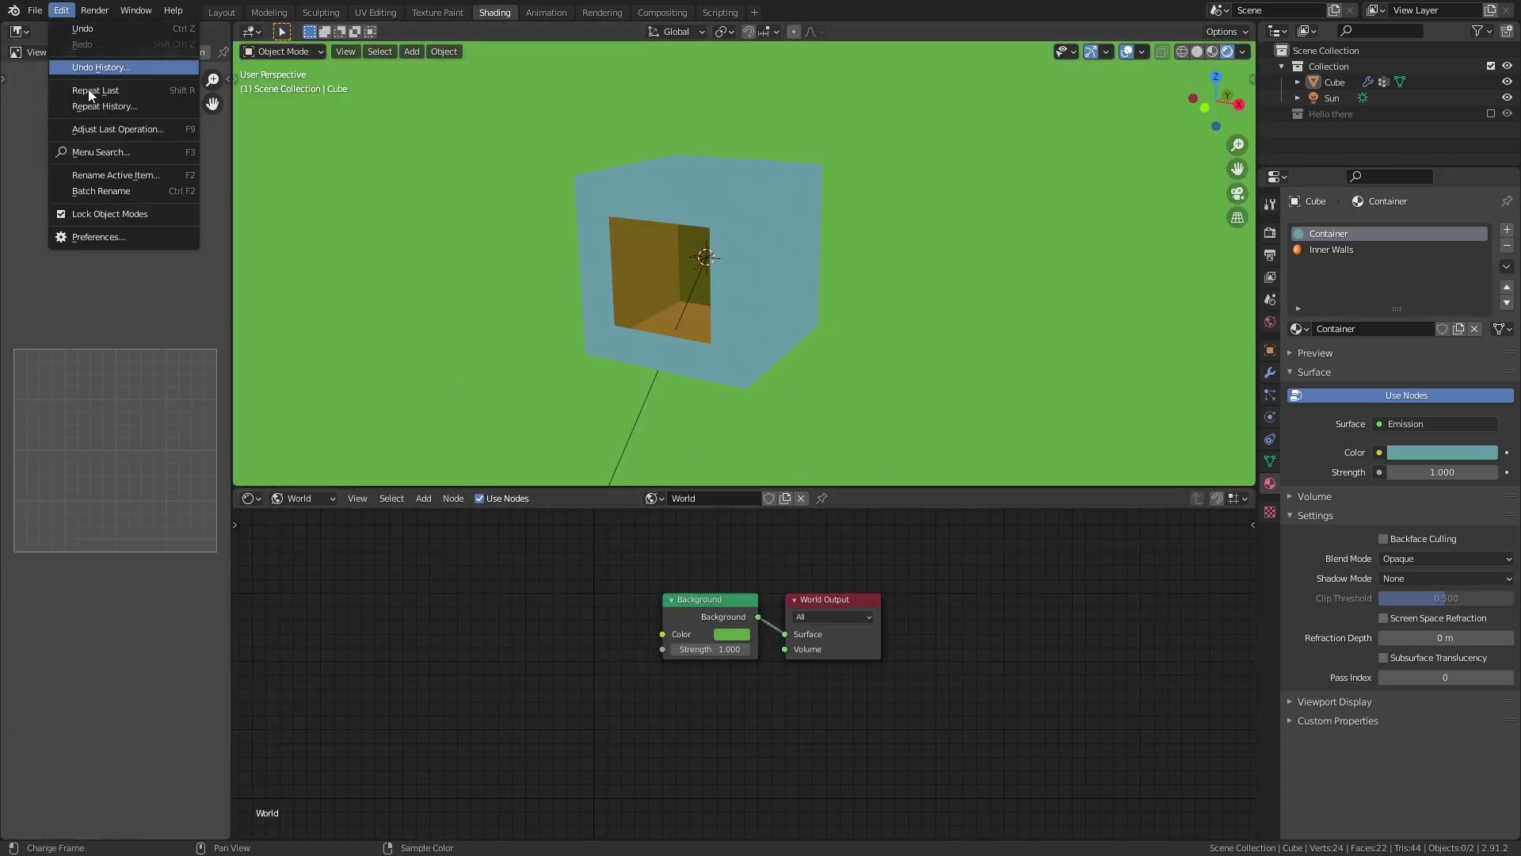
{"action": "left_click", "coordinate": [122, 235]}
{"action": "left_click_drag", "start_coordinate": [141, 40], "coordinate": [428, 198]}
{"action": "left_click", "coordinate": [712, 243]}
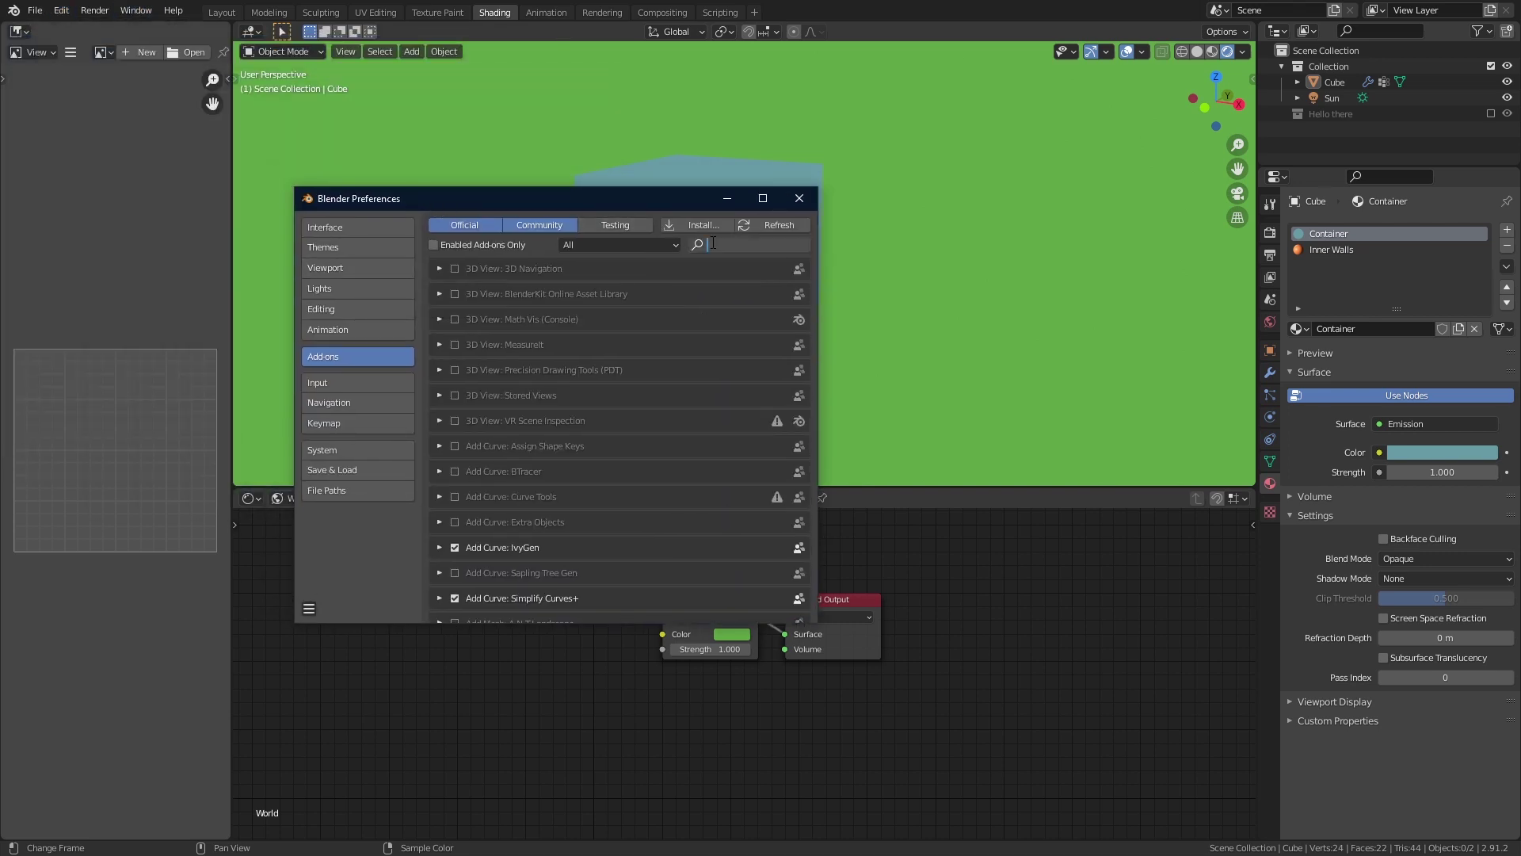
{"action": "type", "text": "Node"}
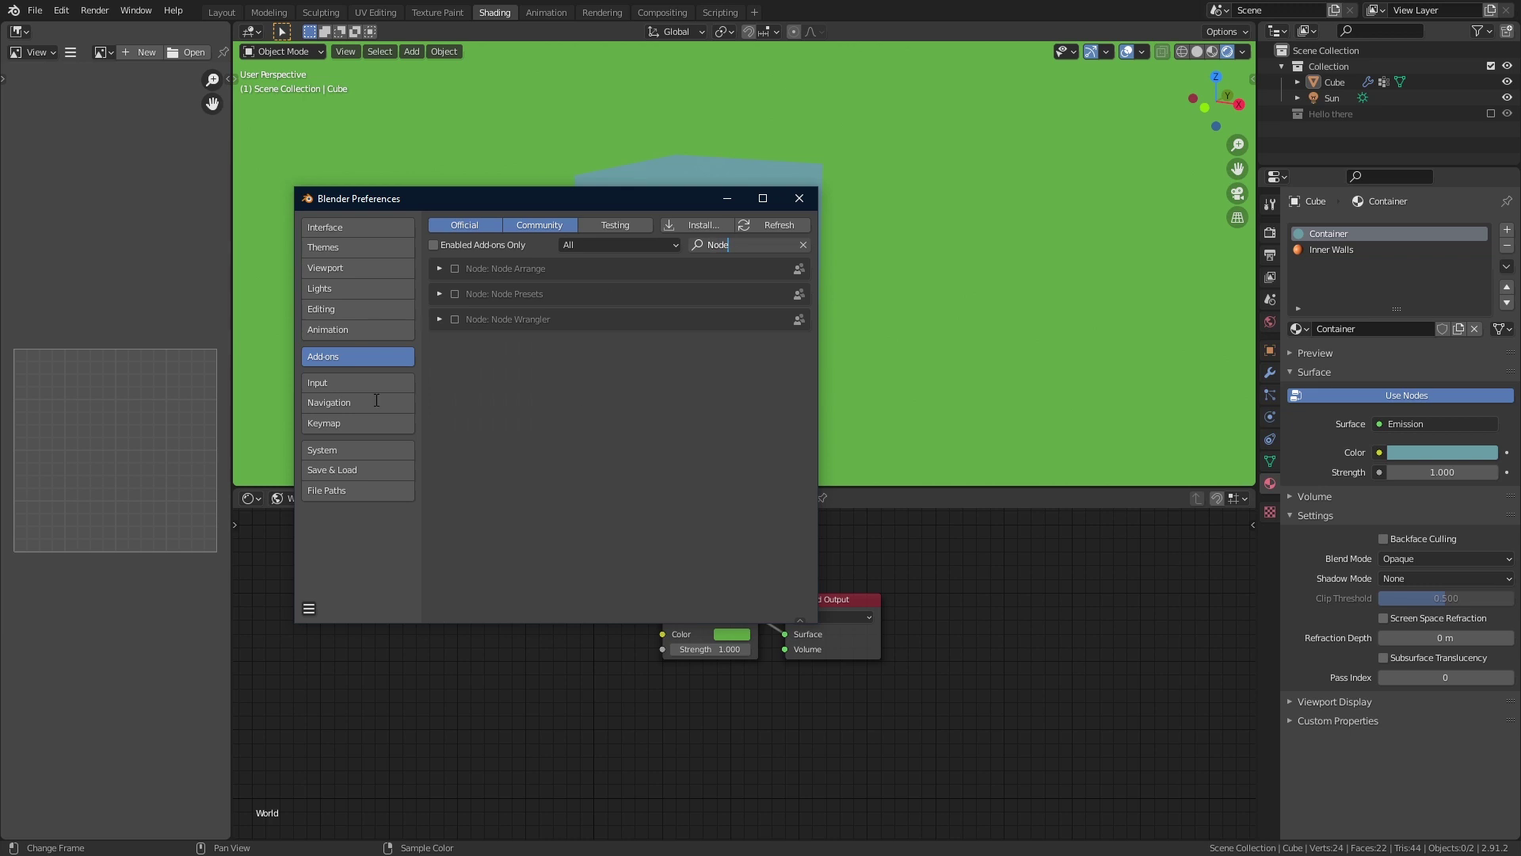
{"action": "left_click", "coordinate": [454, 321]}
{"action": "left_click", "coordinate": [454, 320]}
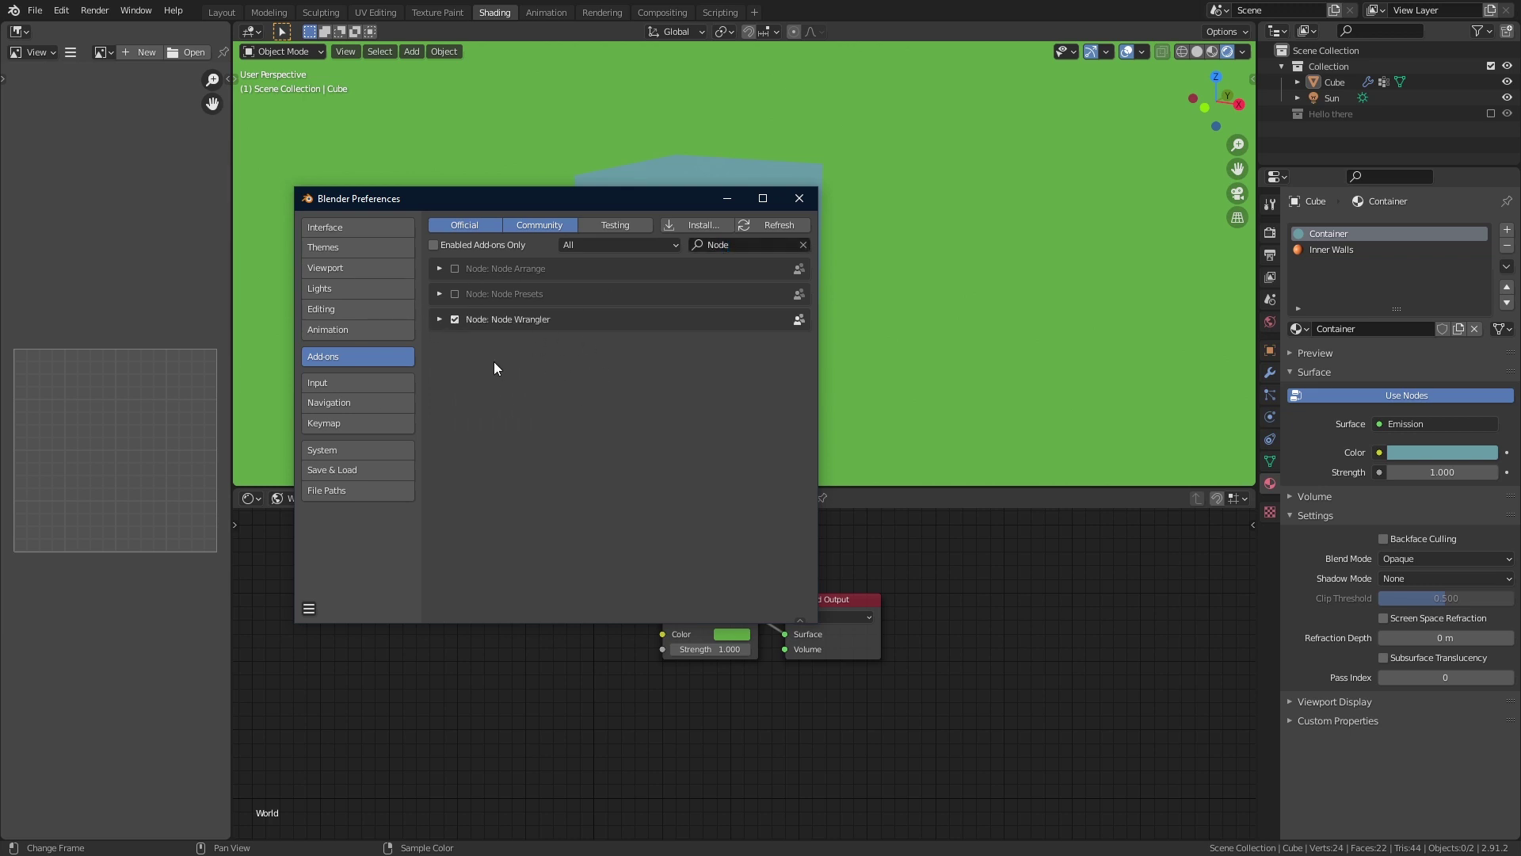
{"action": "left_click", "coordinate": [799, 198]}
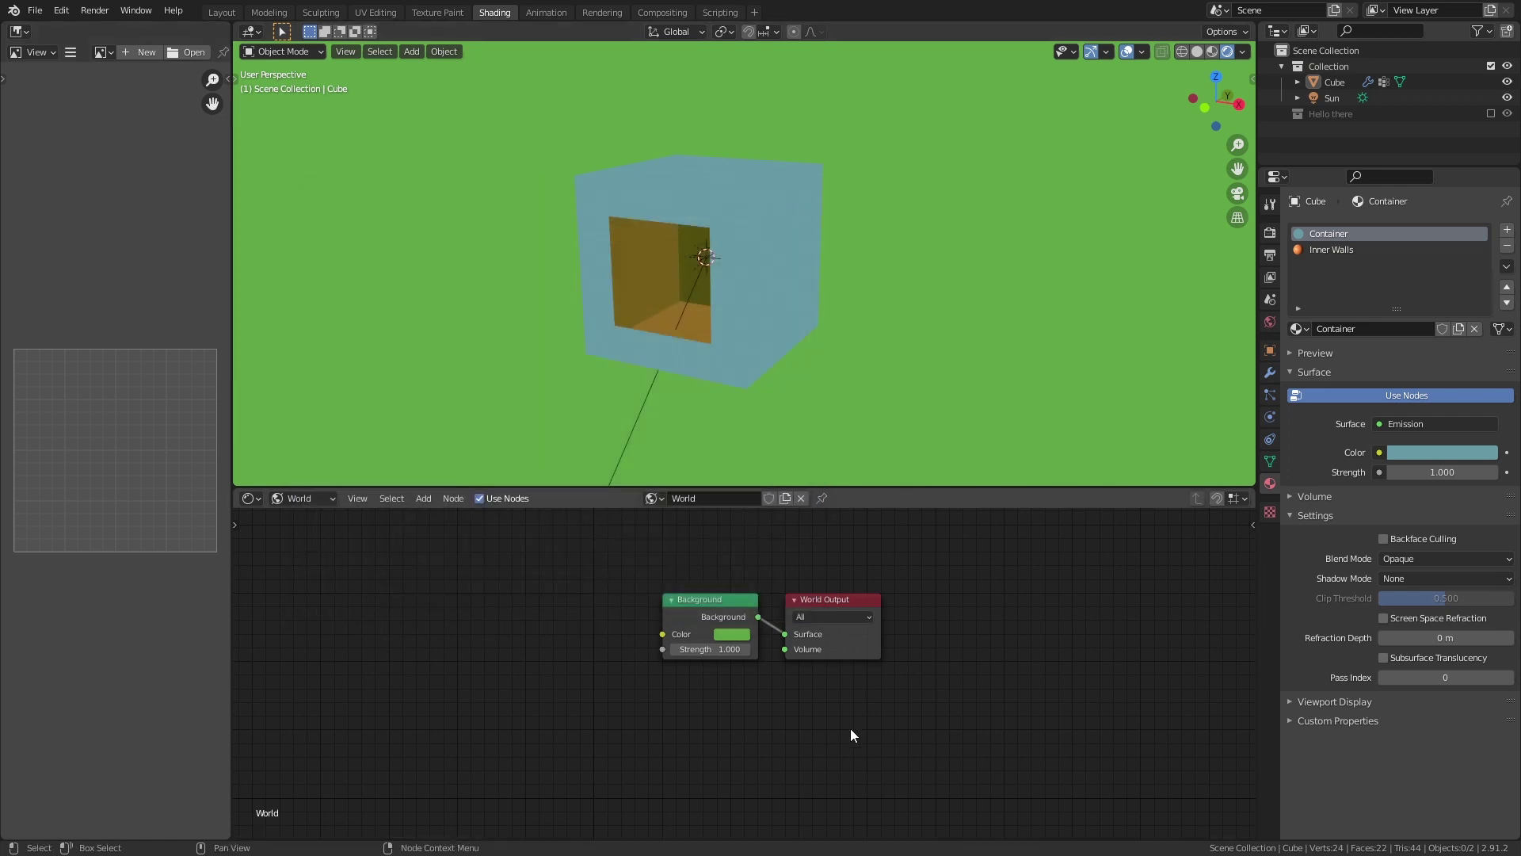
Move the Background node away from World Output and place a duplicate of it directly below
{"action": "left_click", "coordinate": [706, 610]}
{"action": "left_click_drag", "start_coordinate": [706, 615], "coordinate": [480, 592]}
{"action": "key", "text": "shift+d"}
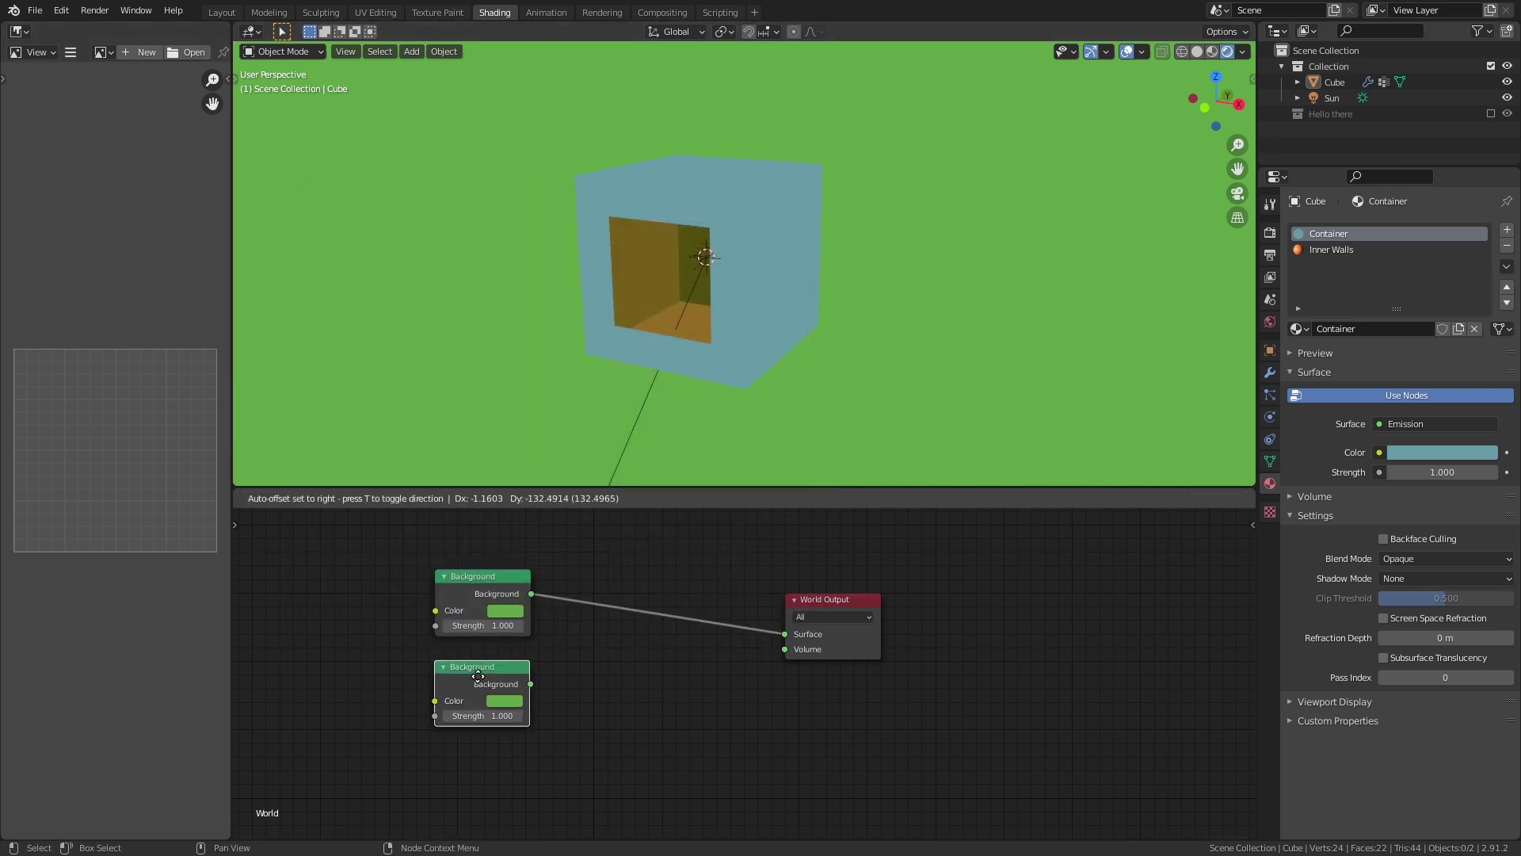
{"action": "left_click", "coordinate": [478, 675]}
Combine the two Background nodes with a Mix Shader feeding World Output, and position it between them
{"action": "mouse_move", "coordinate": [469, 577]}
{"action": "right_mouse_down", "text": "ctrl+shift"}
{"action": "mouse_move", "coordinate": [517, 549]}
{"action": "mouse_move", "coordinate": [596, 626]}
{"action": "mouse_move", "coordinate": [680, 564]}
{"action": "mouse_move", "coordinate": [474, 664]}
{"action": "mouse_move", "coordinate": [452, 698]}
{"action": "right_mouse_up", "text": "ctrl+shift"}
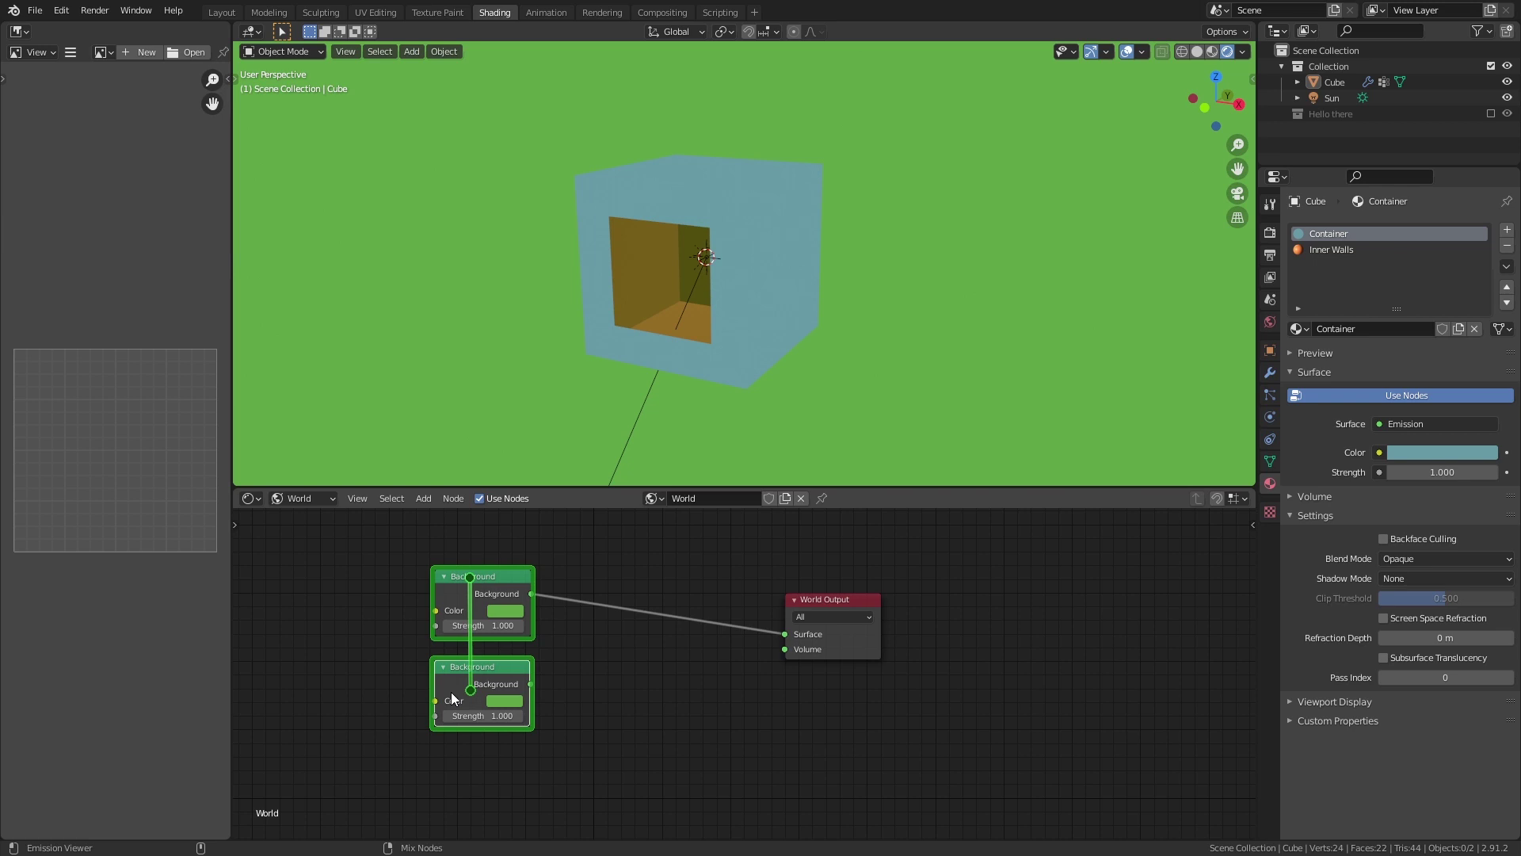
{"action": "right_click_drag", "start_coordinate": [450, 692], "coordinate": [450, 692], "text": "ctrl+shift"}
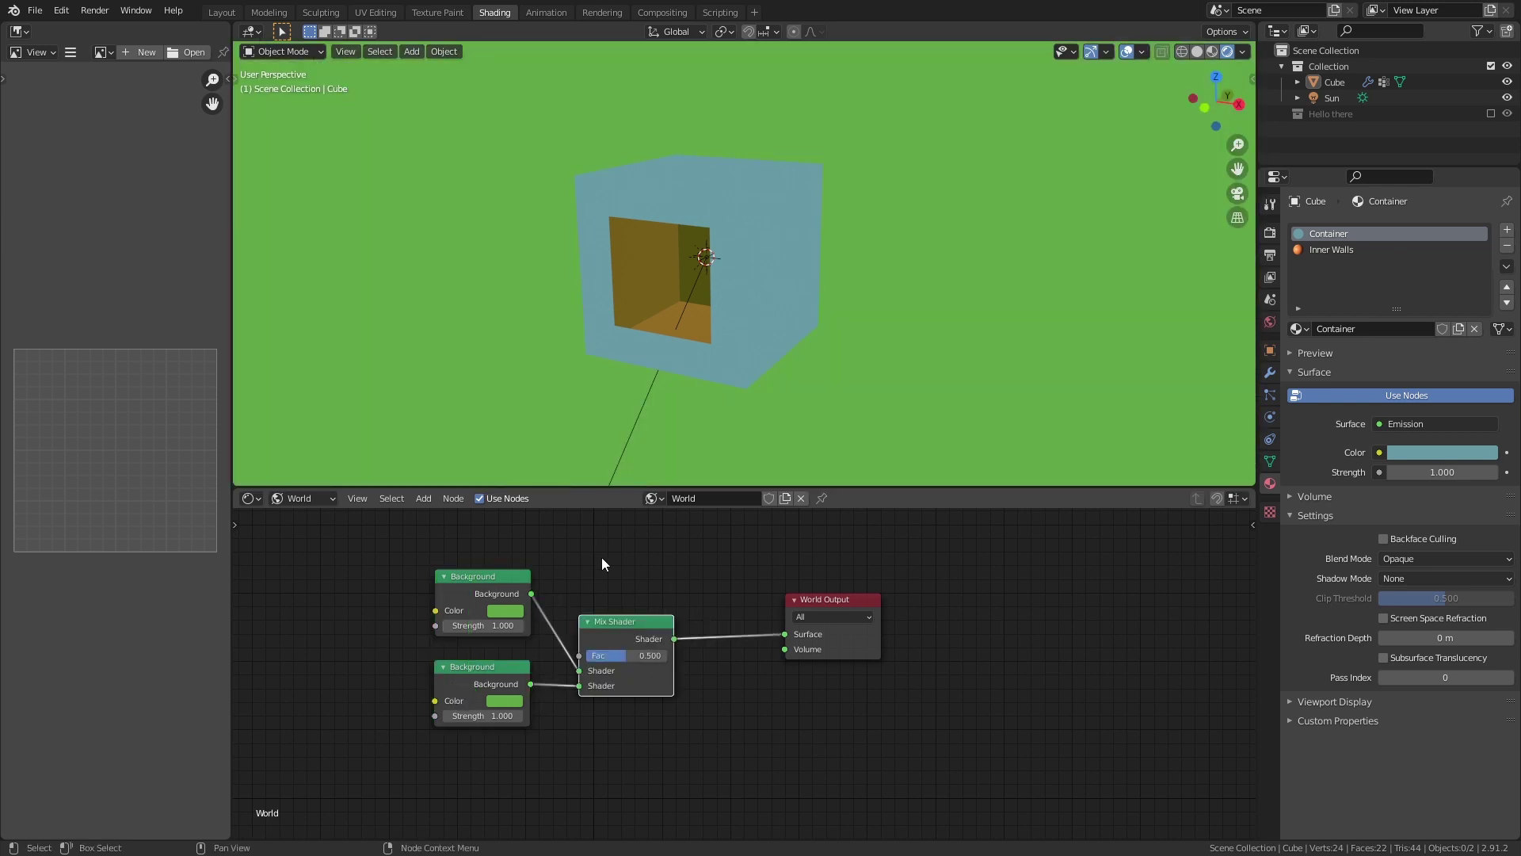
{"action": "mouse_move", "coordinate": [626, 621]}
{"action": "left_mouse_down"}
{"action": "mouse_move", "coordinate": [637, 587]}
{"action": "mouse_move", "coordinate": [598, 621]}
{"action": "left_mouse_up"}
Set the lower Background node's color to dark orange and the Mix Shader factor to 1.000
{"action": "left_click", "coordinate": [505, 700]}
{"action": "left_click", "coordinate": [571, 538]}
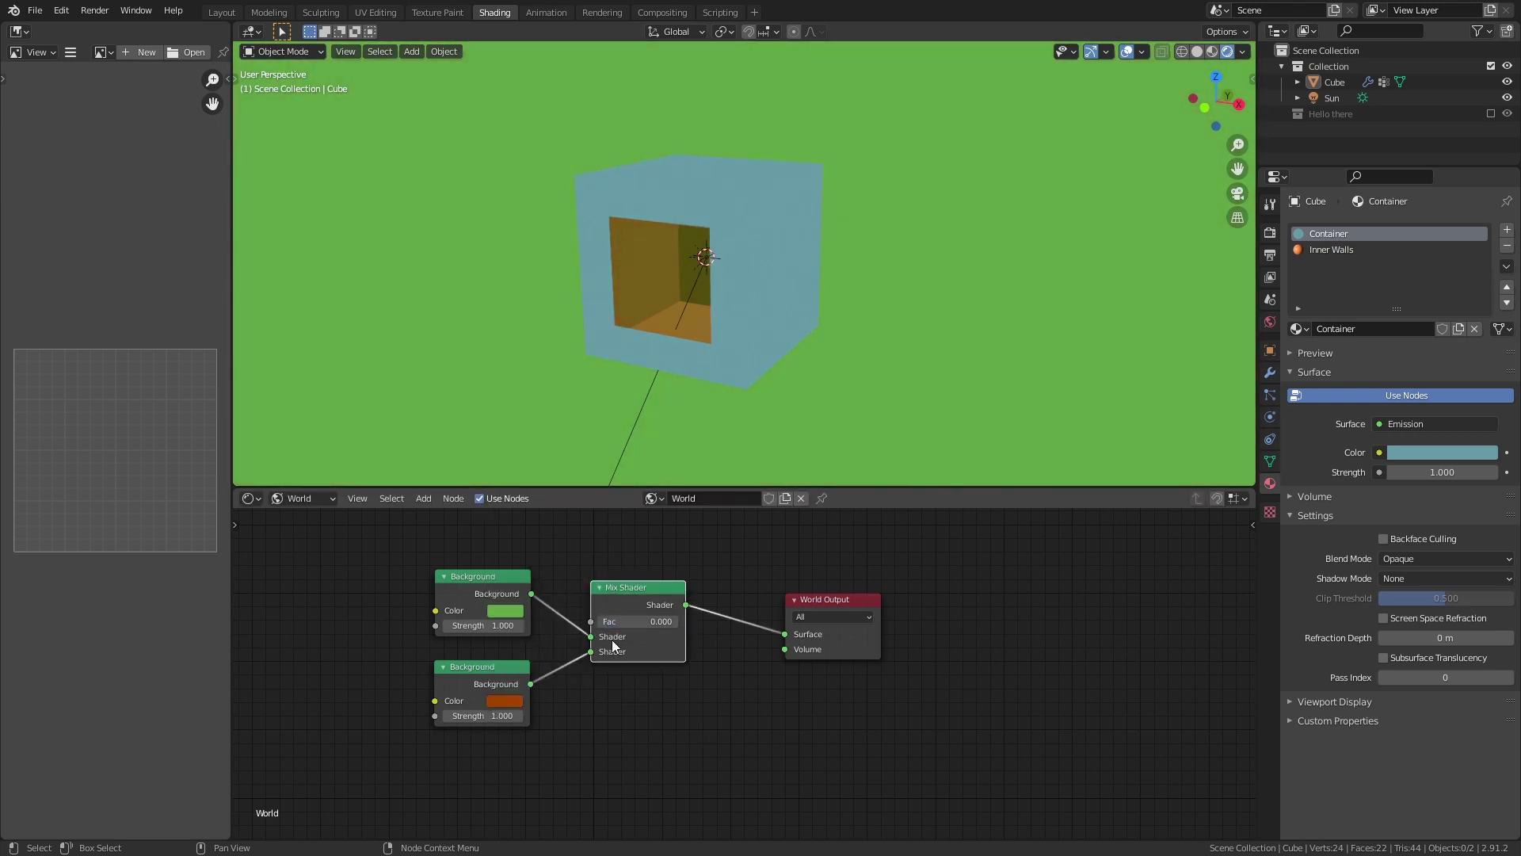
{"action": "left_click_drag", "start_coordinate": [622, 628], "coordinate": [729, 626]}
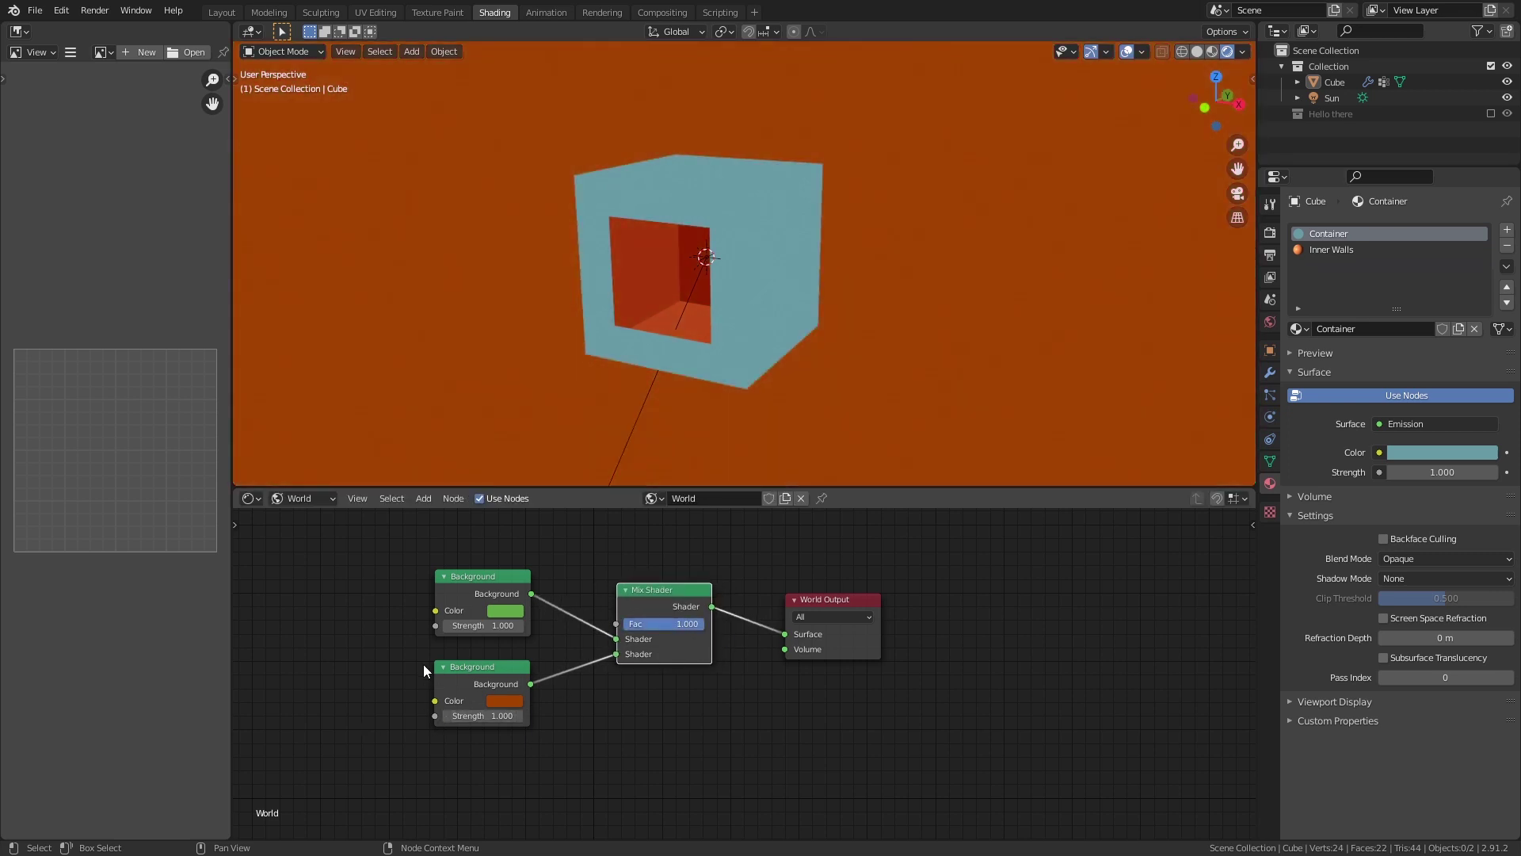
Add a Light Path node beside the Background nodes
{"action": "middle_click_drag", "start_coordinate": [474, 649], "coordinate": [617, 728]}
{"action": "key", "text": "shift+a"}
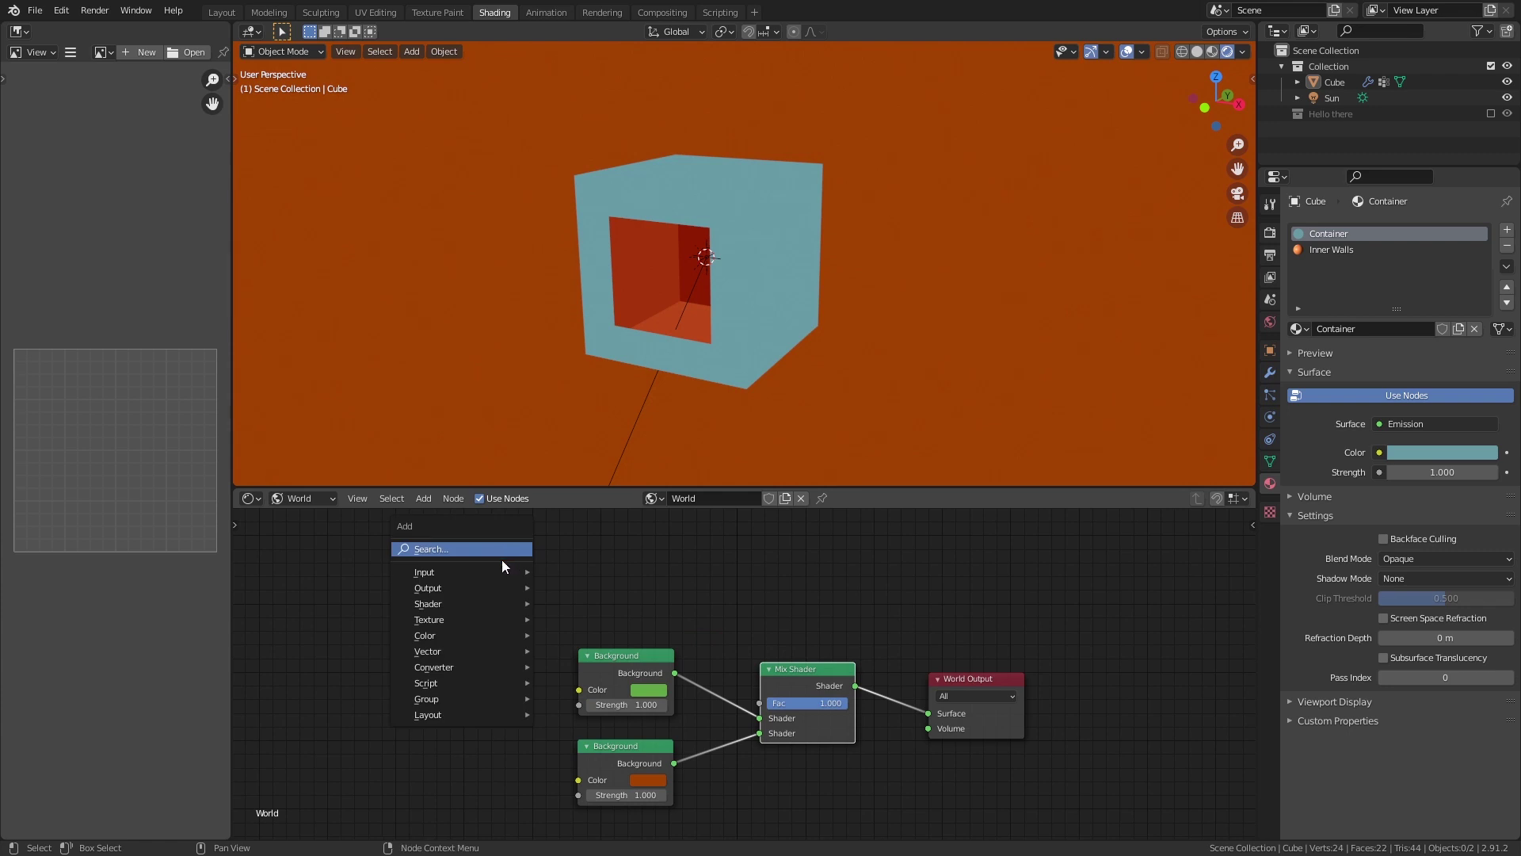
{"action": "mouse_move", "coordinate": [498, 572]}
{"action": "left_click", "coordinate": [615, 396]}
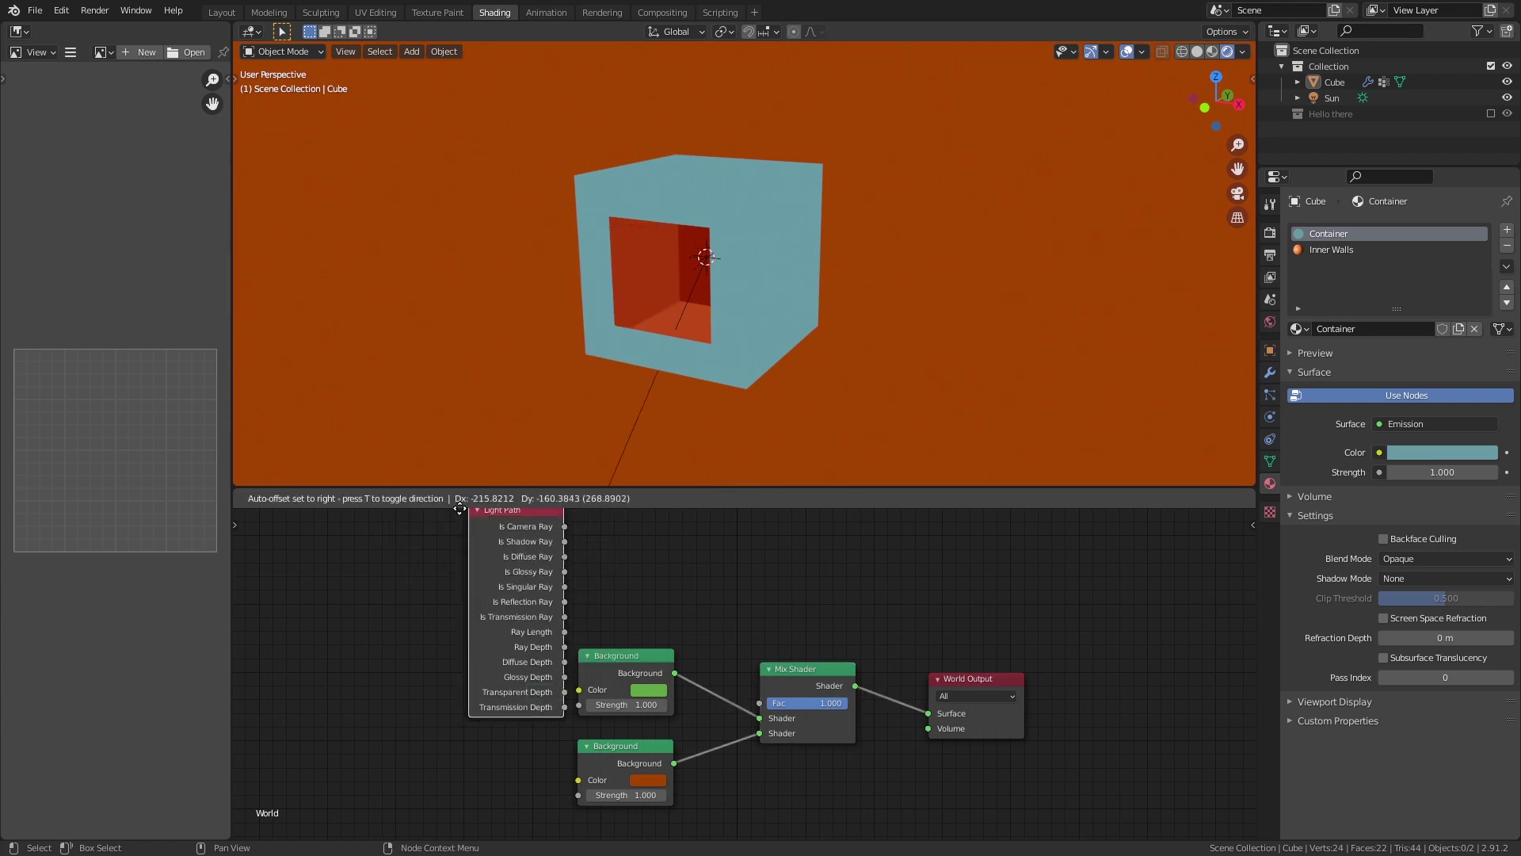
{"action": "left_click", "coordinate": [452, 568]}
Connect the Light Path node's Is Camera Ray output to the Mix Shader's Fac input
{"action": "scroll", "coordinate": [547, 602], "scroll_direction": "up", "scroll_amount": 3}
{"action": "middle_click_drag", "start_coordinate": [574, 584], "coordinate": [616, 624]}
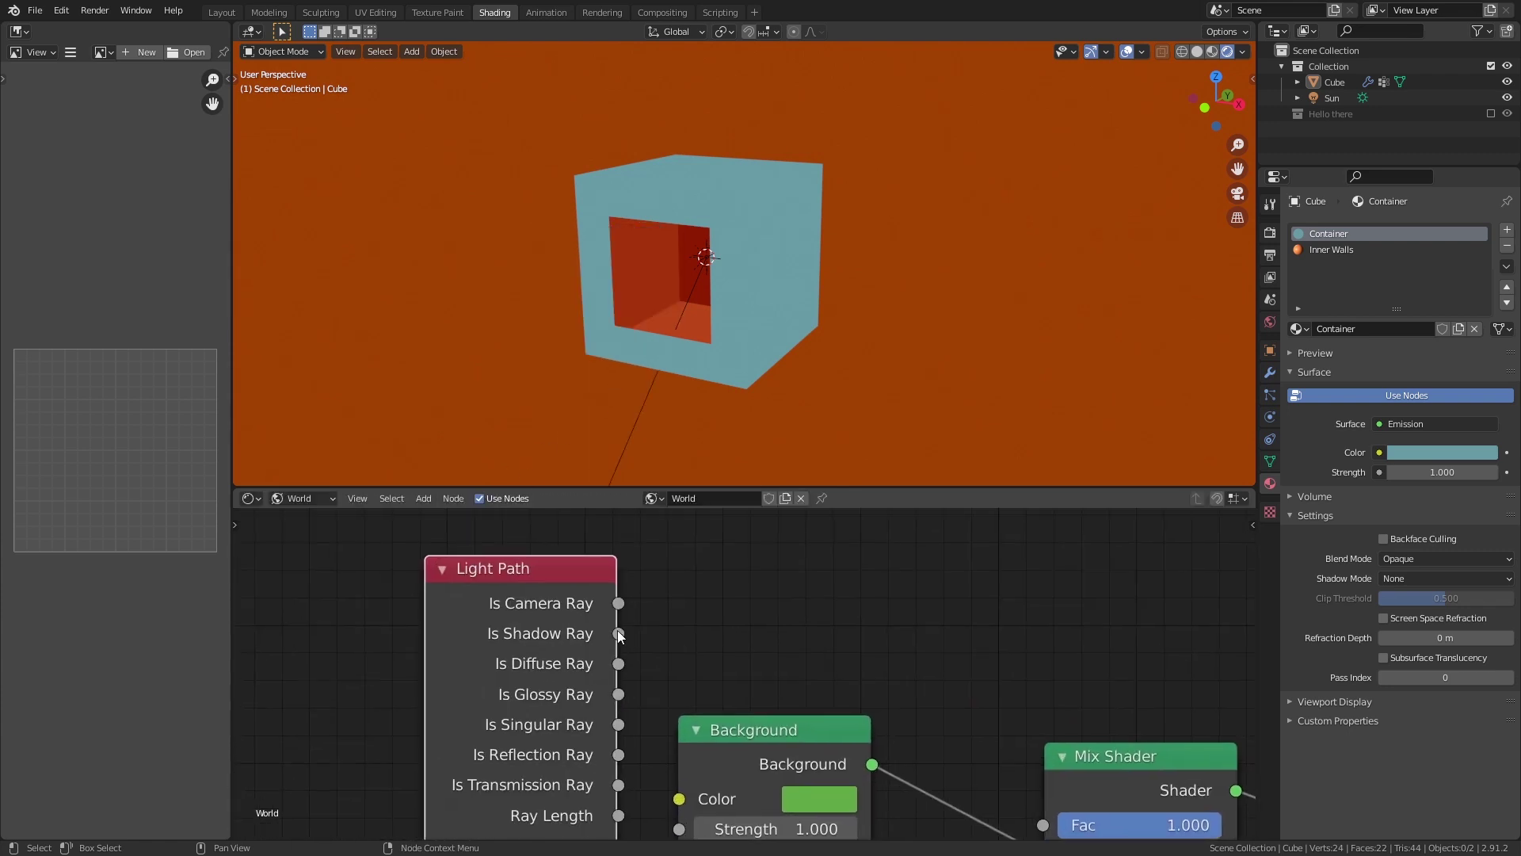
{"action": "left_click_drag", "start_coordinate": [618, 603], "coordinate": [810, 598]}
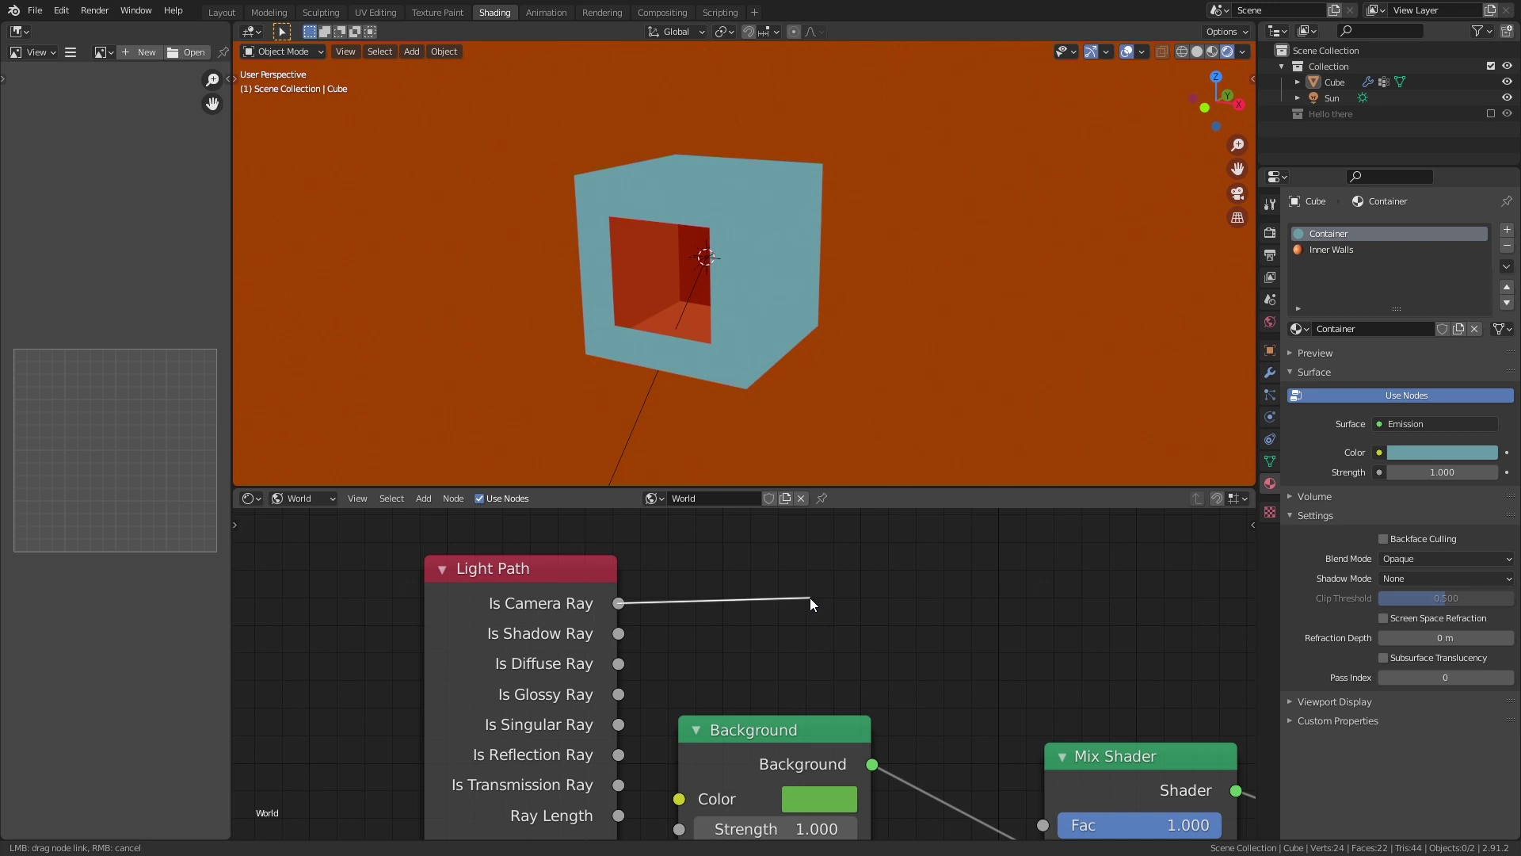
{"action": "left_click_drag", "start_coordinate": [810, 597], "coordinate": [1042, 826]}
{"action": "scroll", "coordinate": [791, 556], "scroll_direction": "down", "scroll_amount": 3}
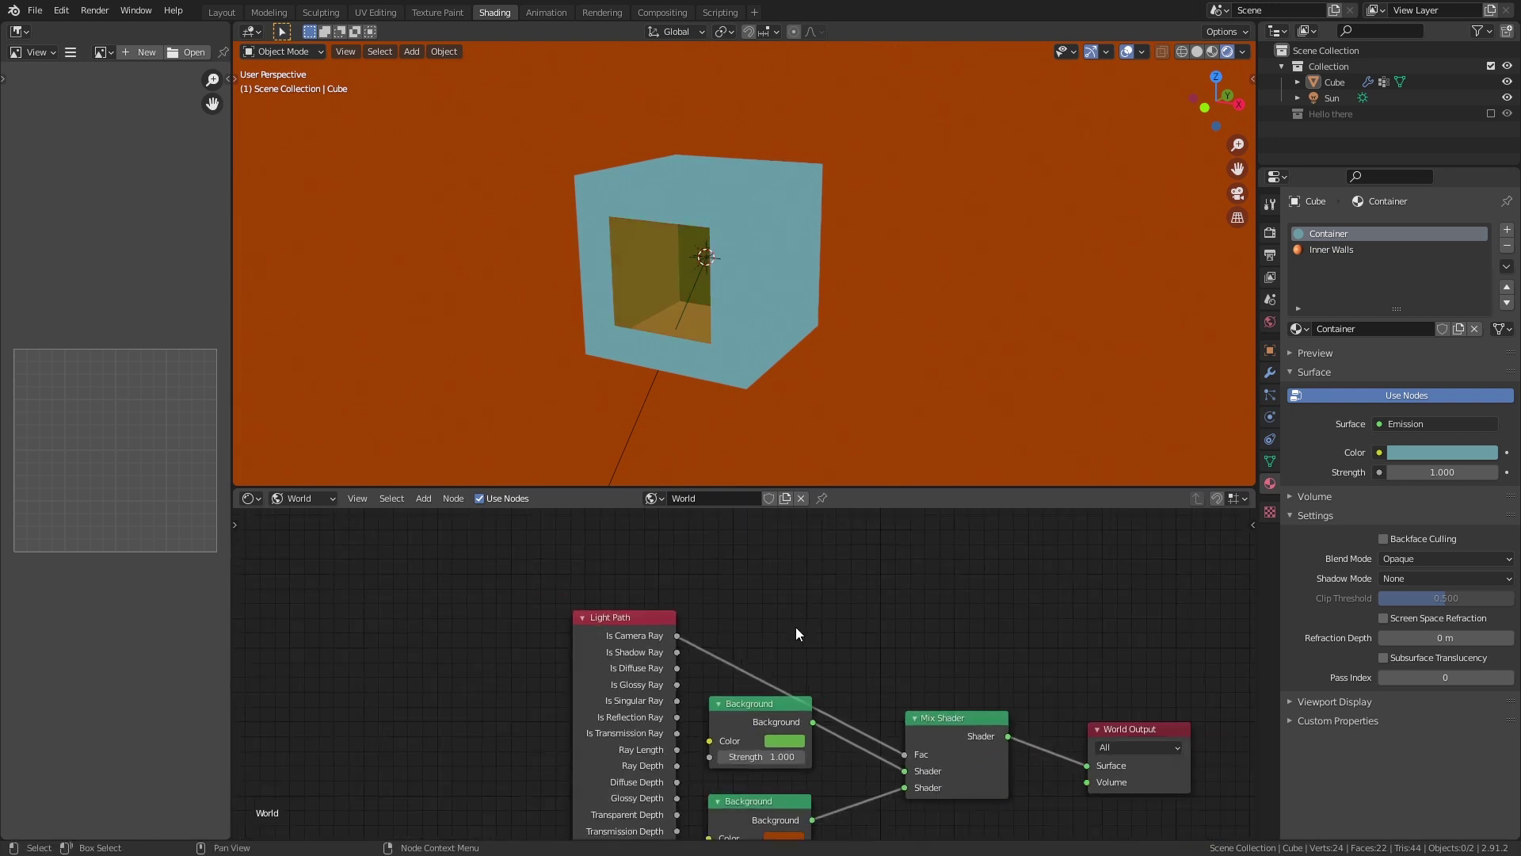
Move the Light Path node higher and label the two Background nodes BG Light and Visible BG
{"action": "middle_click_drag", "start_coordinate": [797, 637], "coordinate": [769, 542]}
{"action": "middle_click_drag", "start_coordinate": [746, 467], "coordinate": [869, 418]}
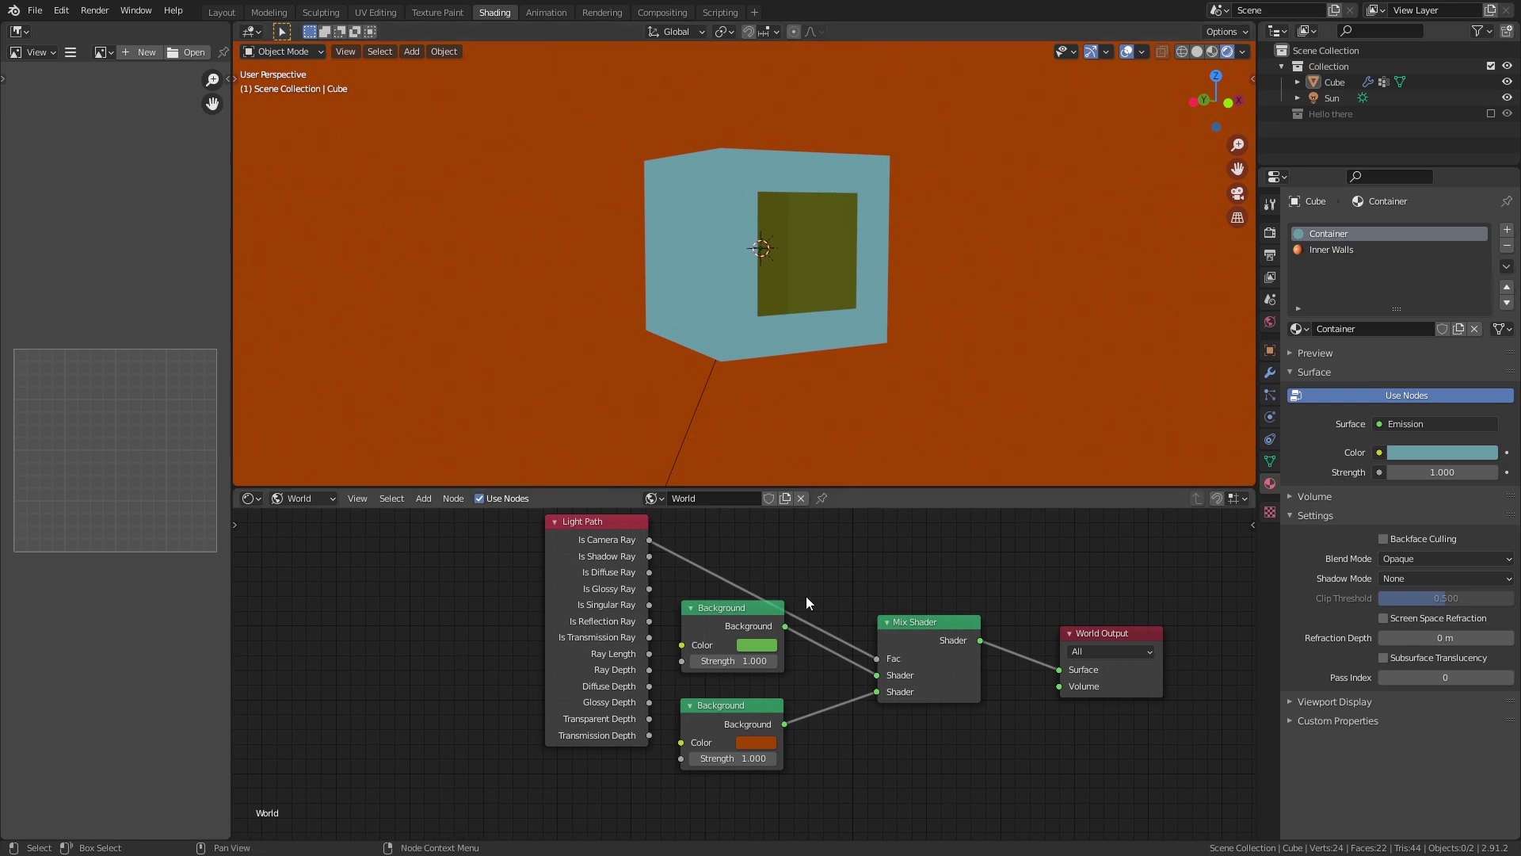
{"action": "left_click_drag", "start_coordinate": [594, 554], "coordinate": [604, 516]}
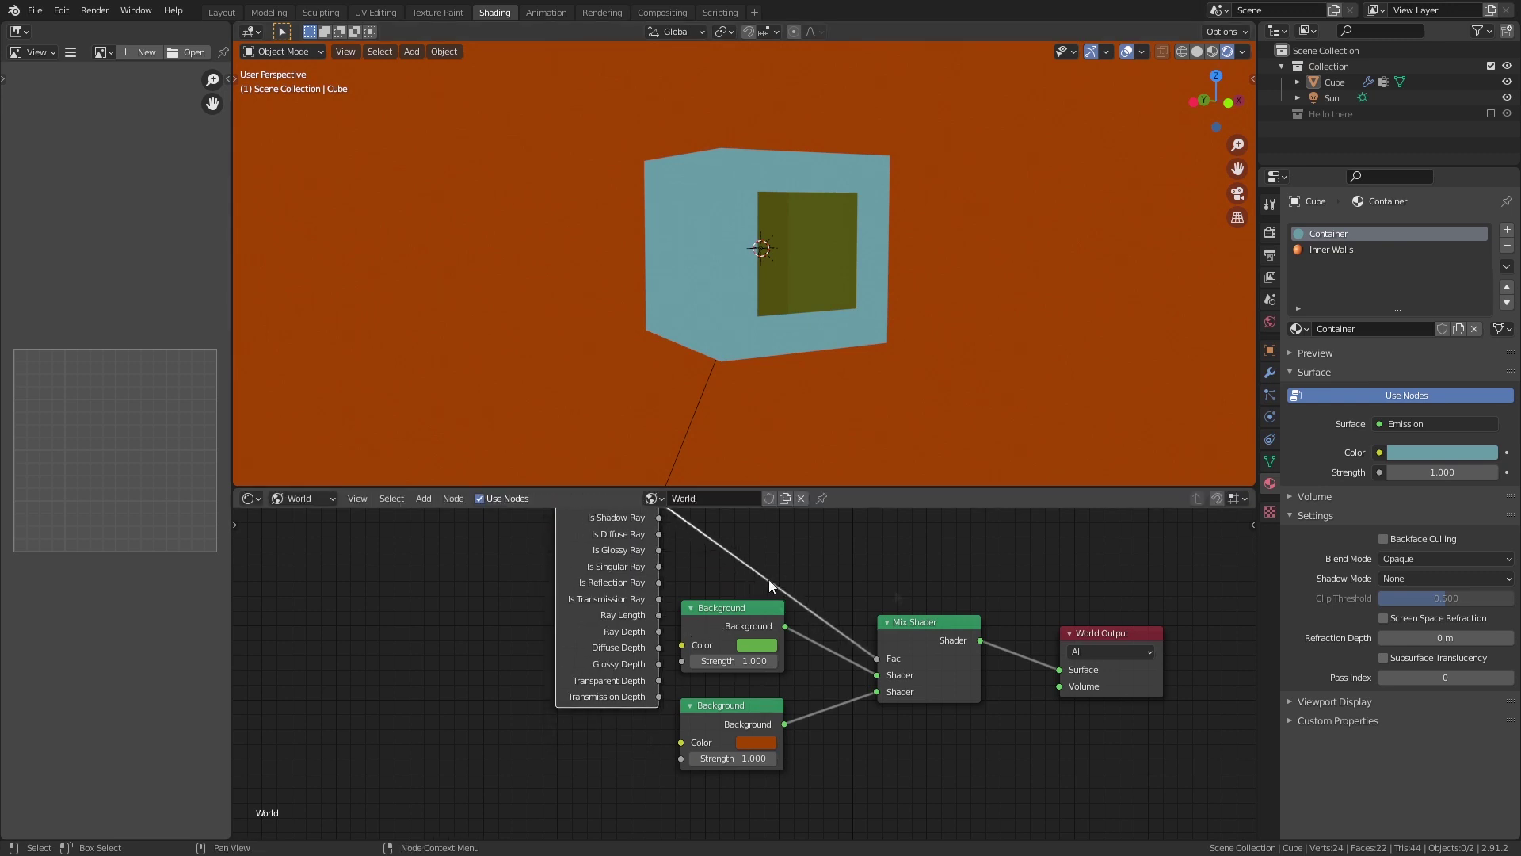
{"action": "left_click", "coordinate": [725, 705]}
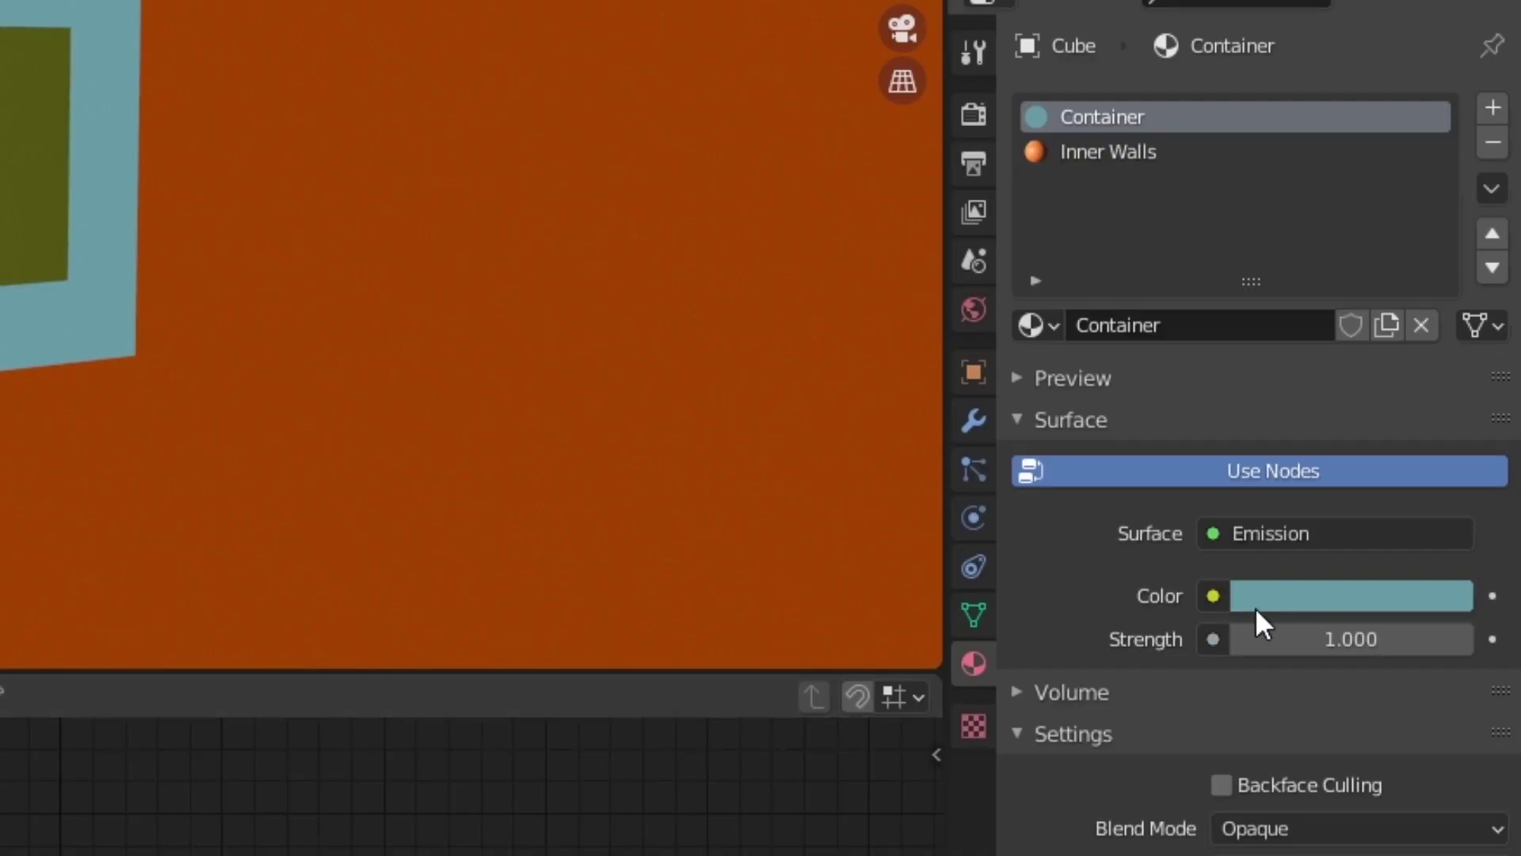
Show the Container material's emission color as RGB and copy the data path of its red channel
{"action": "left_click", "coordinate": [1401, 459]}
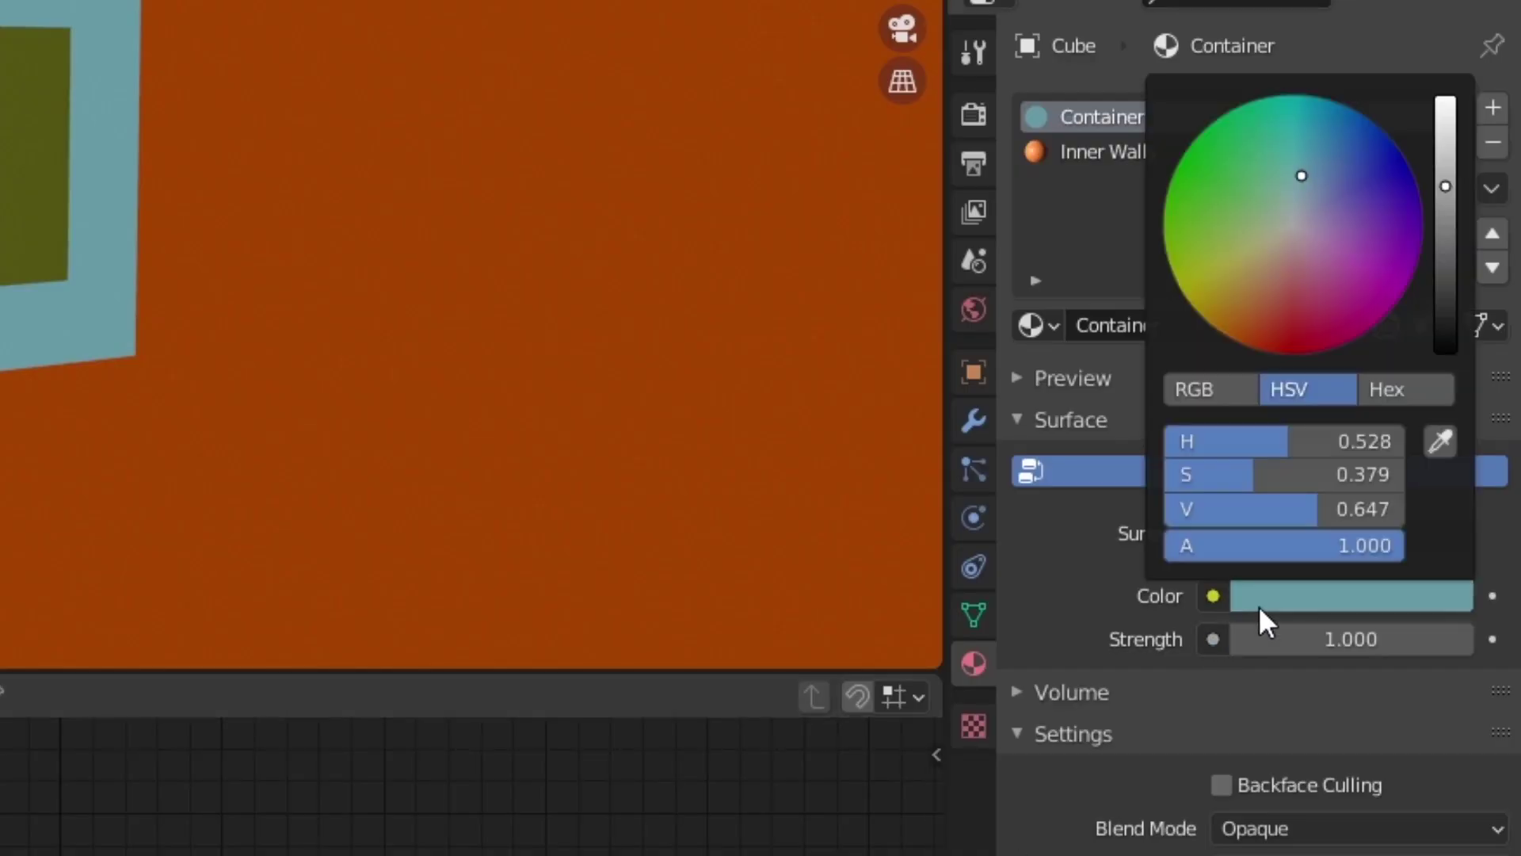
{"action": "left_click", "coordinate": [1178, 392]}
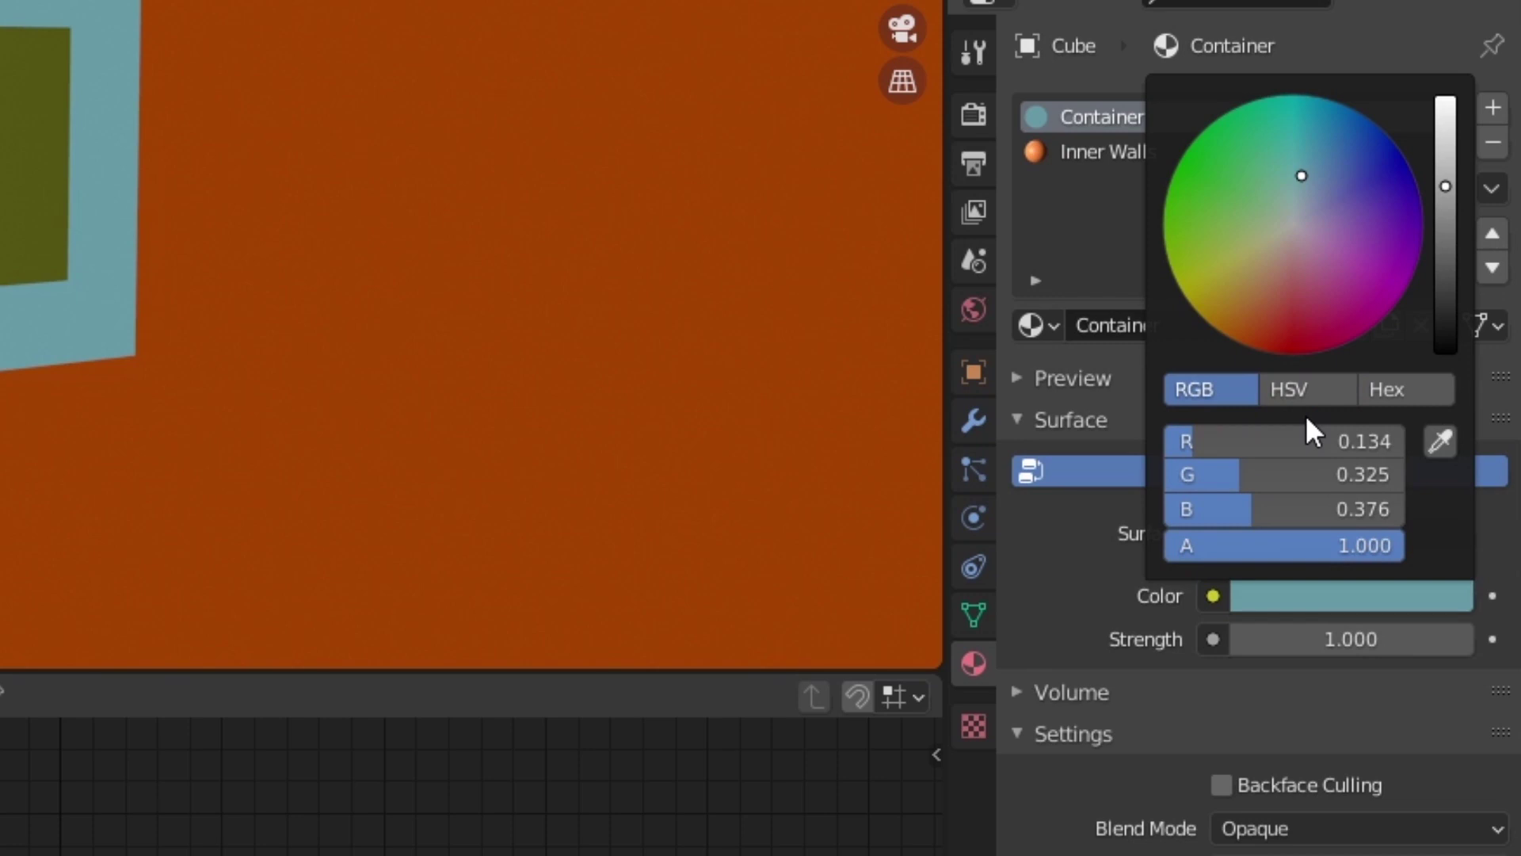
{"action": "right_click", "coordinate": [1262, 442]}
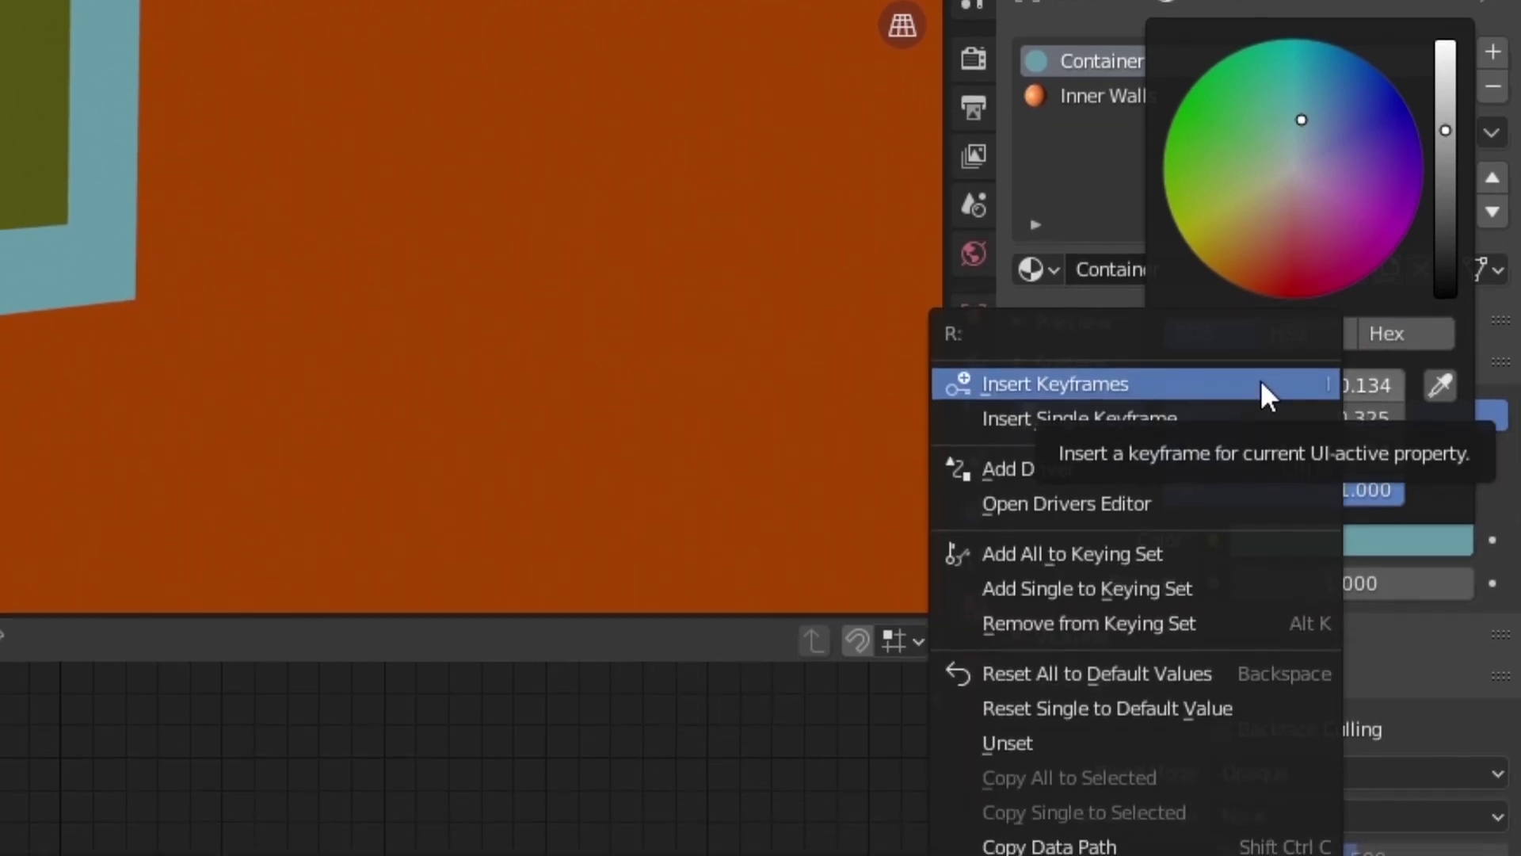
{"action": "left_click", "coordinate": [1113, 828]}
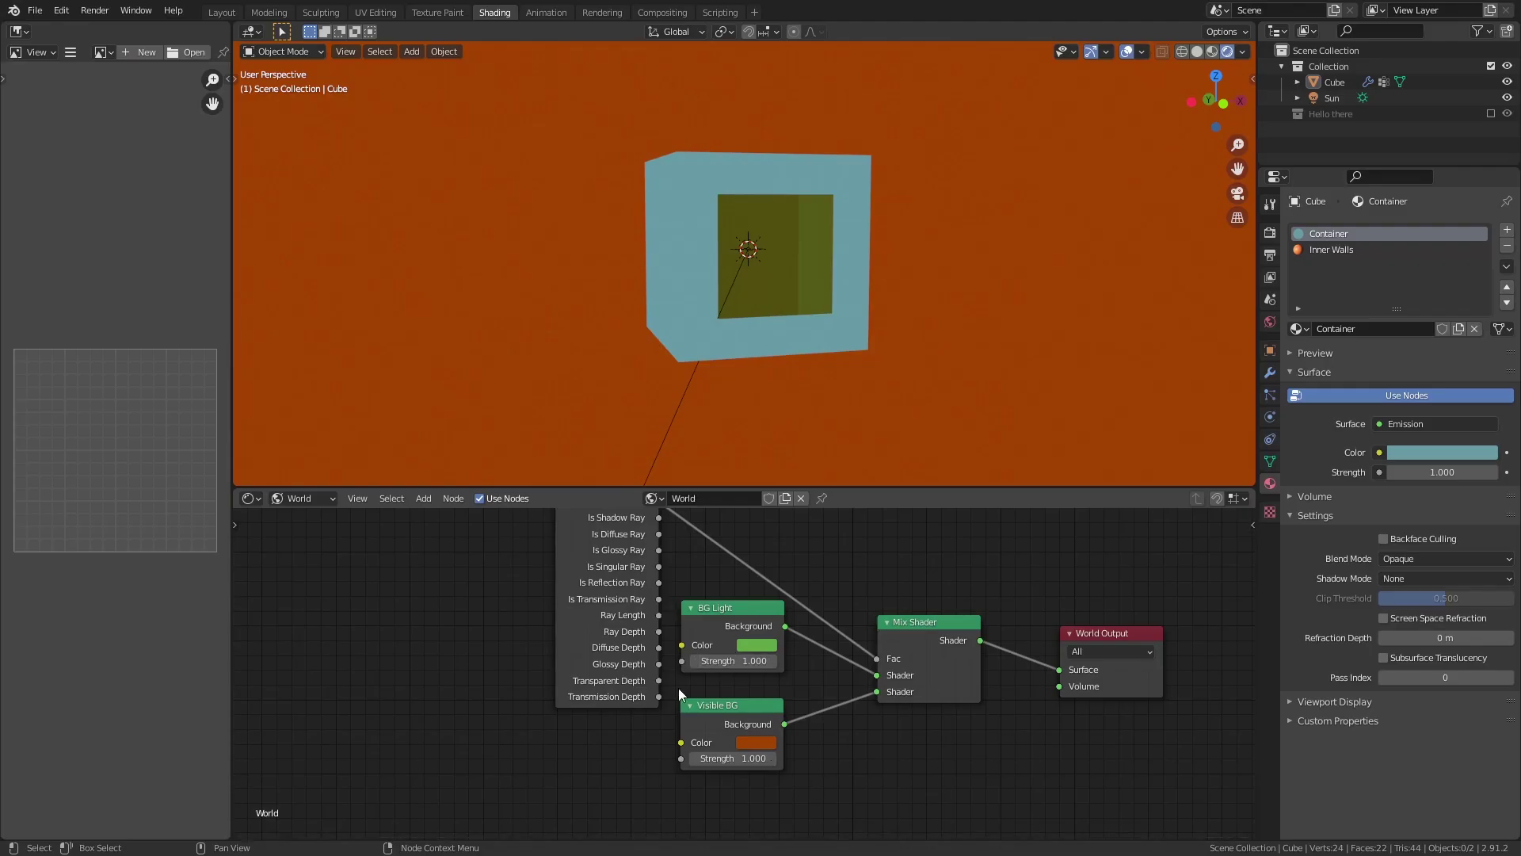
Add a driver to the red channel of the Visible BG color and set its type to Averaged Value
{"action": "left_click", "coordinate": [755, 742]}
{"action": "right_click", "coordinate": [774, 680]}
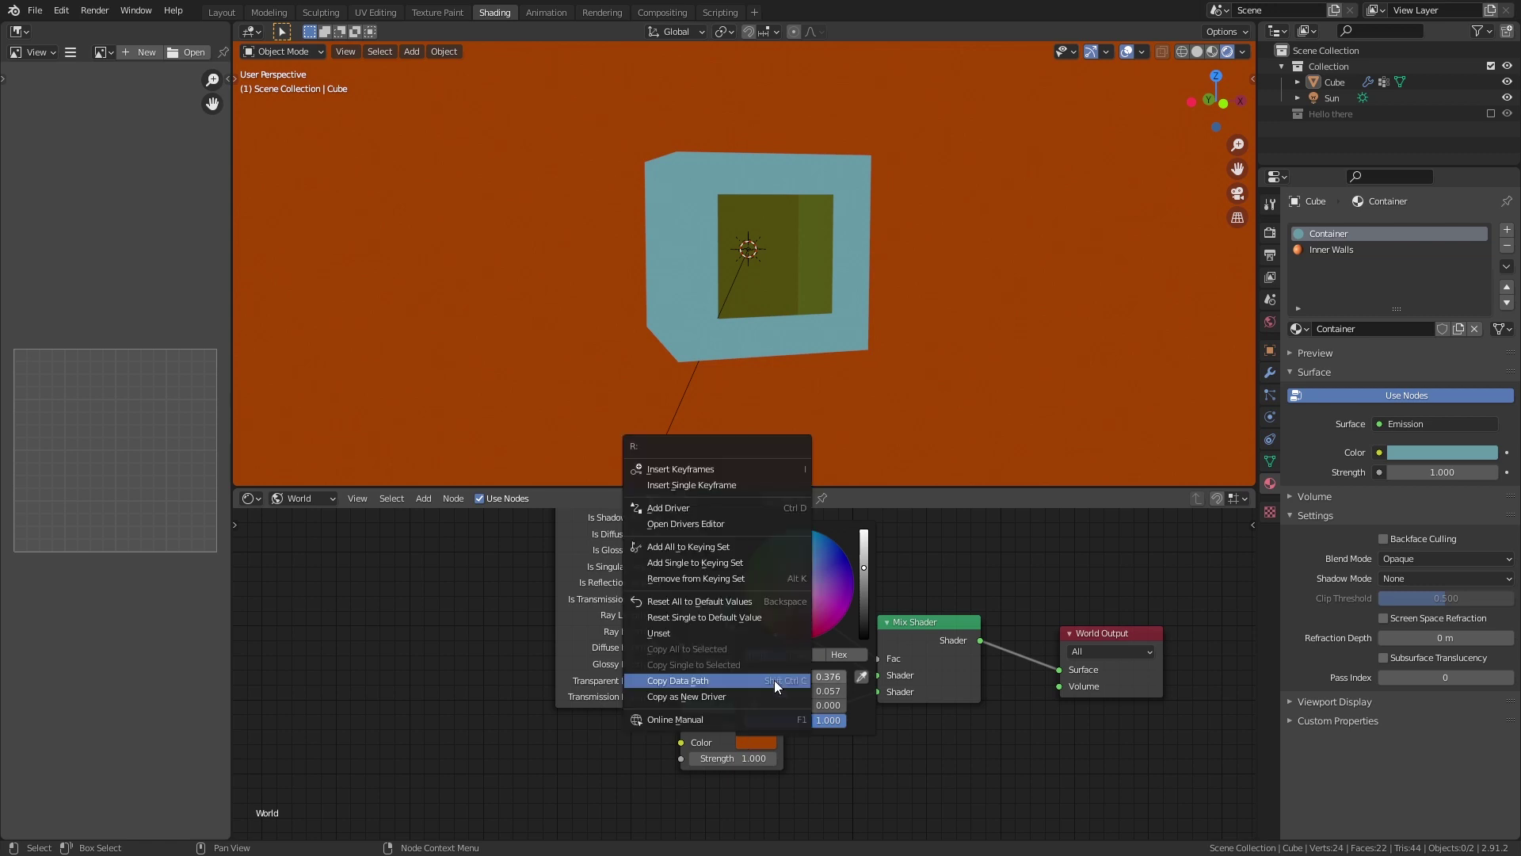
{"action": "left_click", "coordinate": [721, 507]}
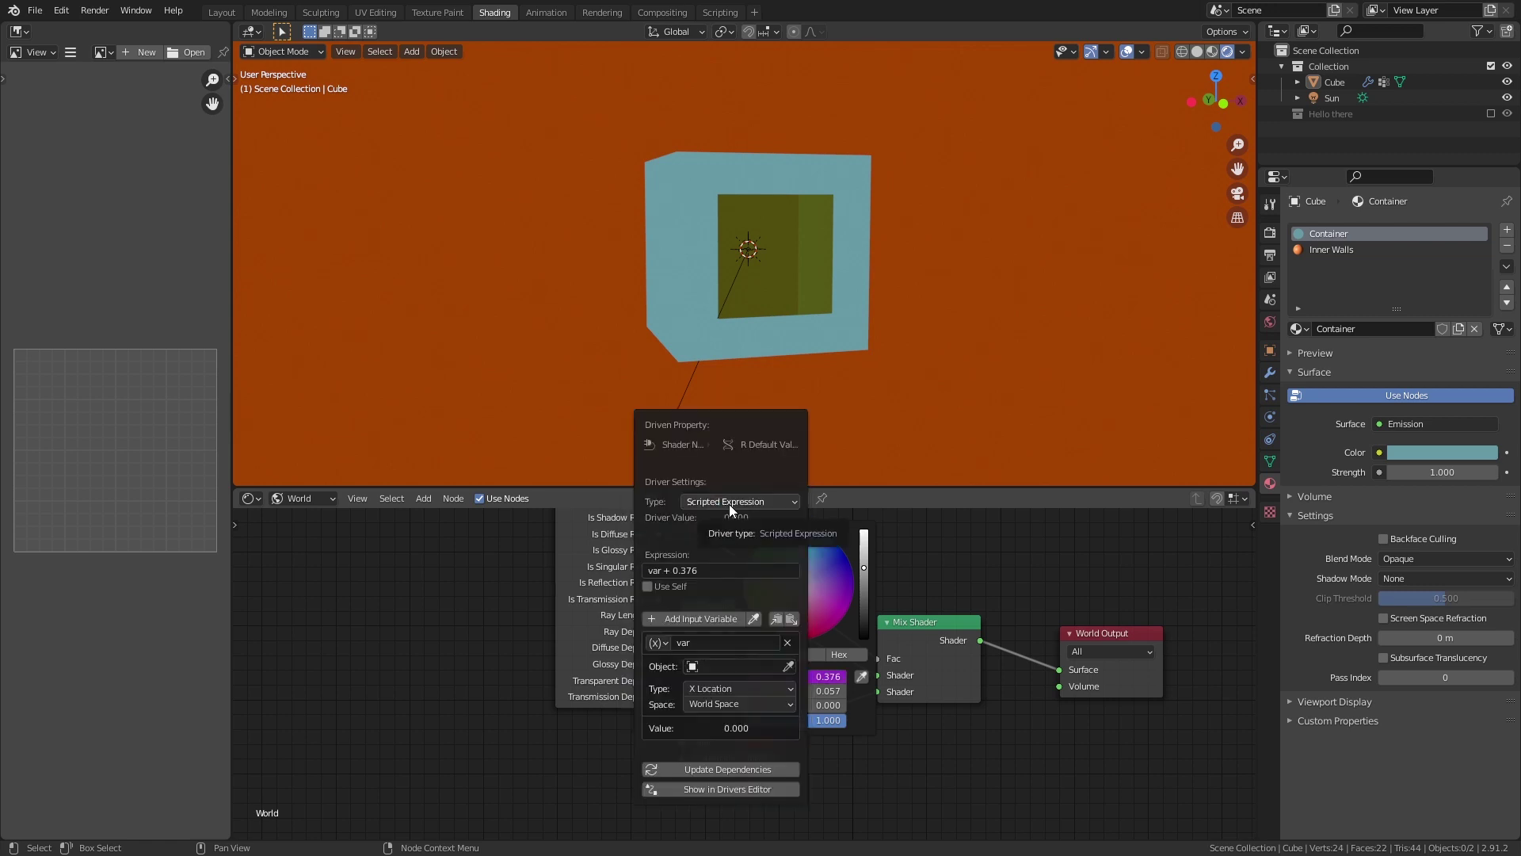
{"action": "left_click", "coordinate": [711, 503]}
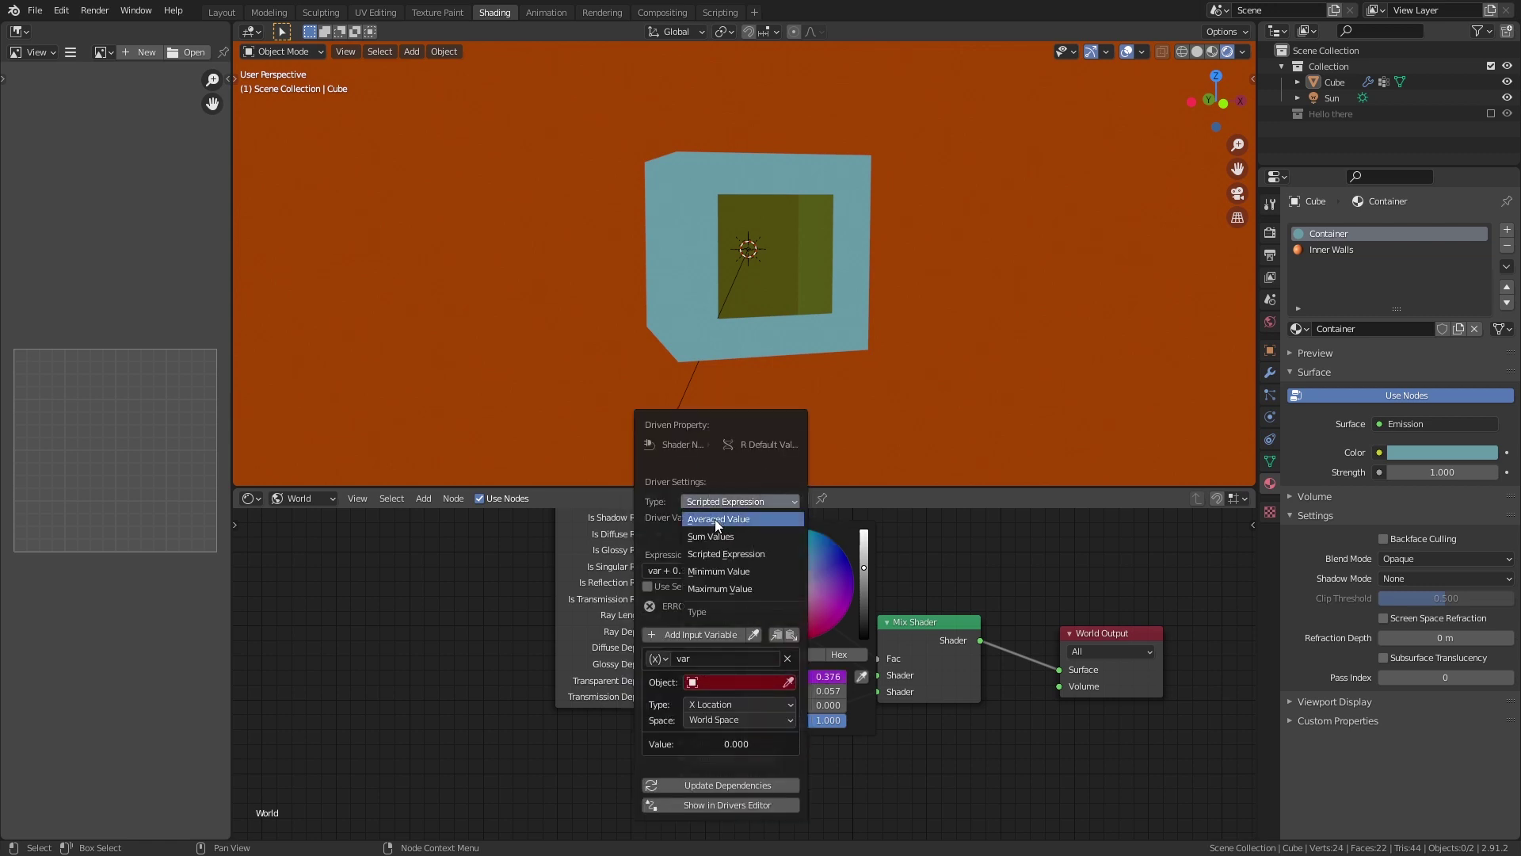
{"action": "left_click", "coordinate": [715, 520]}
Make the driver's input variable a Single Property that reads from the Container material
{"action": "left_click", "coordinate": [663, 607]}
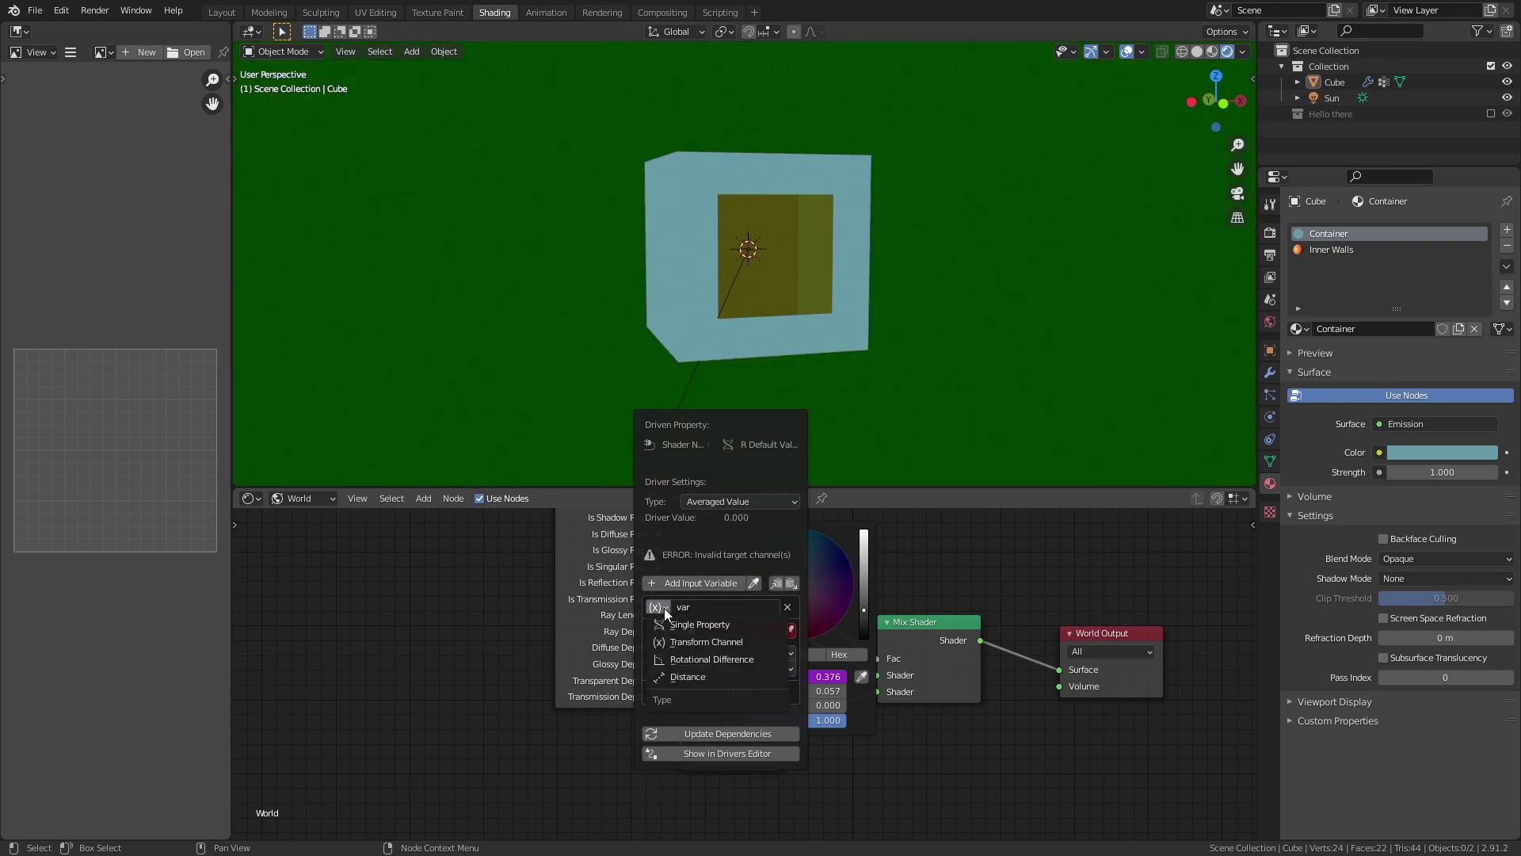
{"action": "left_click", "coordinate": [668, 621]}
{"action": "left_click", "coordinate": [711, 631]}
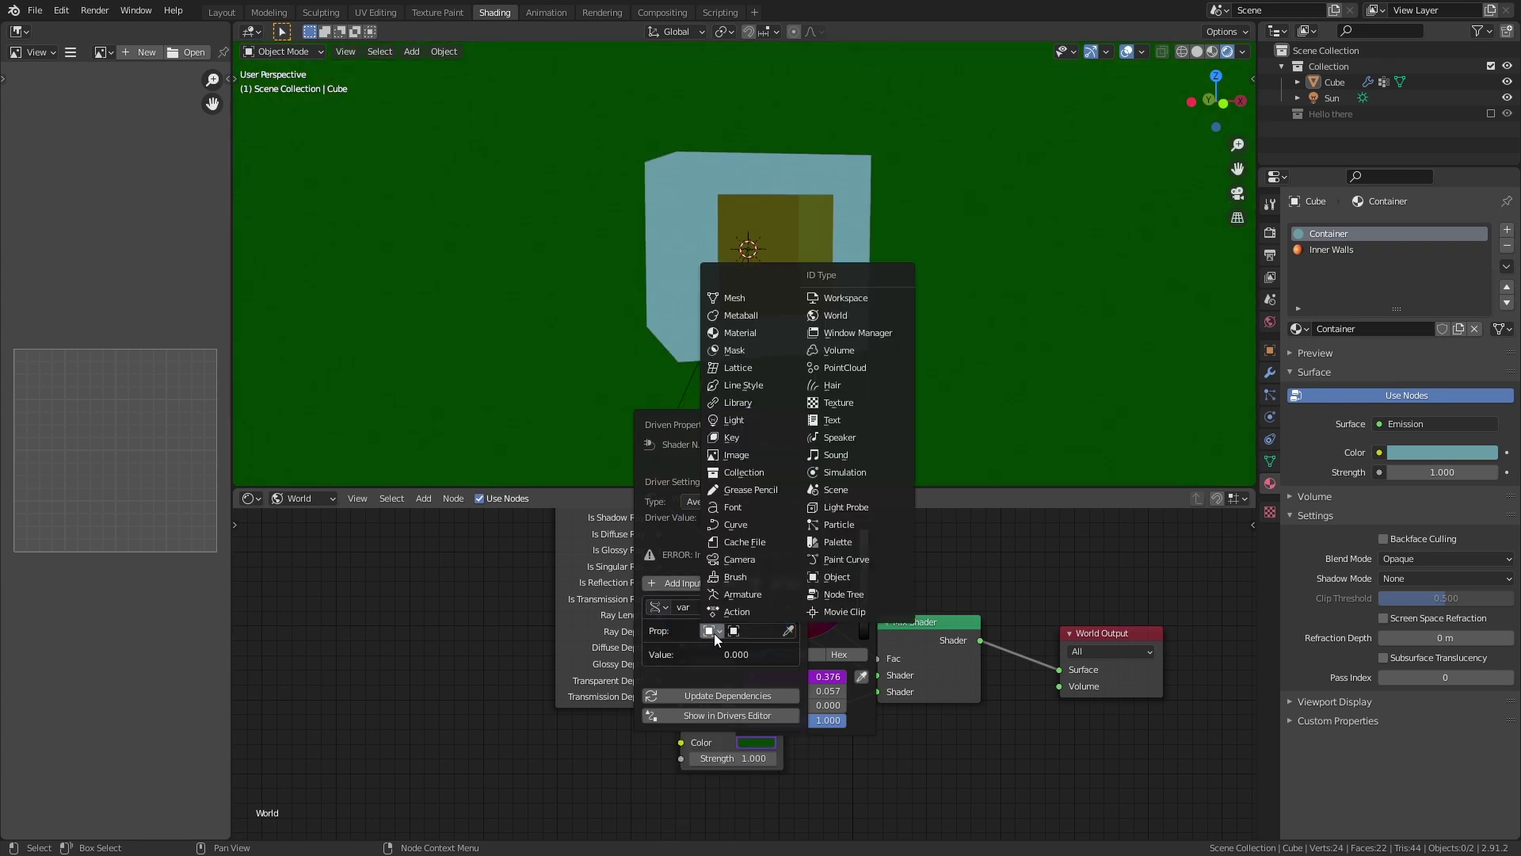
{"action": "left_click", "coordinate": [752, 338]}
{"action": "left_click", "coordinate": [748, 630]}
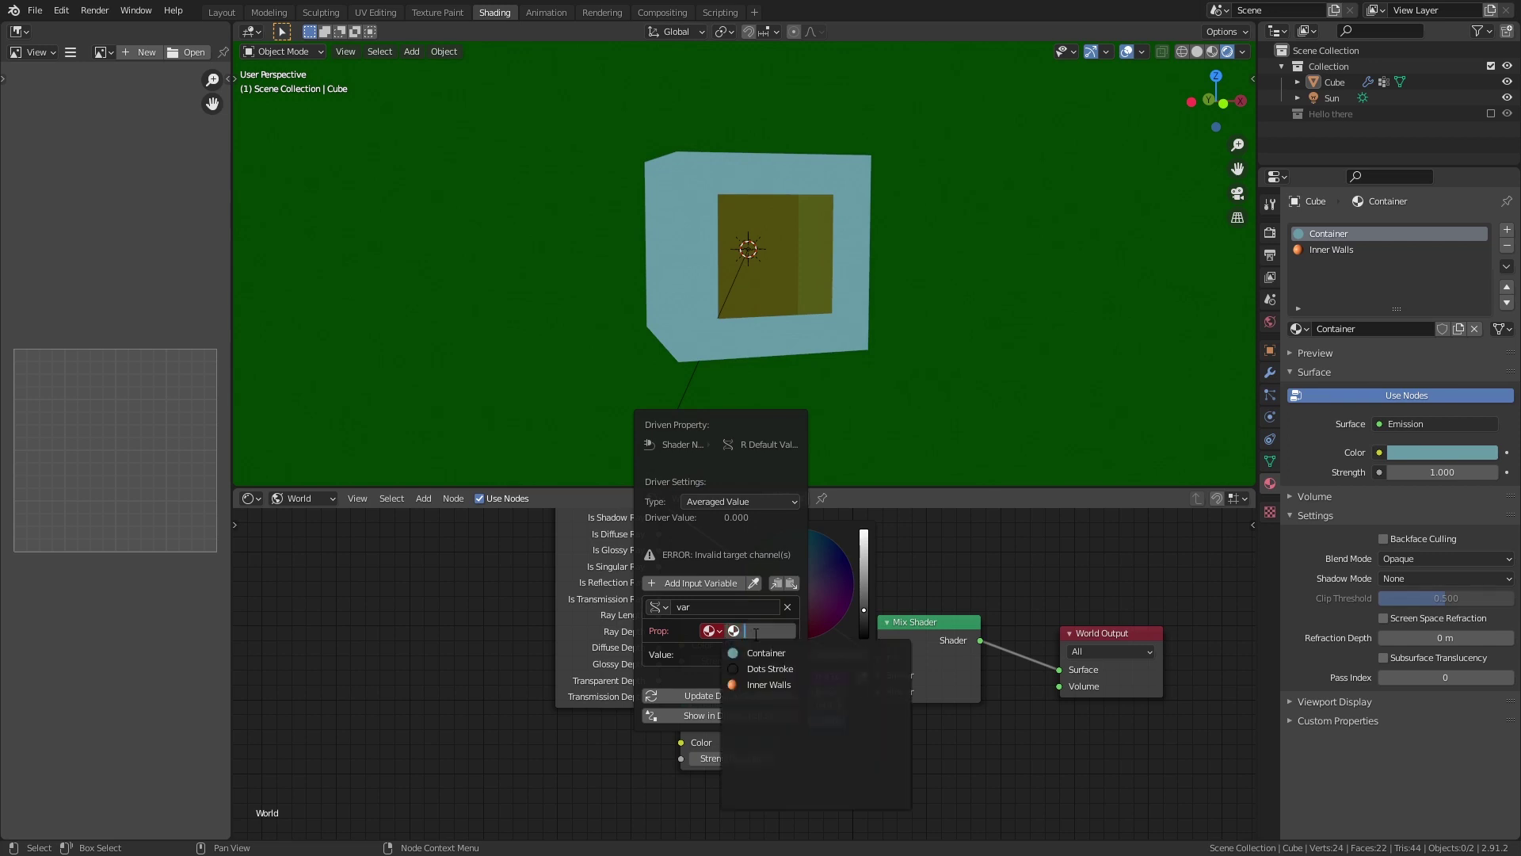
{"action": "left_click", "coordinate": [754, 652]}
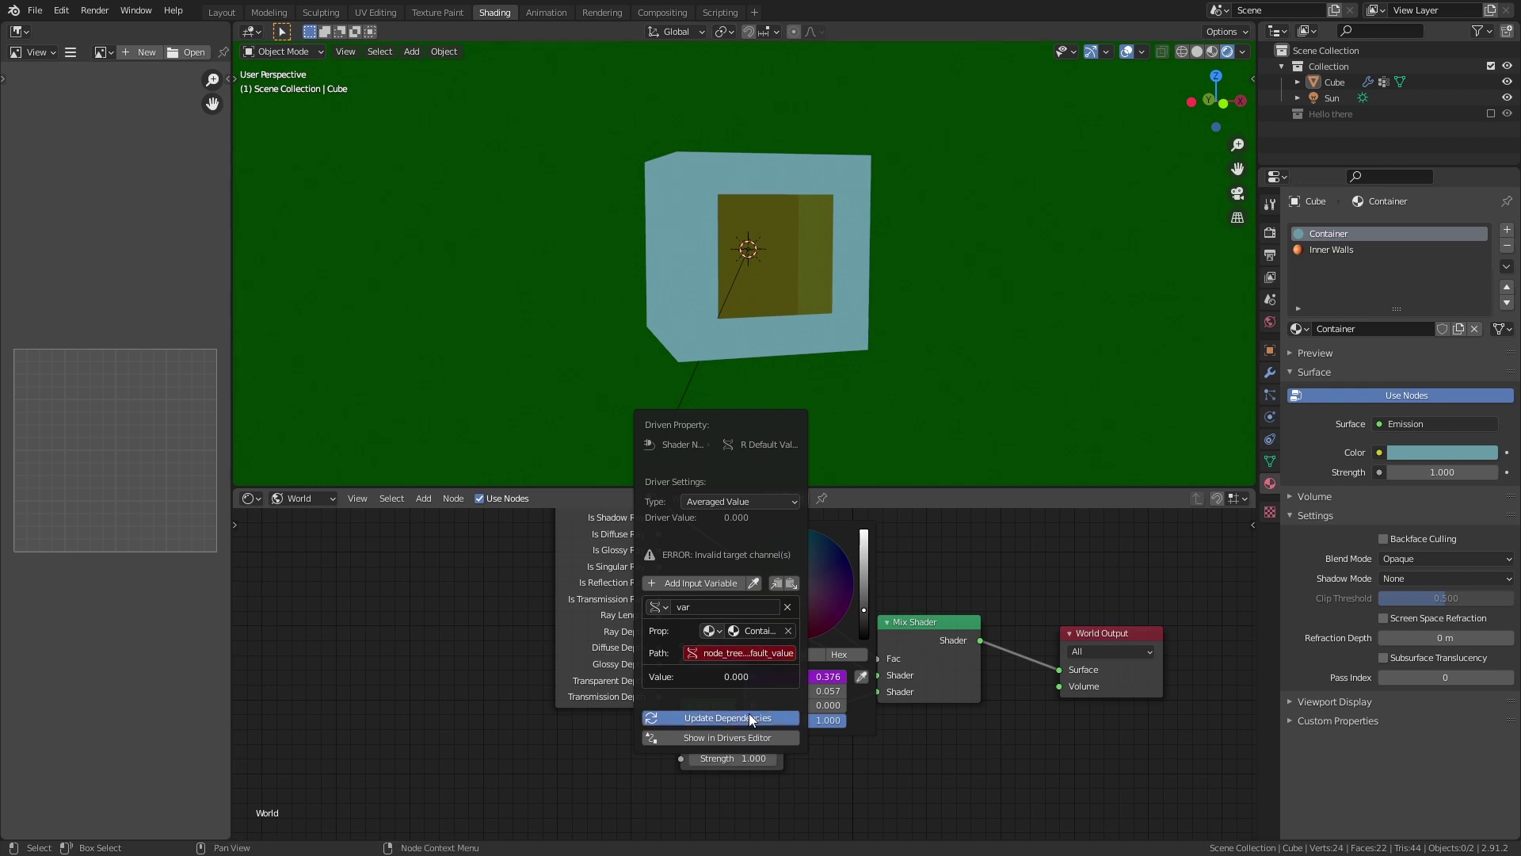
Append [0] to the driver variable's default_value path and update the driver's dependencies
{"action": "left_click", "coordinate": [763, 659]}
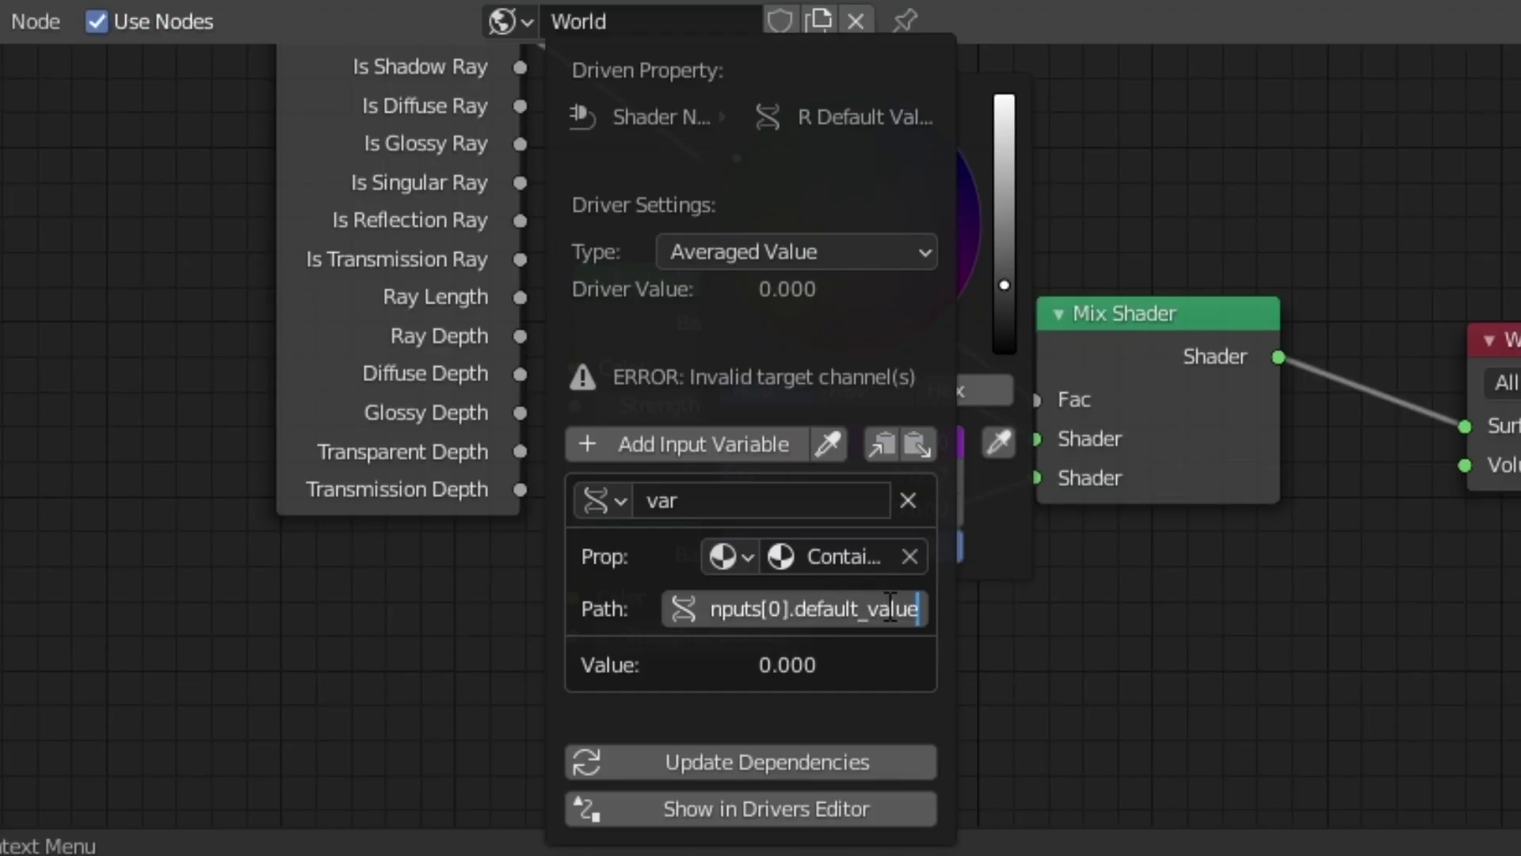
{"action": "type", "text": "[0]"}
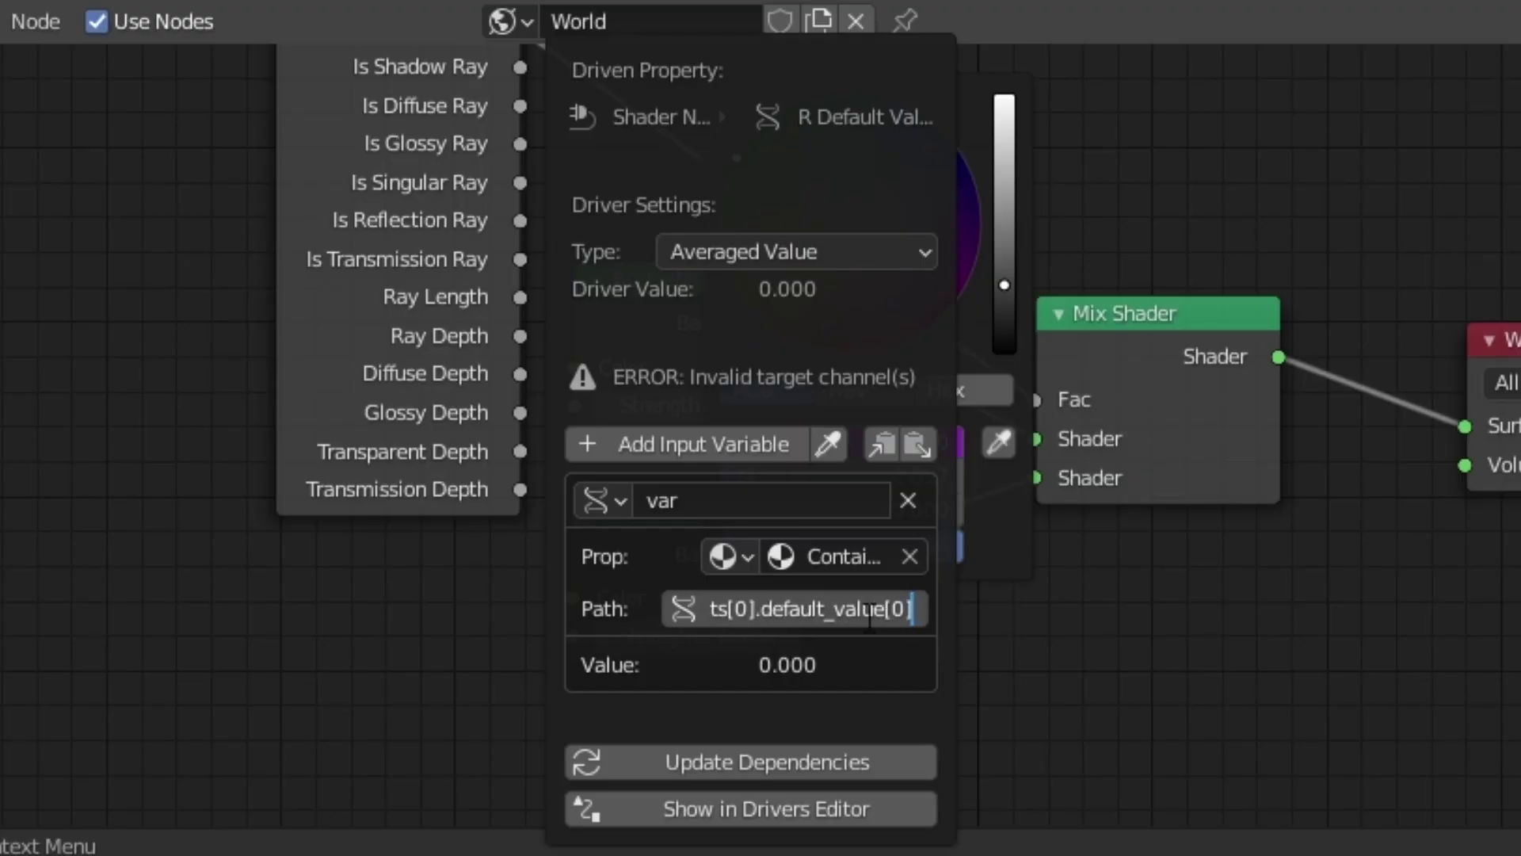
{"action": "key", "text": "Return"}
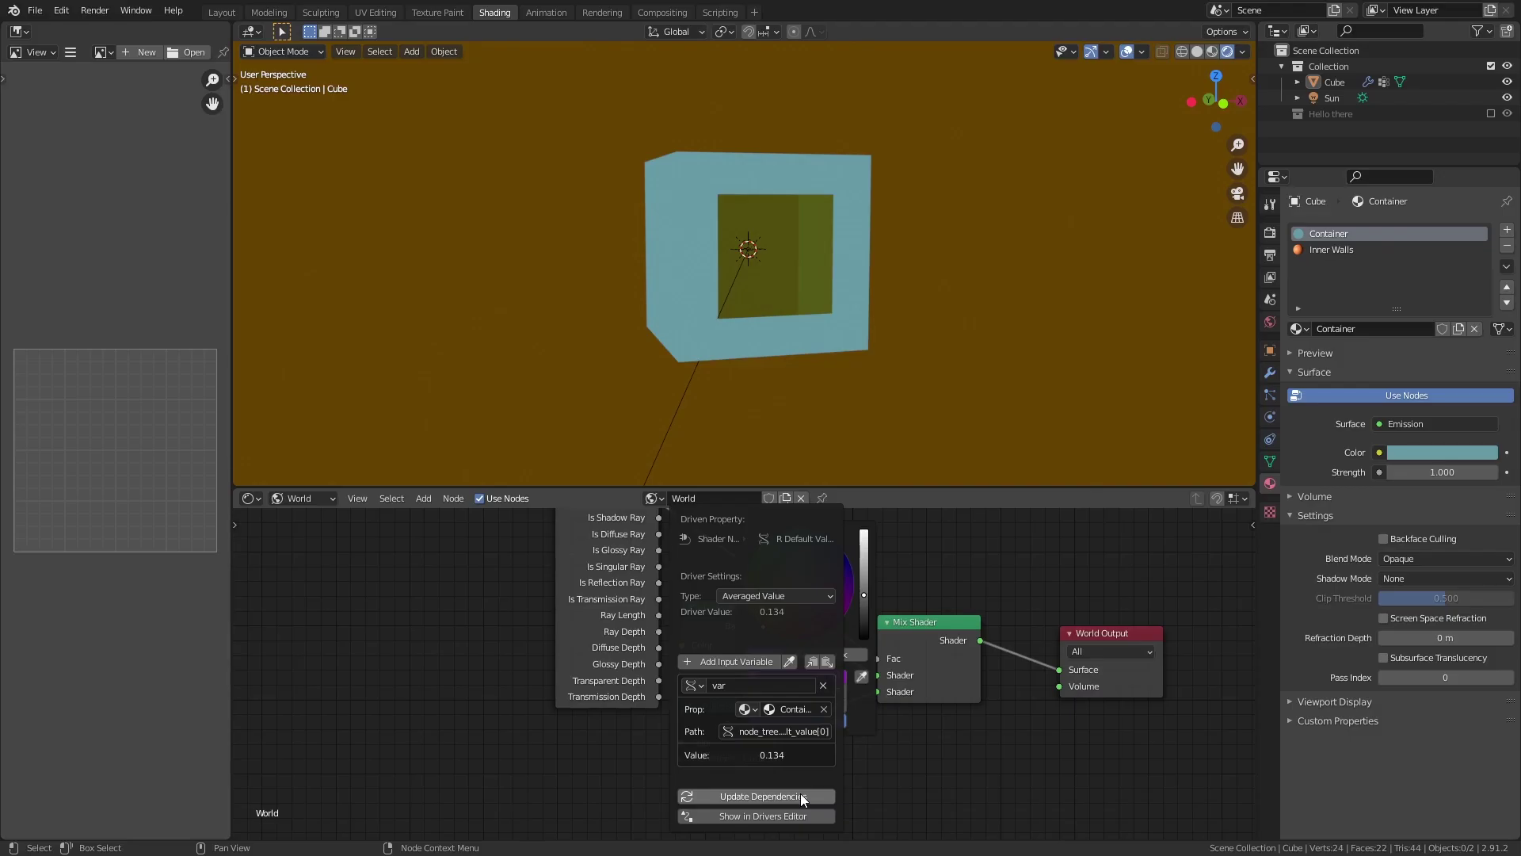
{"action": "left_click", "coordinate": [803, 796]}
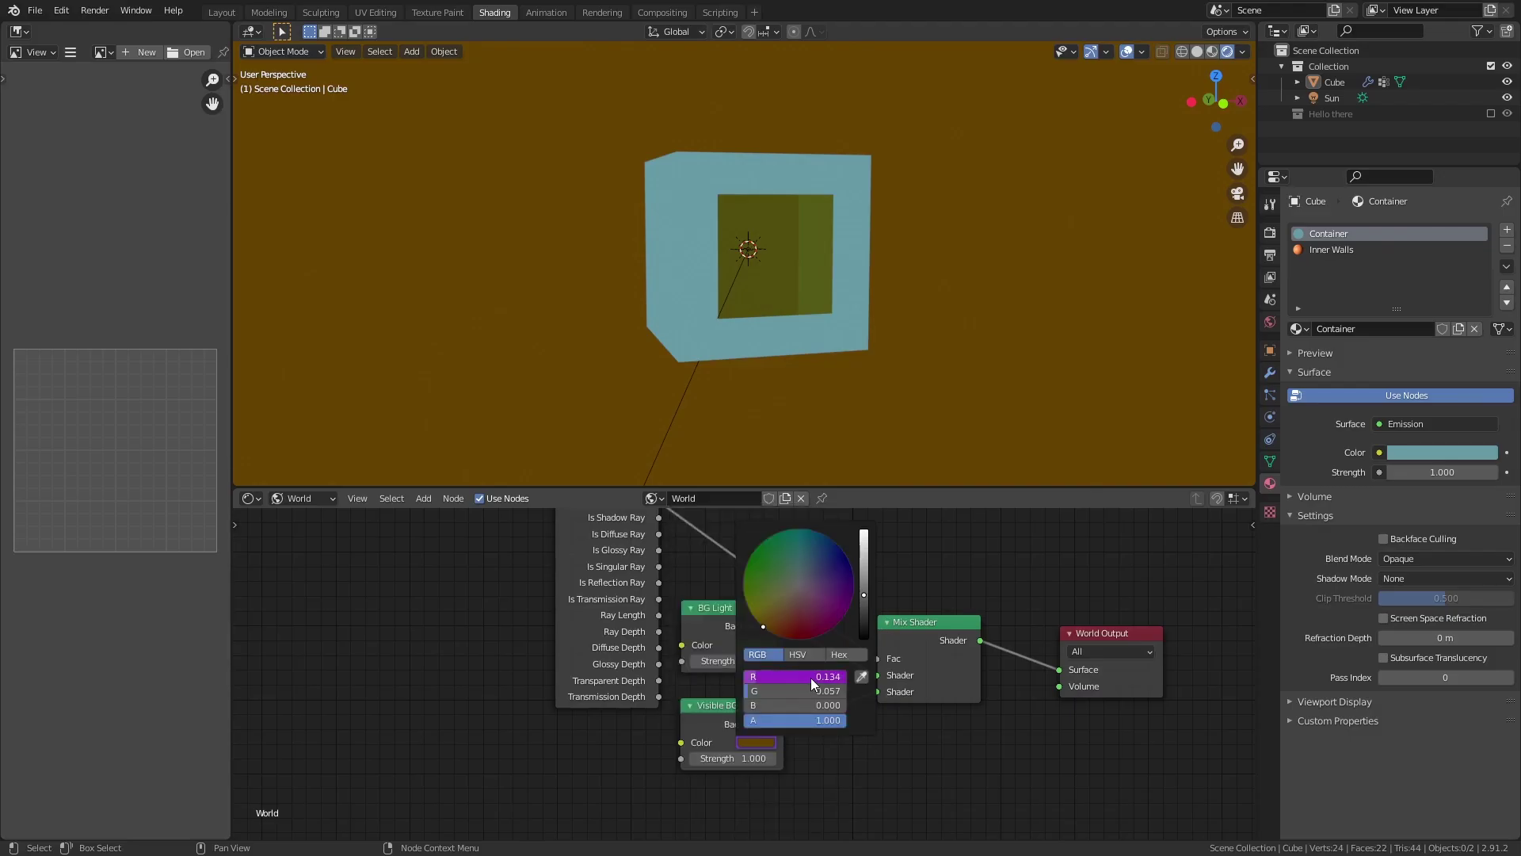
Copy the red channel's driver and paste it onto the green, blue and alpha channels of the Visible BG color
{"action": "right_click", "coordinate": [811, 678]}
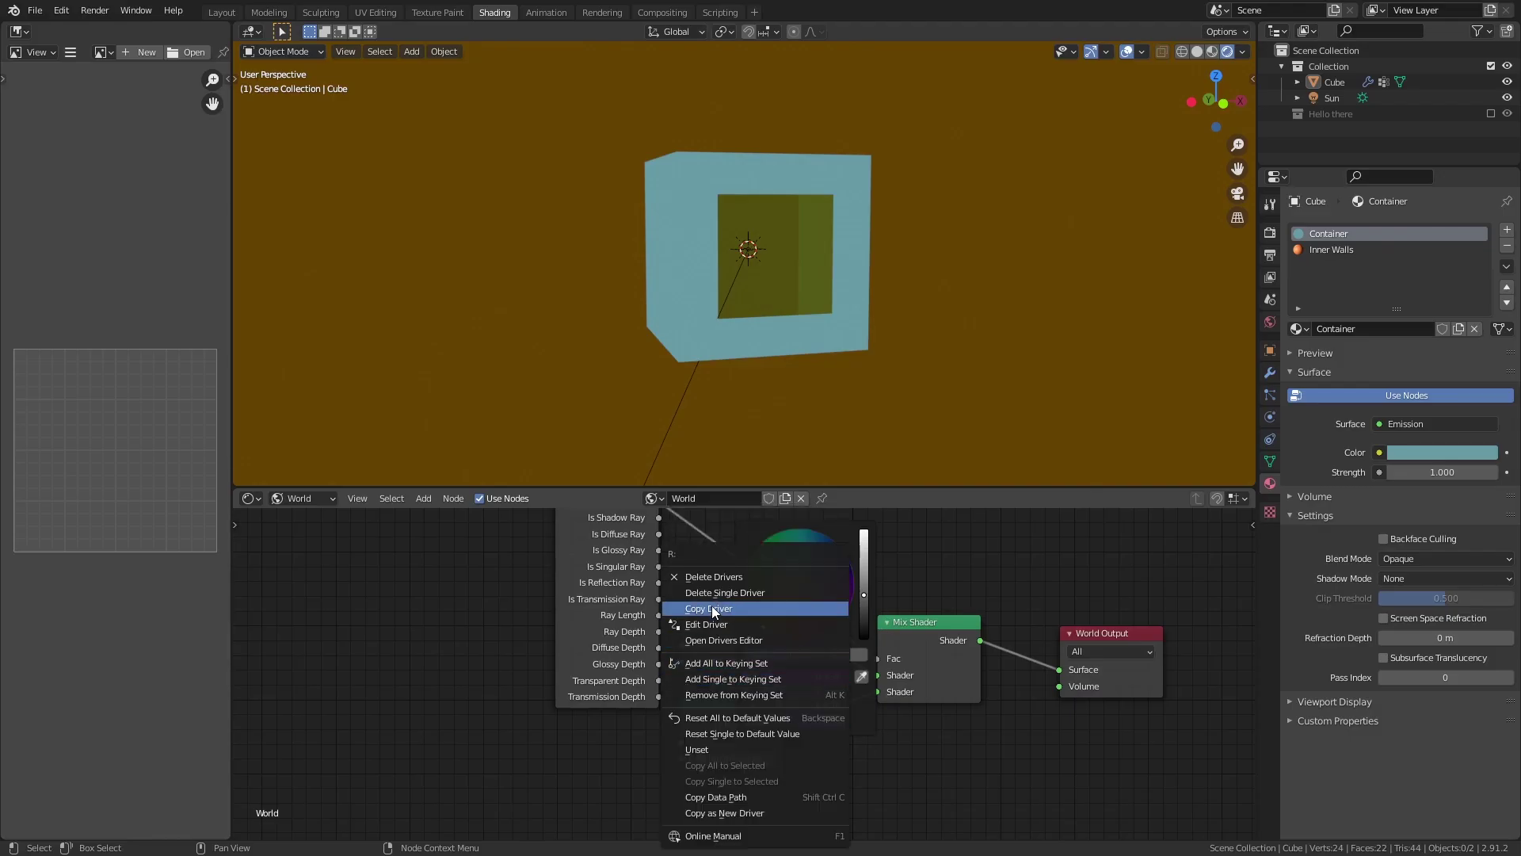
{"action": "left_click", "coordinate": [711, 608]}
{"action": "right_click", "coordinate": [786, 688]}
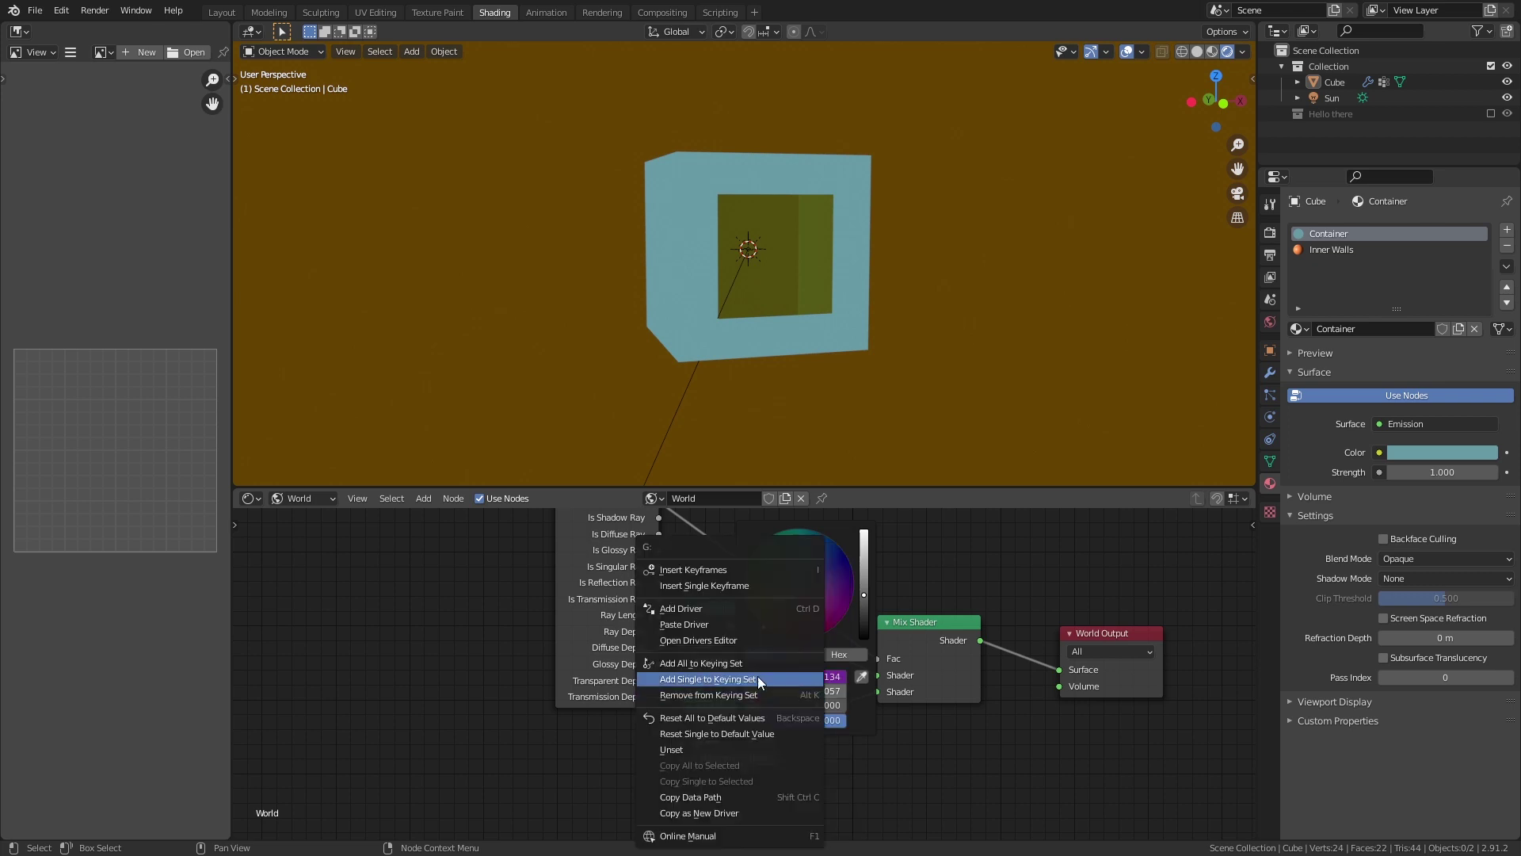
{"action": "left_click", "coordinate": [725, 626]}
{"action": "right_click", "coordinate": [759, 713]}
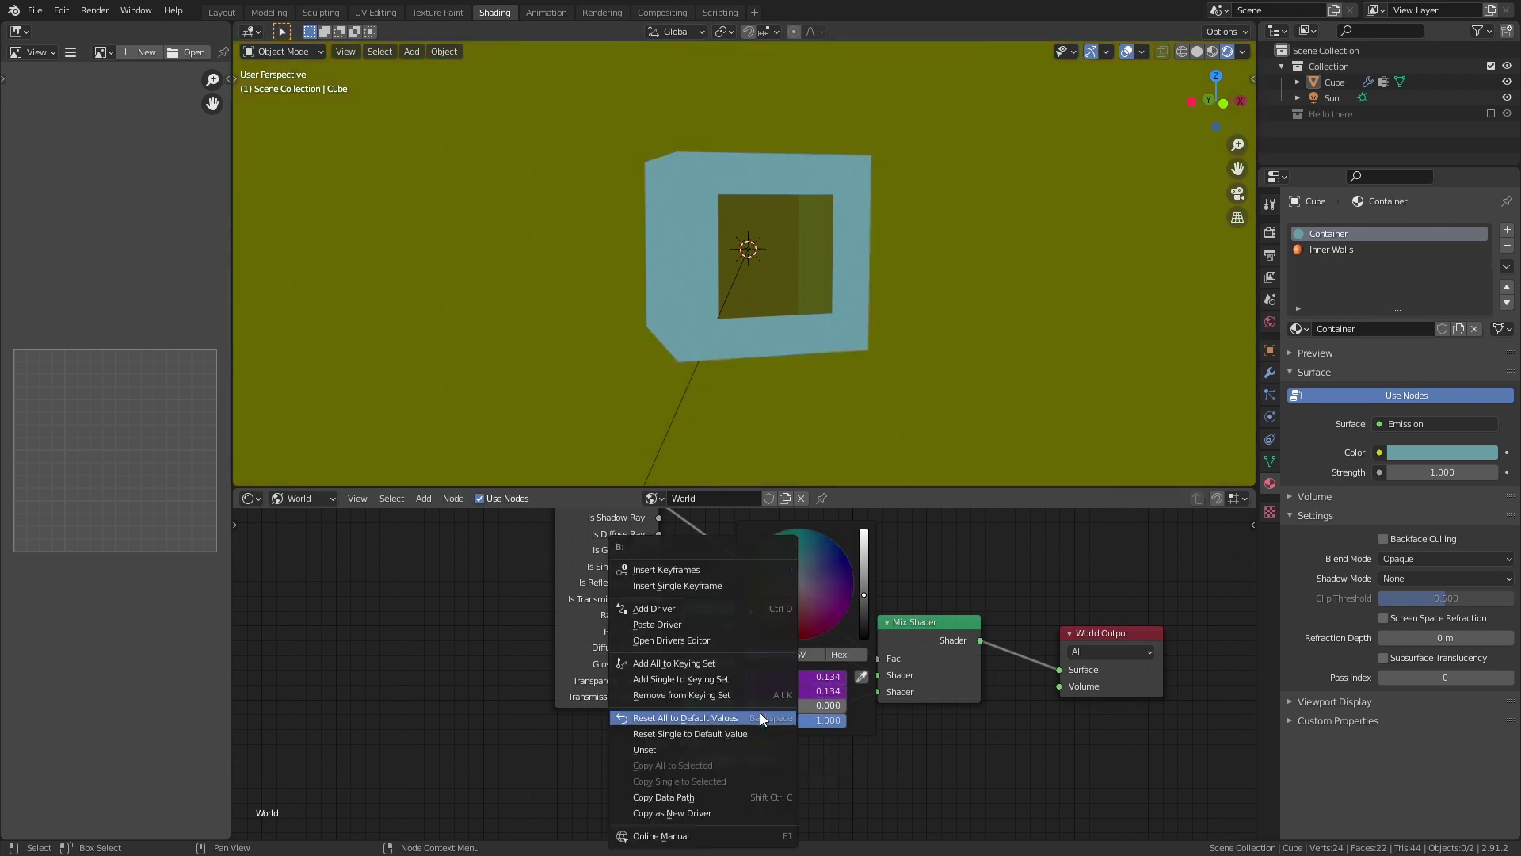
{"action": "left_click", "coordinate": [707, 626]}
{"action": "right_click", "coordinate": [760, 716]}
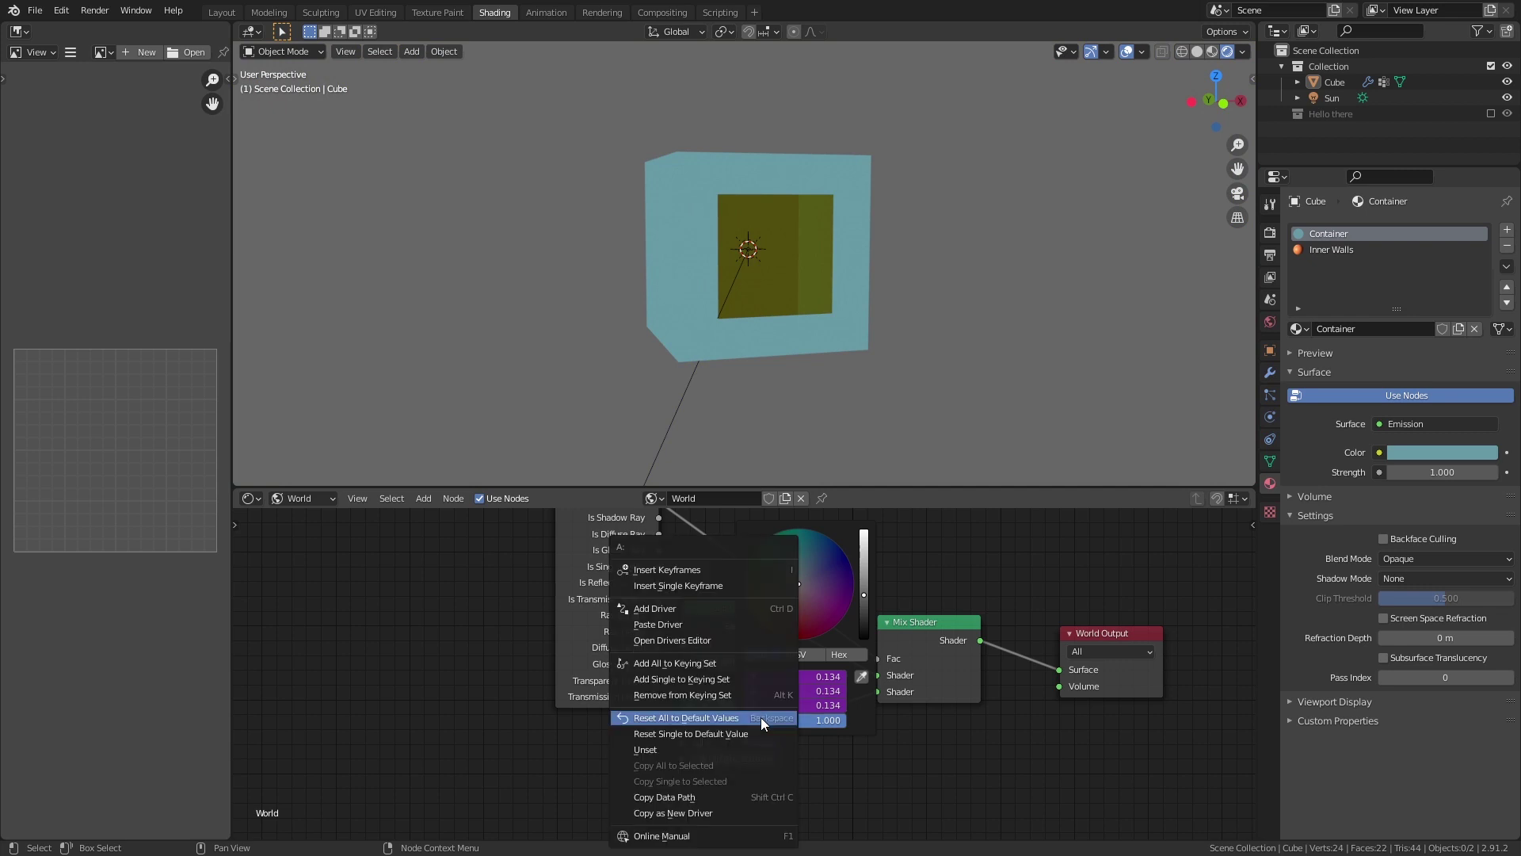
{"action": "left_click", "coordinate": [720, 628]}
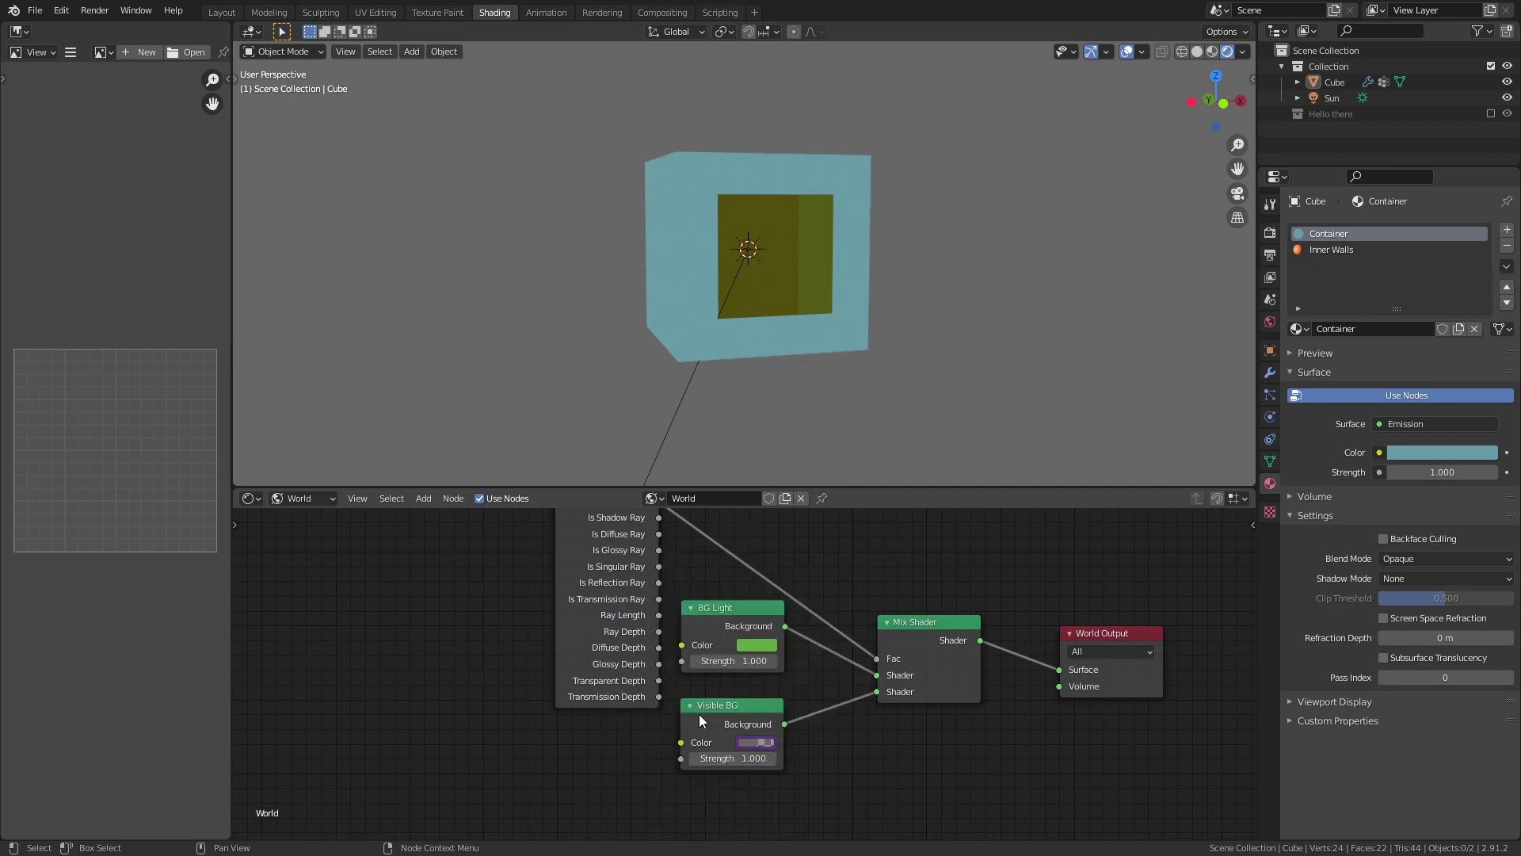
Open the Drivers Editor from the Visible BG color and expand the World's Shader Nodetree to list its channel drivers
{"action": "left_click_drag", "start_coordinate": [700, 715], "coordinate": [703, 717]}
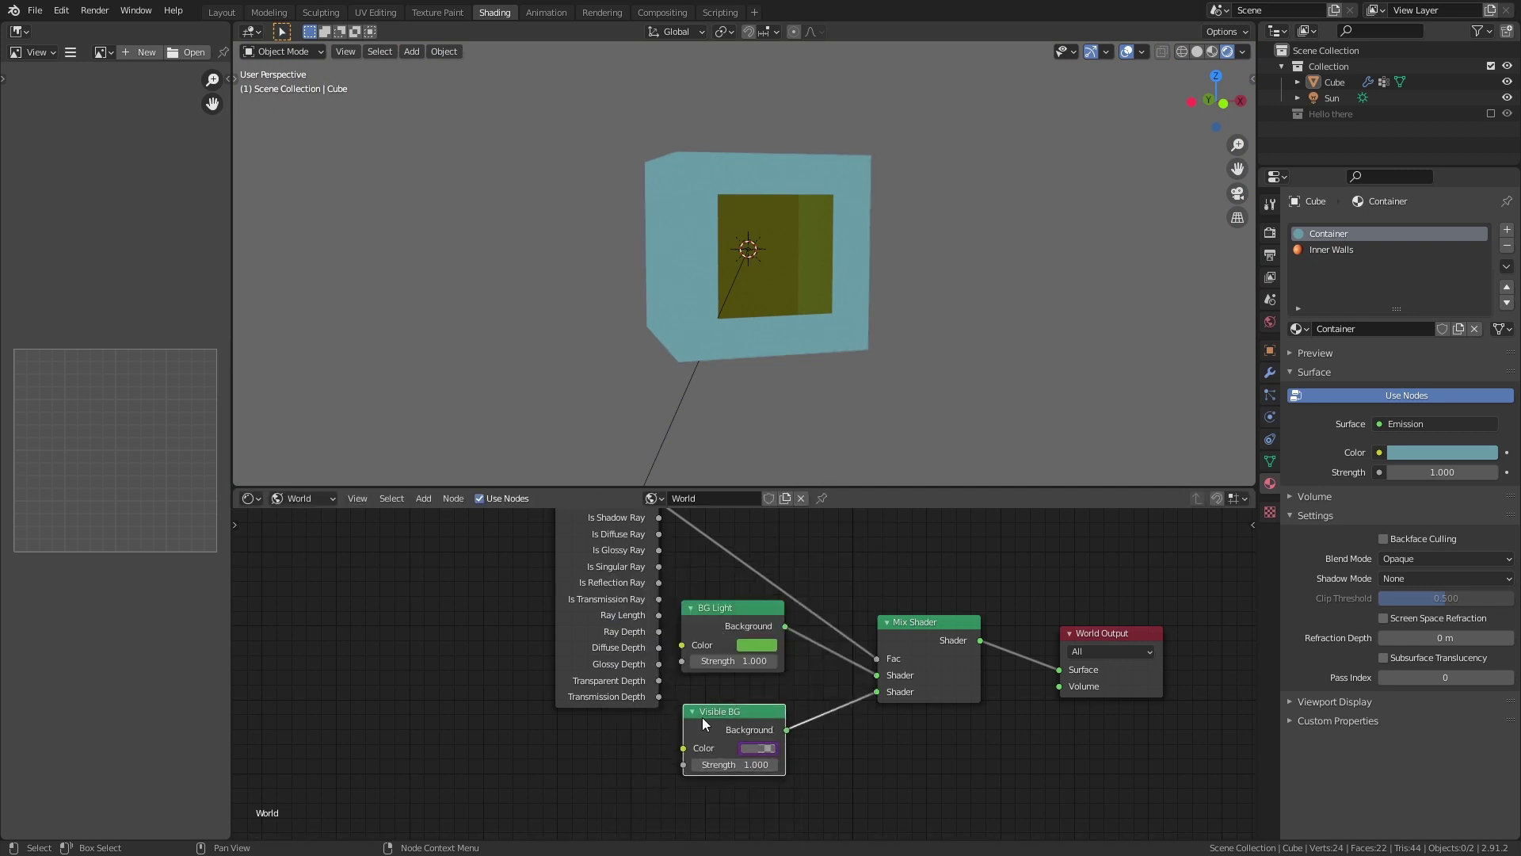
{"action": "left_click", "coordinate": [748, 744]}
{"action": "right_click", "coordinate": [770, 686]}
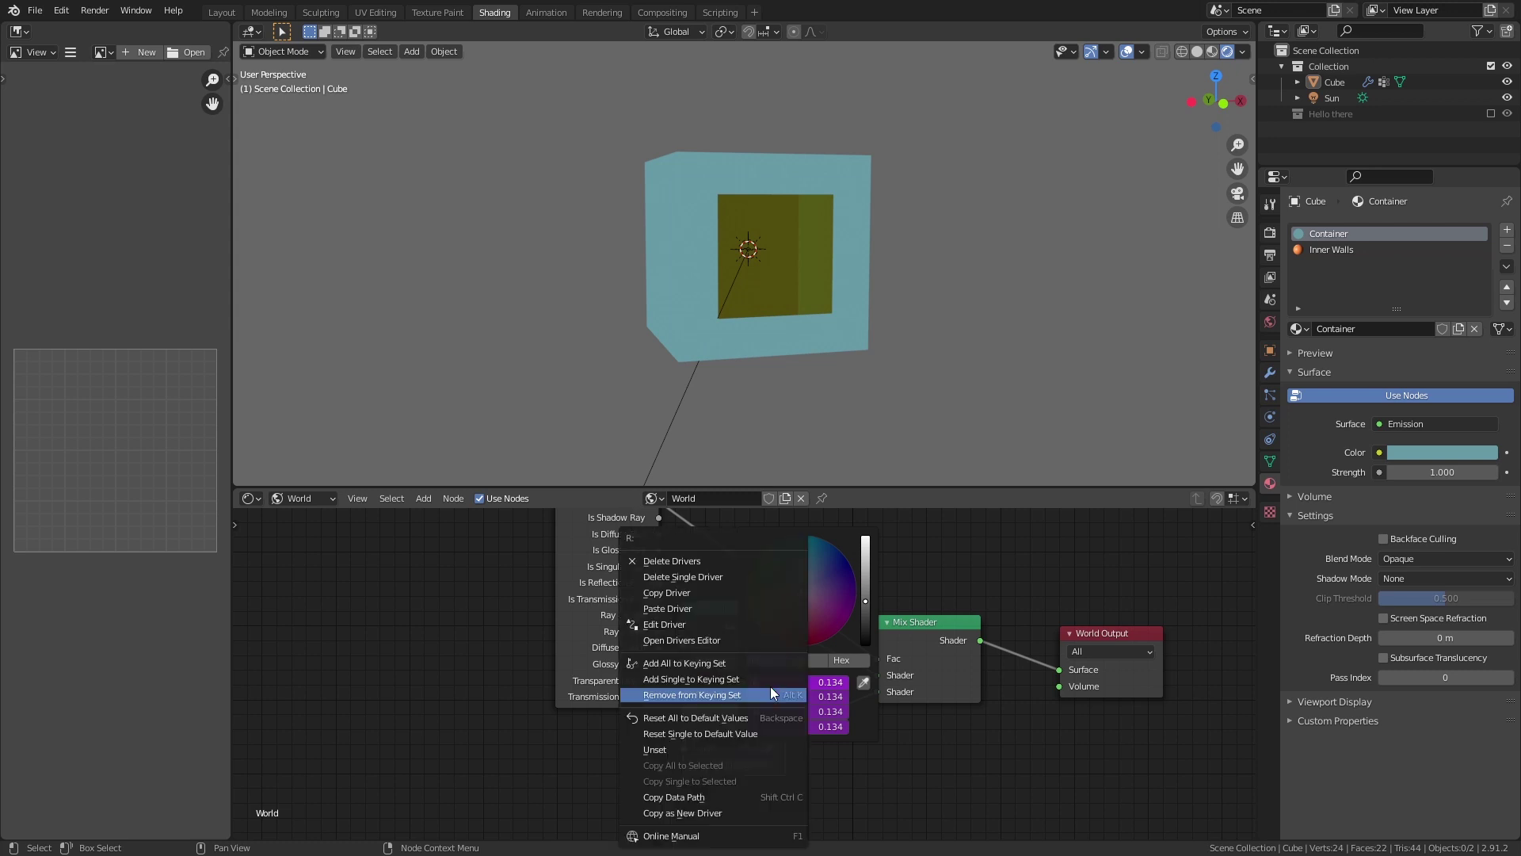
{"action": "left_click", "coordinate": [742, 640]}
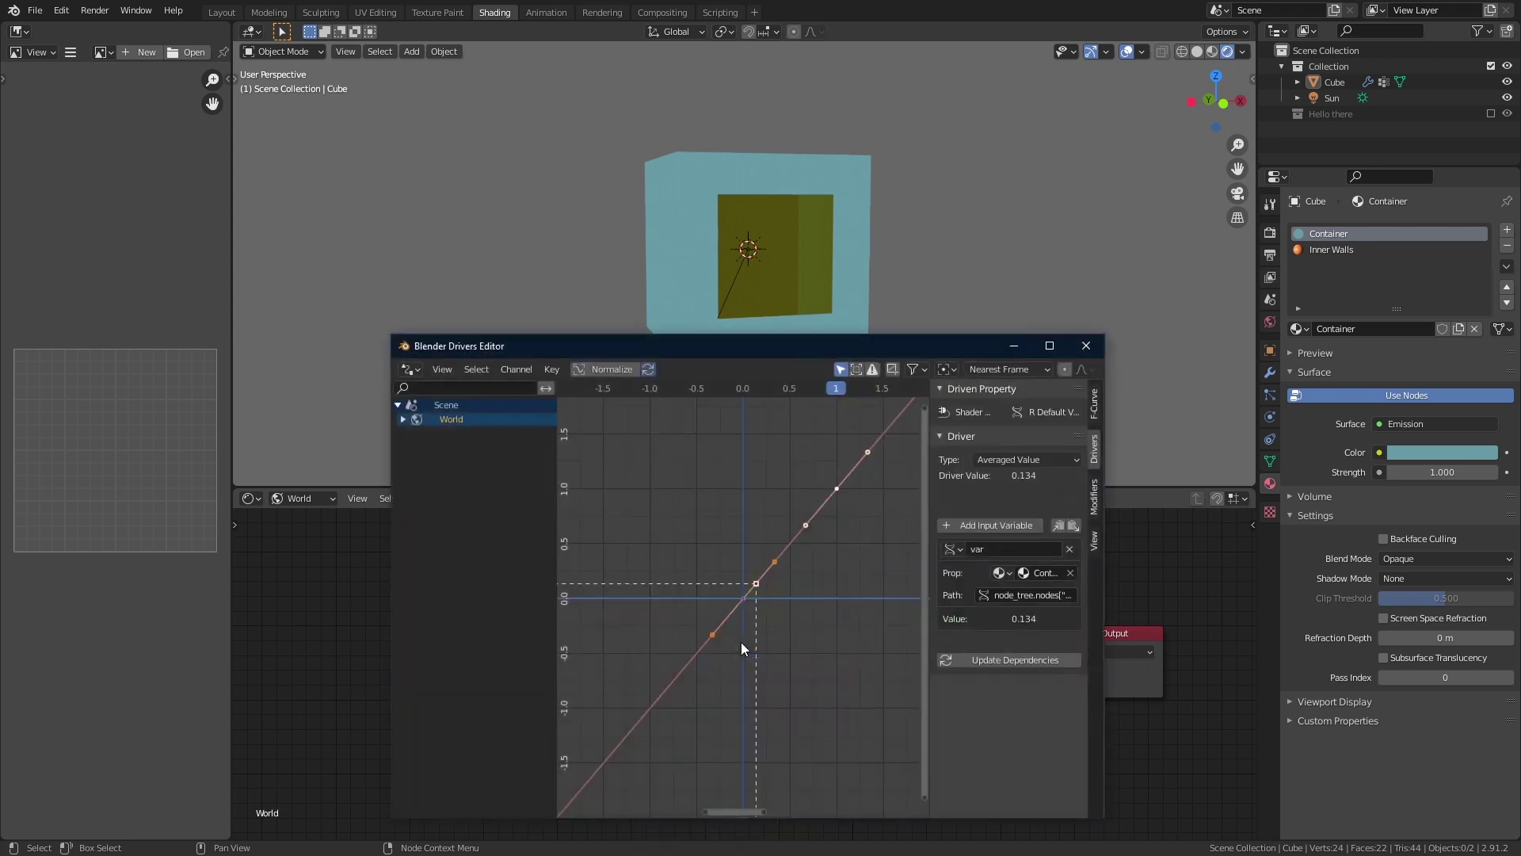
{"action": "left_click", "coordinate": [404, 419]}
{"action": "left_click", "coordinate": [410, 434]}
Change the index at the end of the green channel driver's path to [1]
{"action": "left_click", "coordinate": [445, 461]}
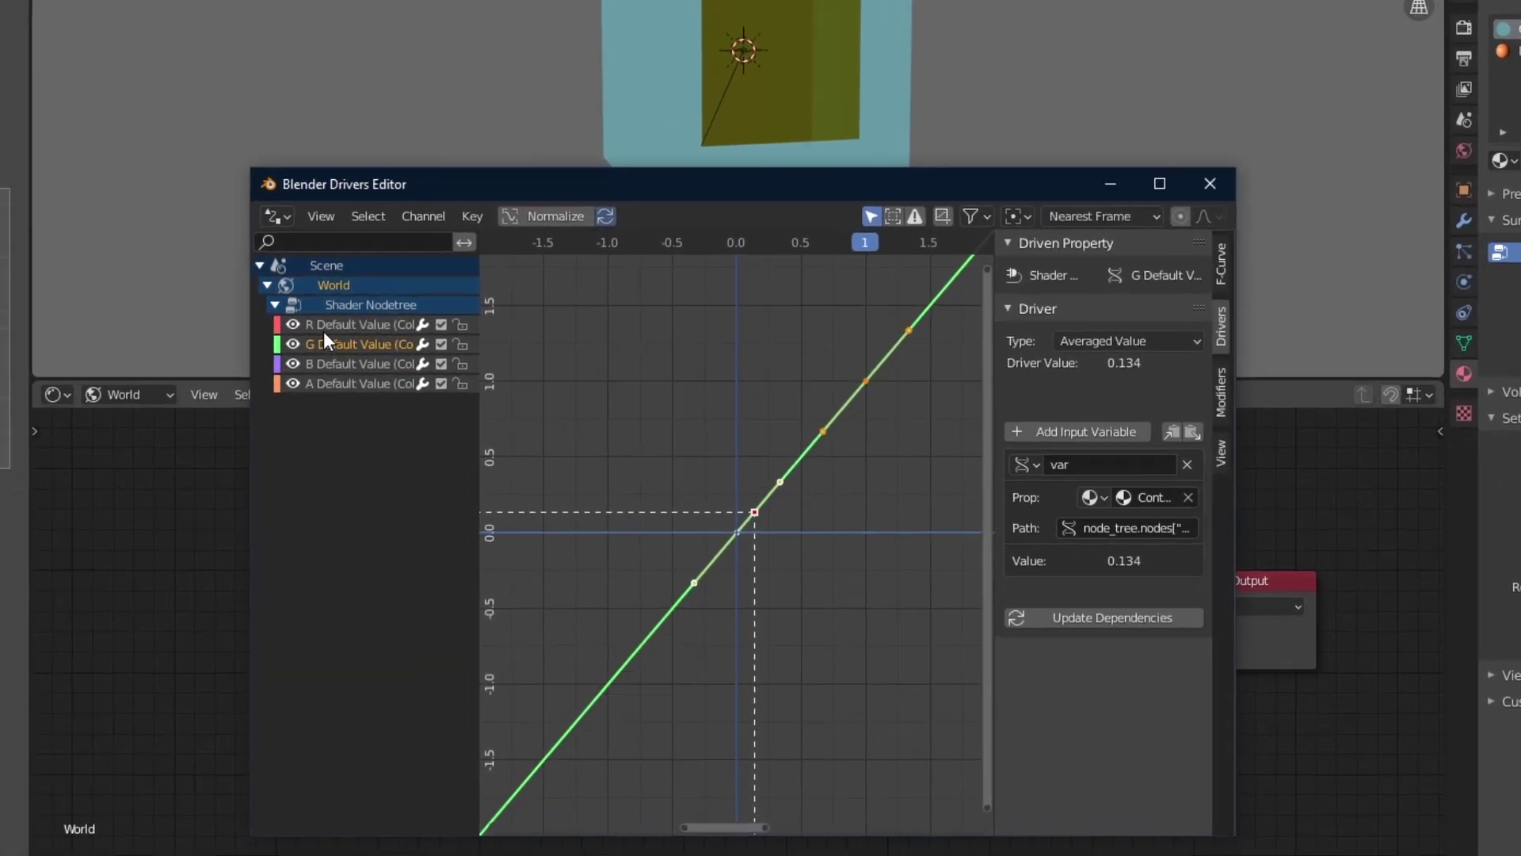
{"action": "left_click", "coordinate": [1185, 528]}
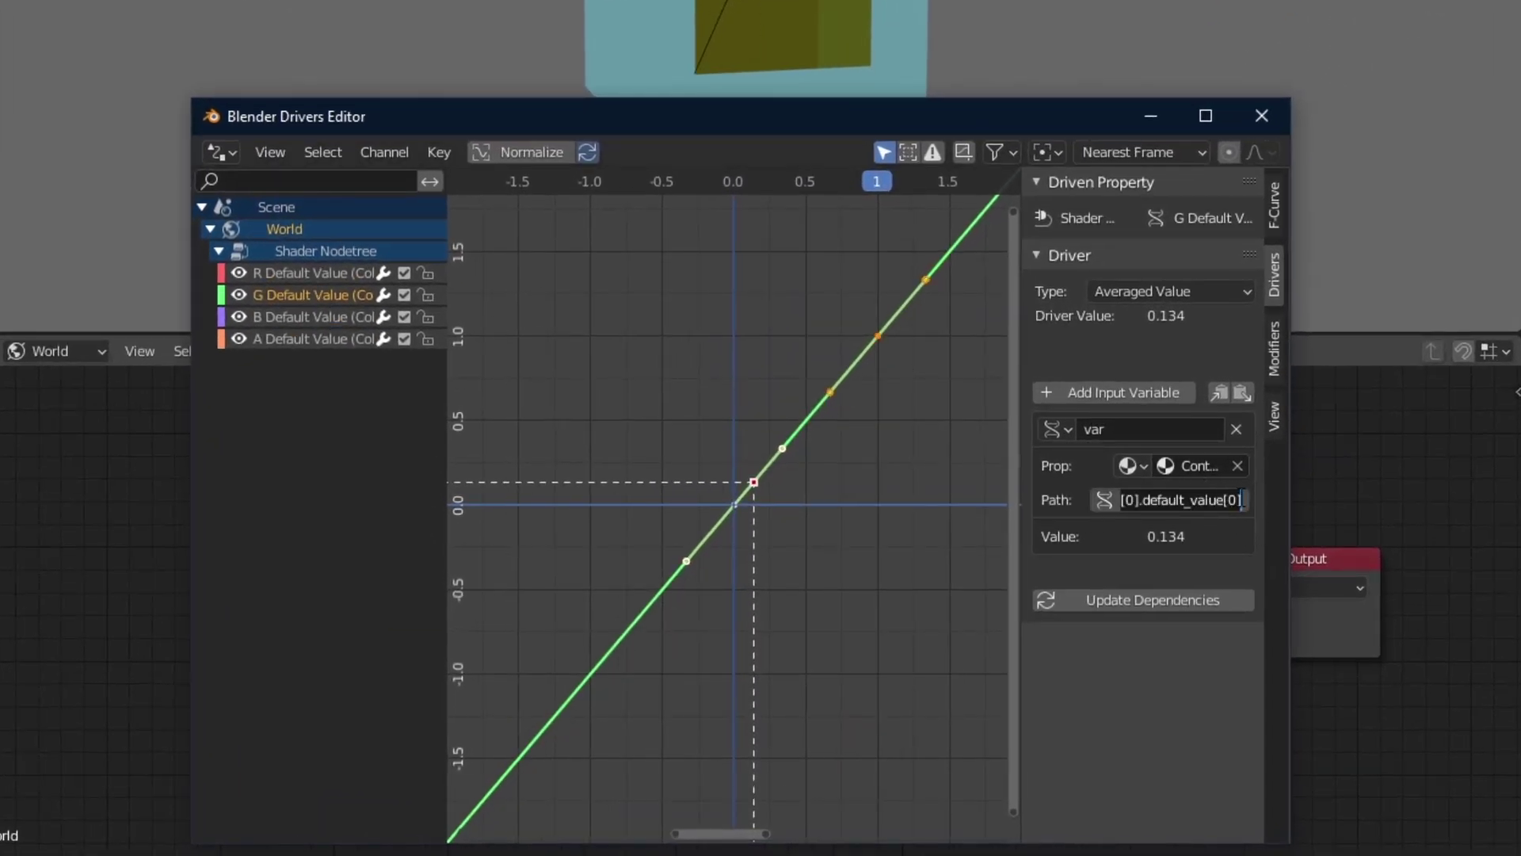
{"action": "key", "text": "Left"}
{"action": "key", "text": "shift+Left"}
{"action": "type", "text": "1"}
{"action": "key", "text": "Return"}
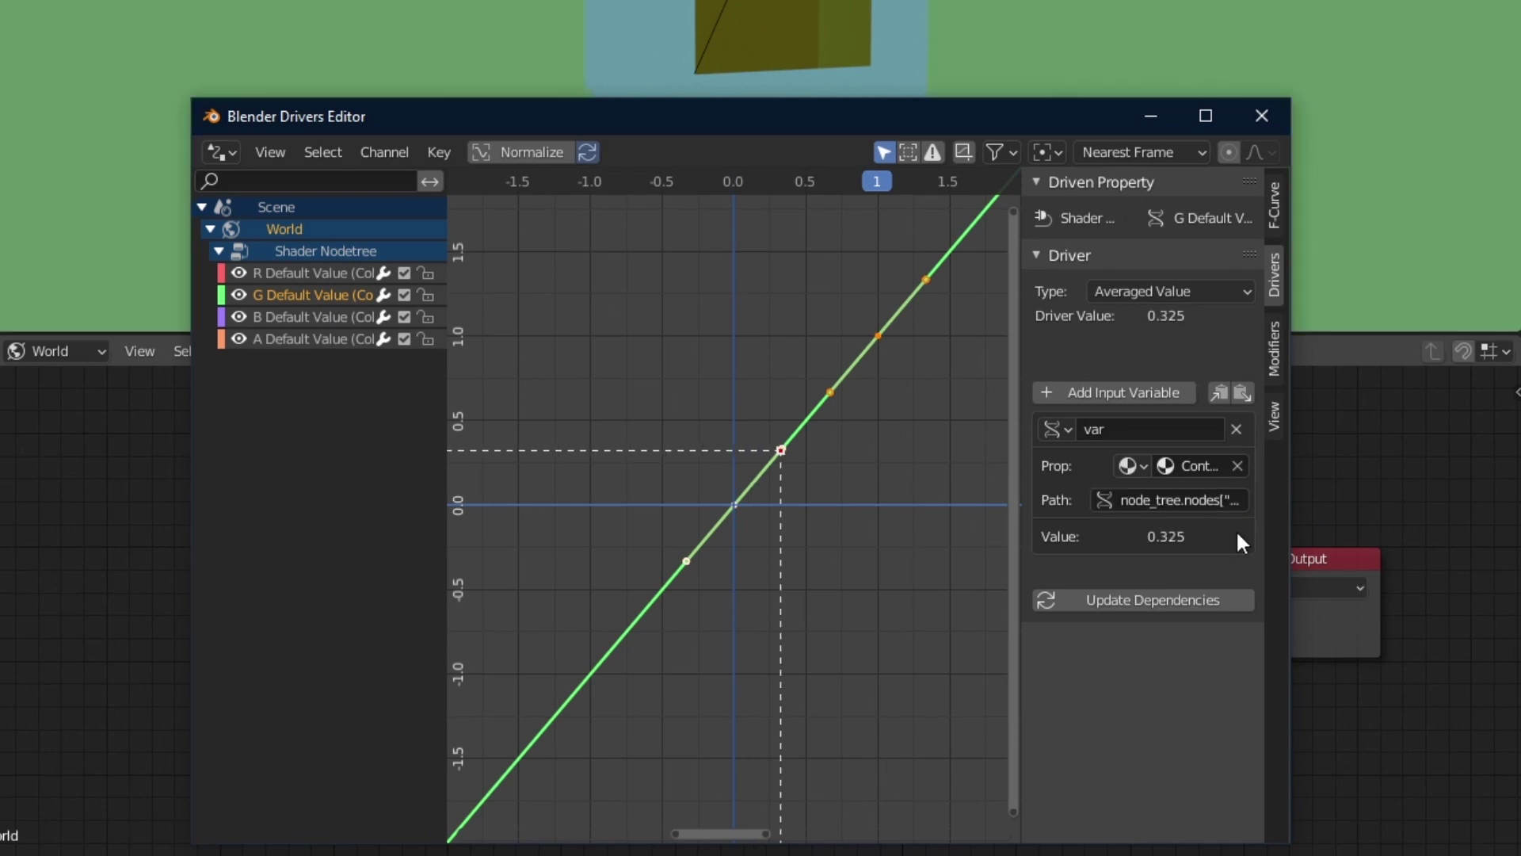
Change the final path index to [2] for the blue channel's driver and [3] for the alpha channel's driver
{"action": "left_click", "coordinate": [266, 319]}
{"action": "double_click", "coordinate": [1230, 500]}
{"action": "key", "text": "Return"}
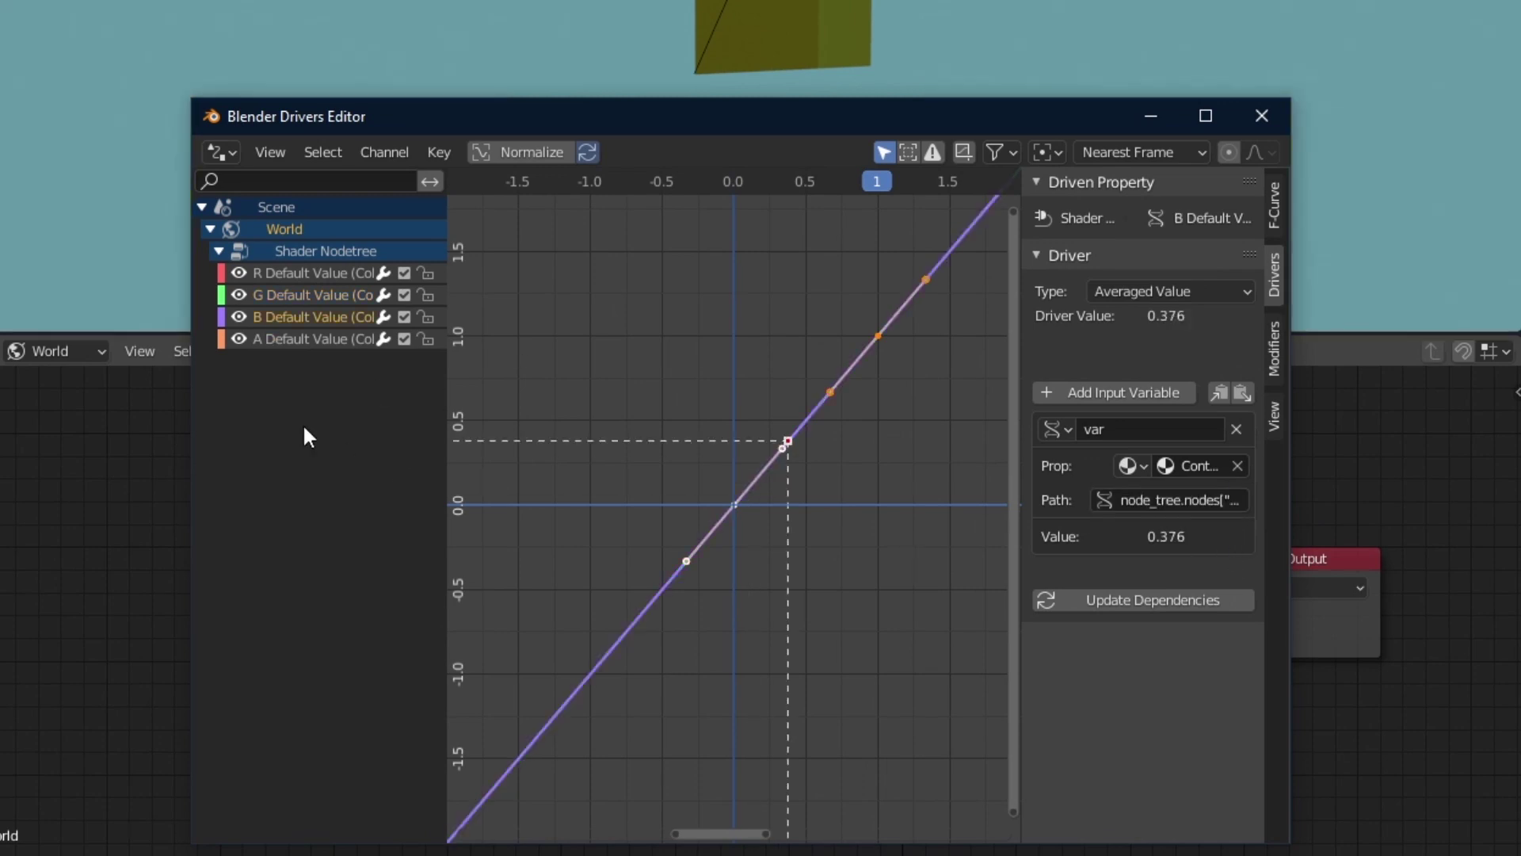
{"action": "left_click", "coordinate": [274, 340]}
{"action": "double_click", "coordinate": [1232, 500]}
{"action": "type", "text": "3"}
{"action": "key", "text": "Return"}
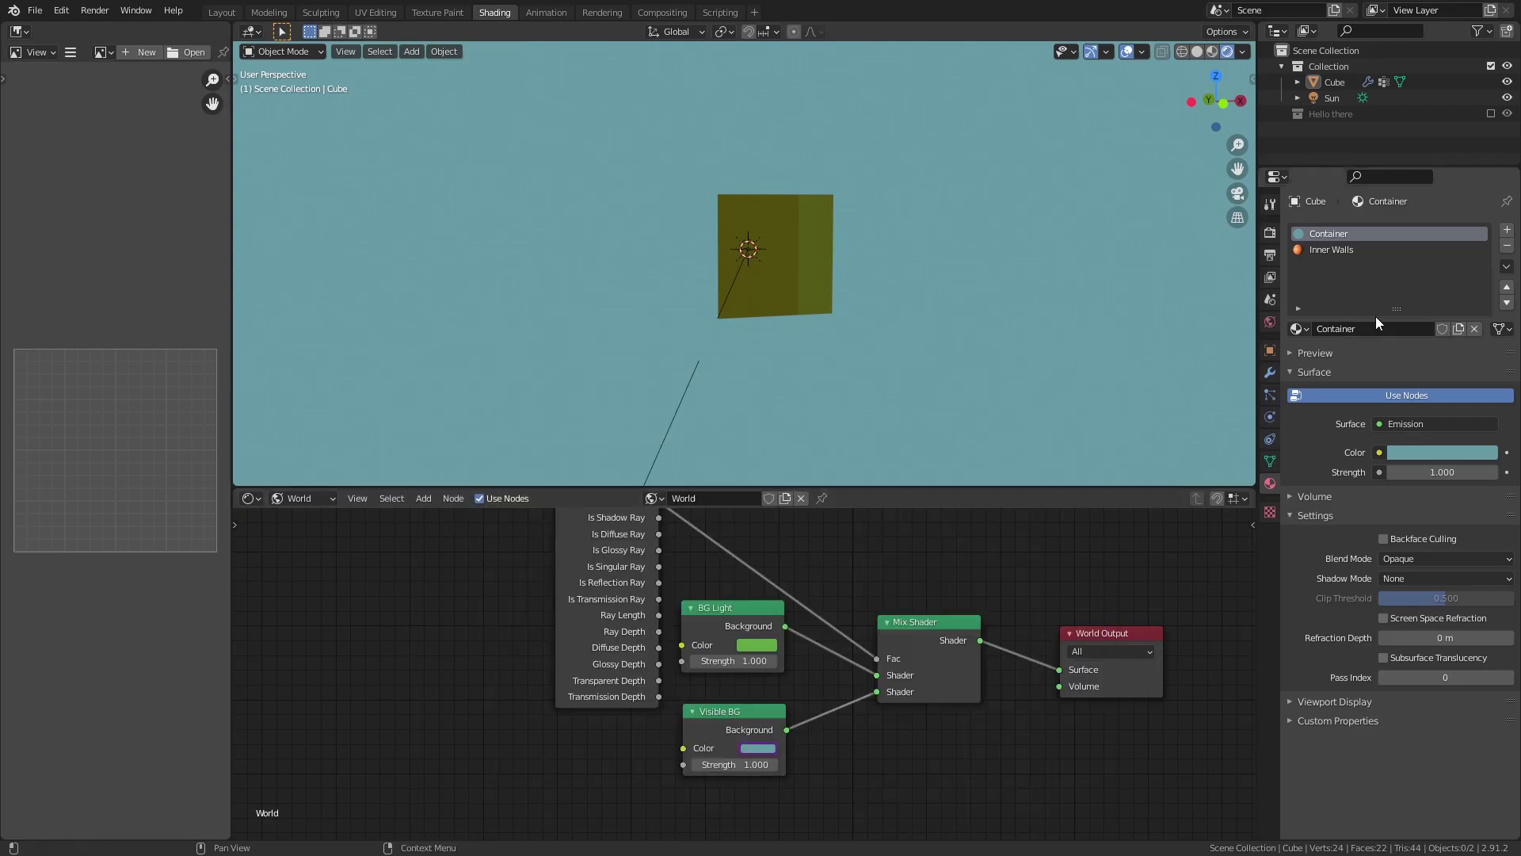
Change the Container material's emission color to red and then to blue
{"action": "left_click", "coordinate": [1399, 452]}
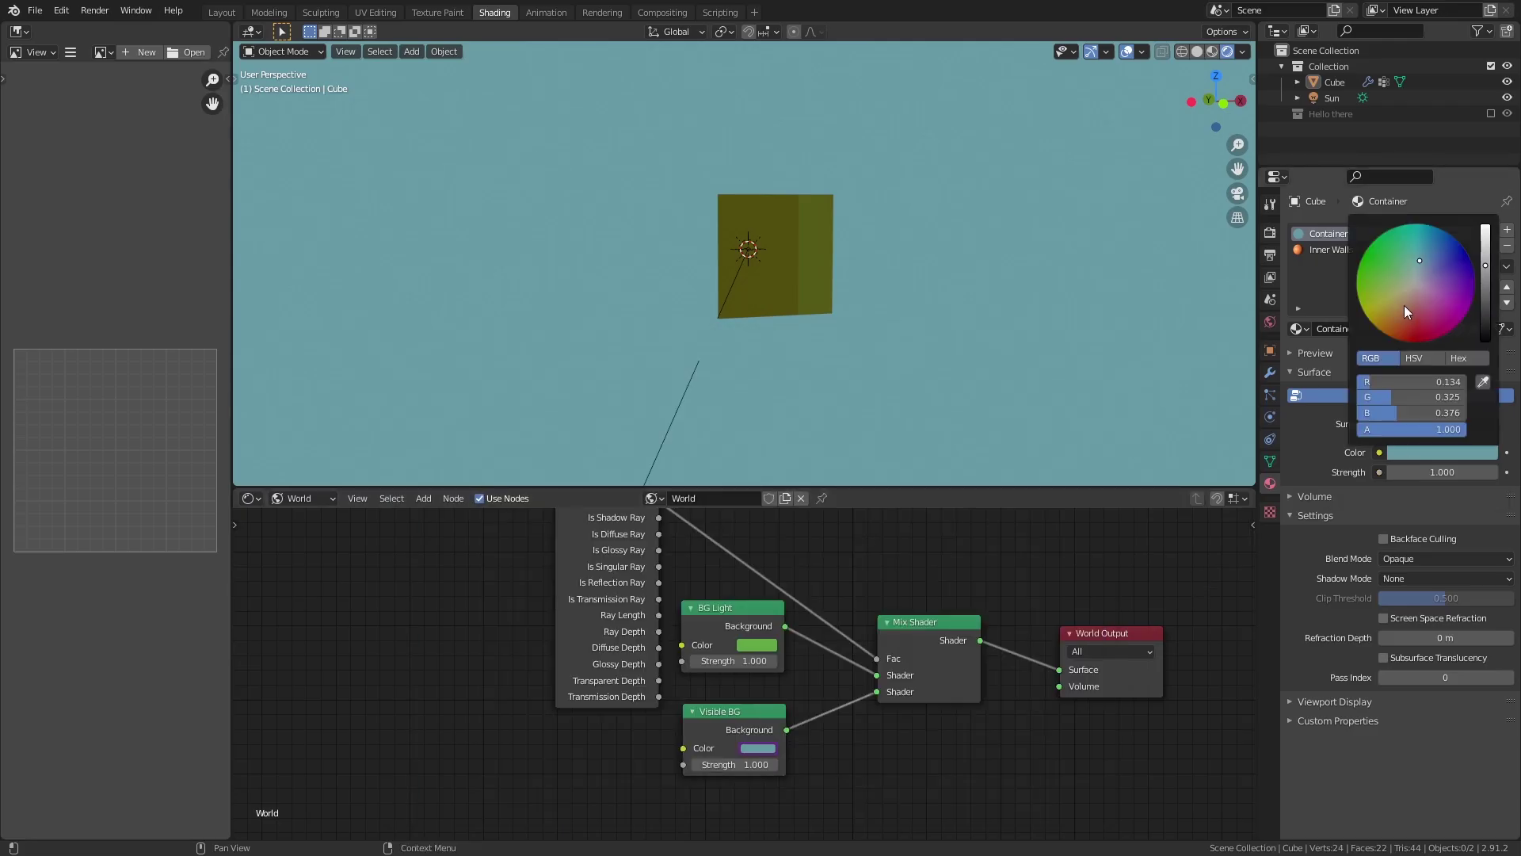
{"action": "mouse_move", "coordinate": [1420, 265]}
{"action": "left_mouse_down"}
{"action": "mouse_move", "coordinate": [1396, 286]}
{"action": "mouse_move", "coordinate": [1420, 308]}
{"action": "mouse_move", "coordinate": [1446, 292]}
{"action": "left_mouse_up"}
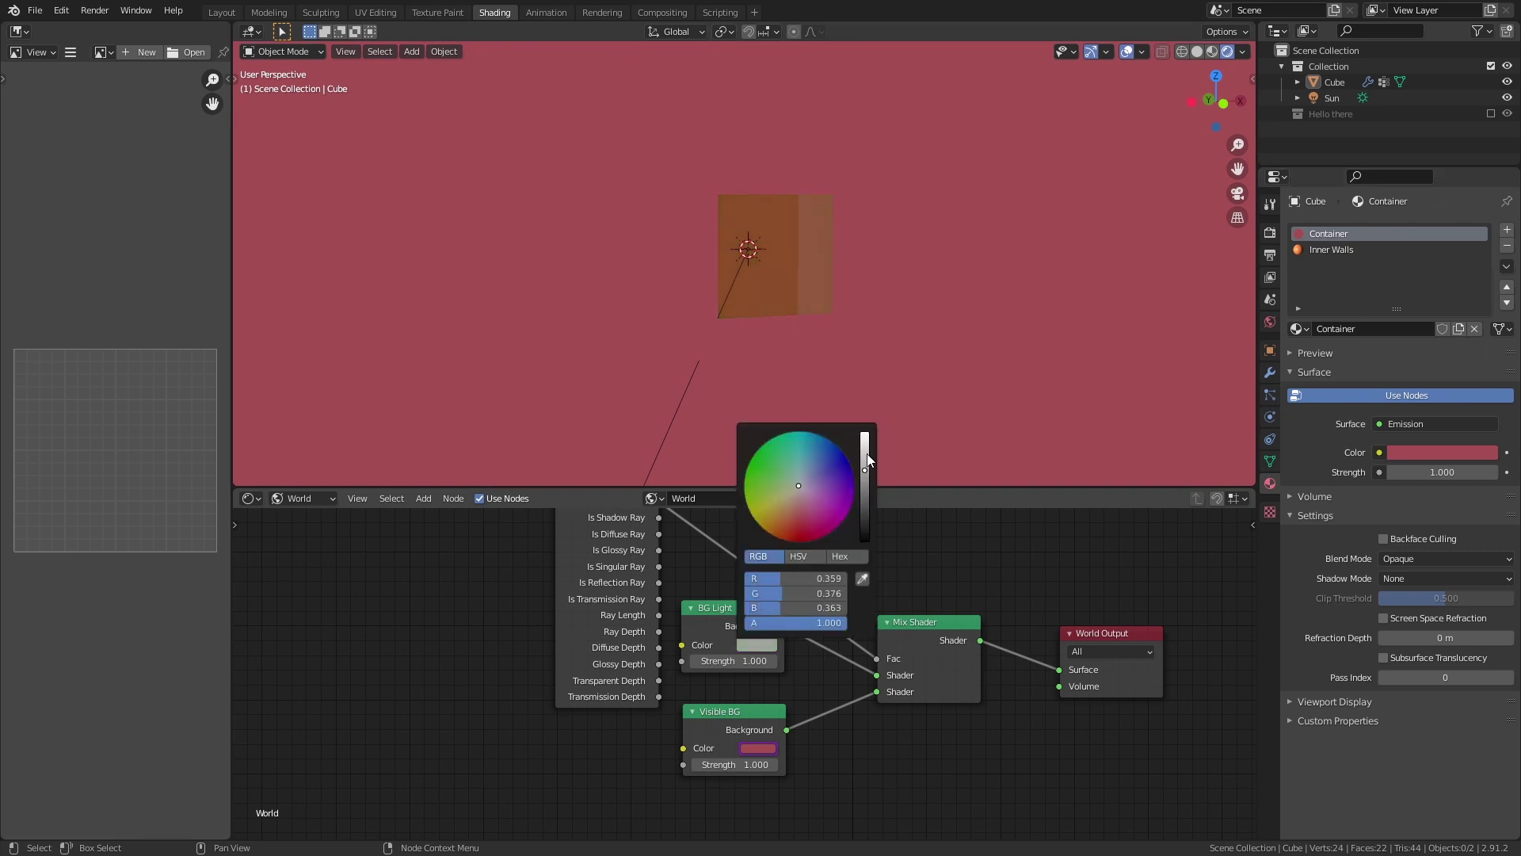
{"action": "left_click", "coordinate": [1399, 453]}
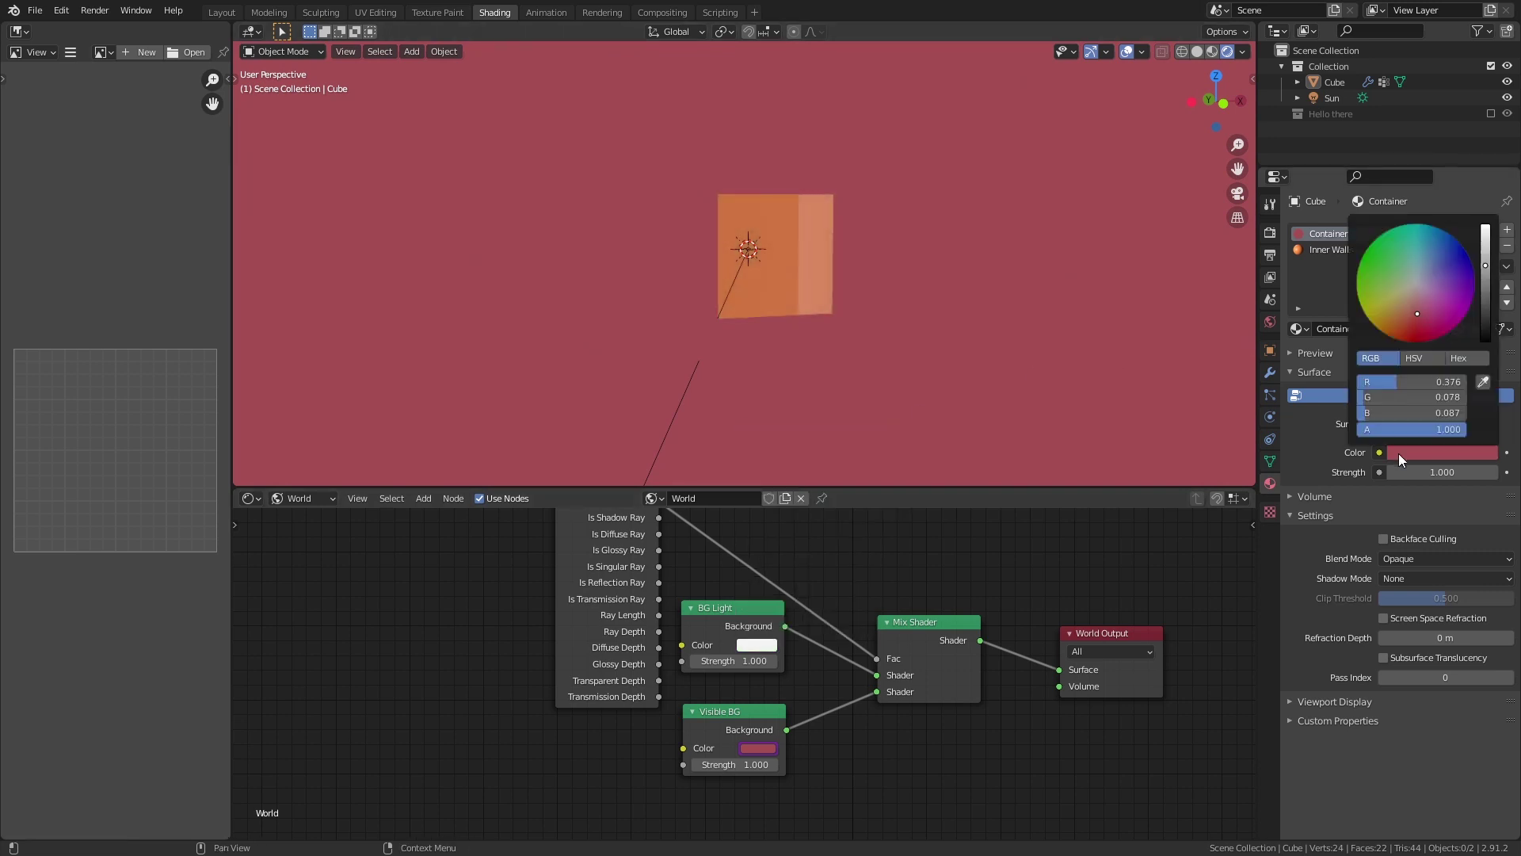
{"action": "left_click_drag", "start_coordinate": [1414, 317], "coordinate": [1393, 294]}
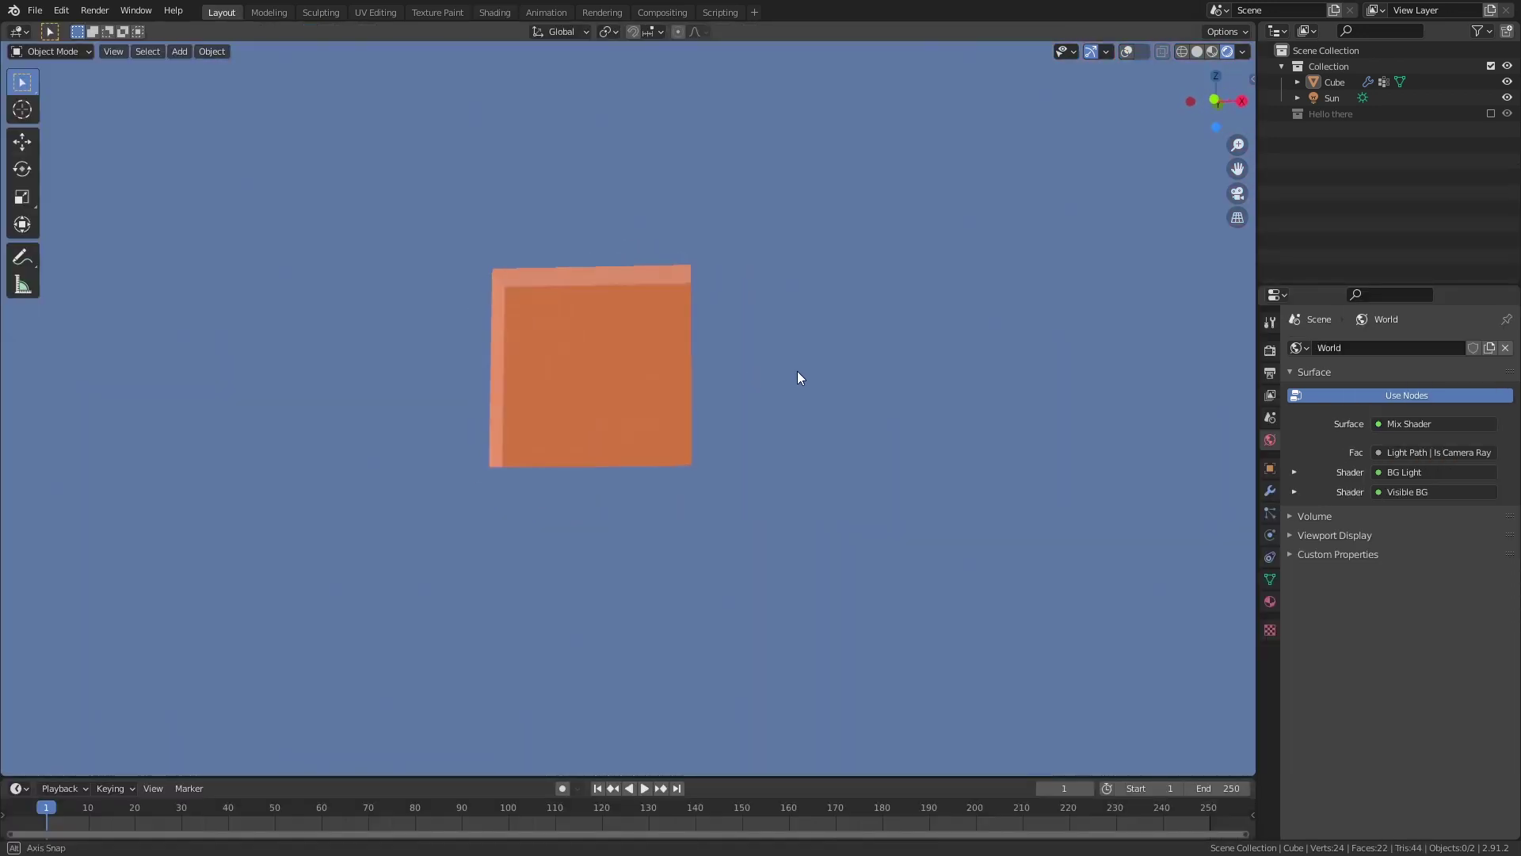
Set the Container material's color to black and the Inner Walls material's color to dark blue
{"action": "mouse_move", "coordinate": [805, 379]}
{"action": "middle_mouse_down"}
{"action": "mouse_move", "coordinate": [753, 442]}
{"action": "mouse_move", "coordinate": [690, 360]}
{"action": "mouse_move", "coordinate": [784, 381]}
{"action": "middle_mouse_up"}
{"action": "left_click", "coordinate": [1270, 601]}
{"action": "left_click", "coordinate": [1398, 570]}
{"action": "left_click", "coordinate": [1332, 367]}
{"action": "left_click", "coordinate": [1401, 542]}
{"action": "left_click", "coordinate": [1399, 570]}
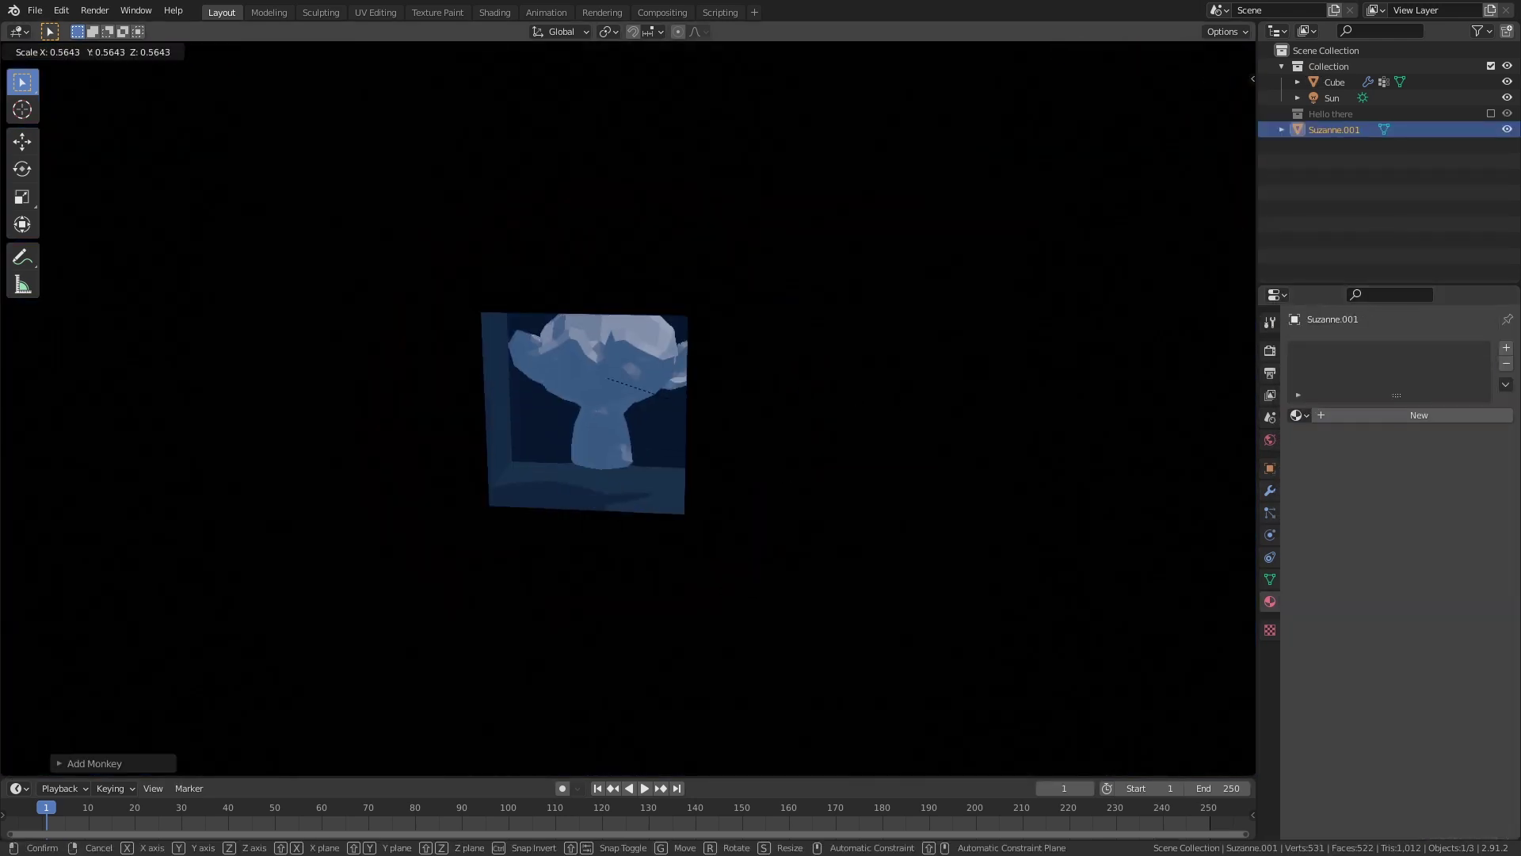
Add a second Sun light to illuminate the monkey head inside the container
{"action": "middle_click_drag", "start_coordinate": [792, 428], "coordinate": [819, 445]}
{"action": "key", "text": "shift+a"}
{"action": "left_click", "coordinate": [879, 648]}
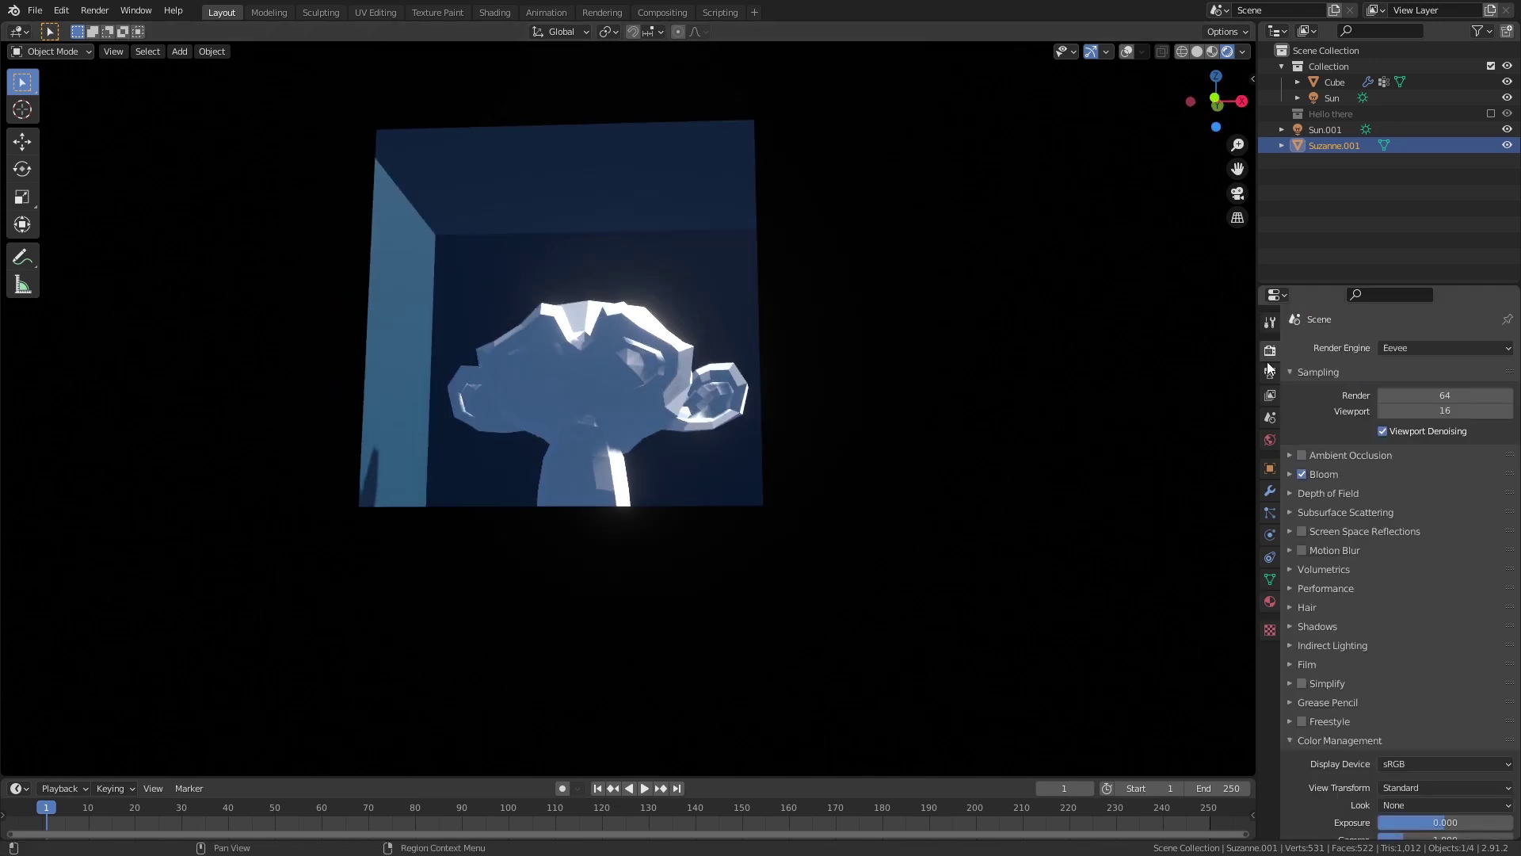